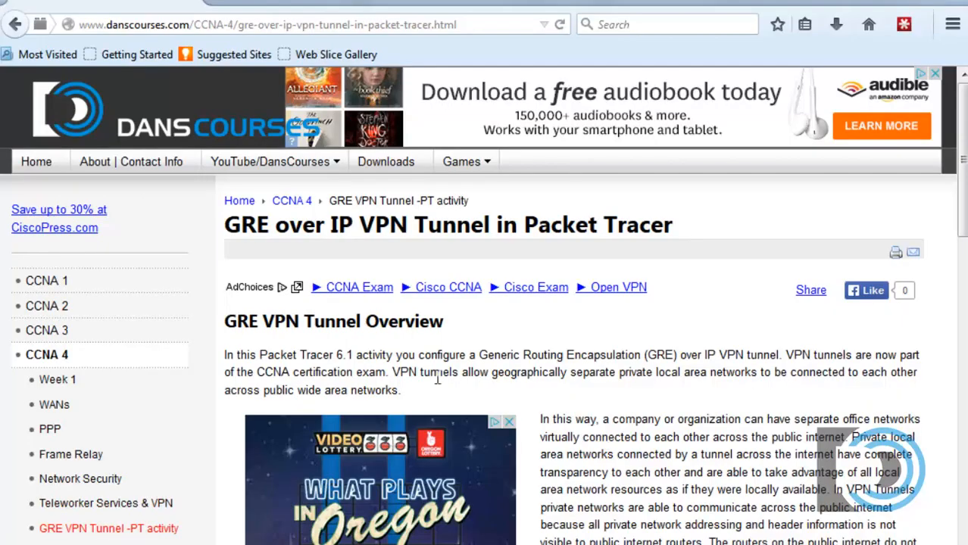
Look through the GRE over IP VPN tunnel web page down to its topology diagram and download section.
{"action": "left_click_drag", "start_coordinate": [961, 159], "coordinate": [964, 452]}
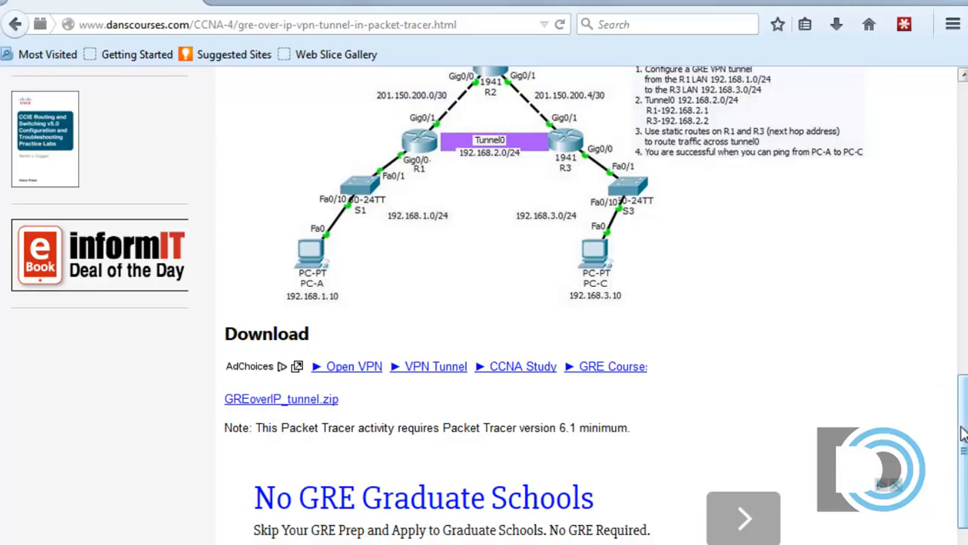
{"action": "left_click_drag", "start_coordinate": [961, 433], "coordinate": [942, 163]}
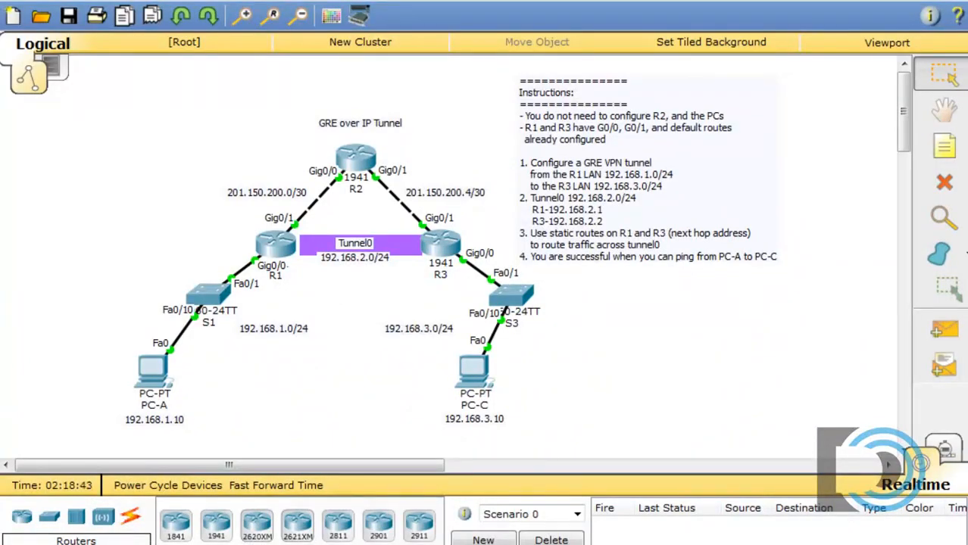
Switch to Packet Tracer, read the PT Activity instructions for the GRE tunnel, and clear their window from the topology.
{"action": "mouse_move", "coordinate": [280, 539]}
{"action": "left_click", "coordinate": [291, 503]}
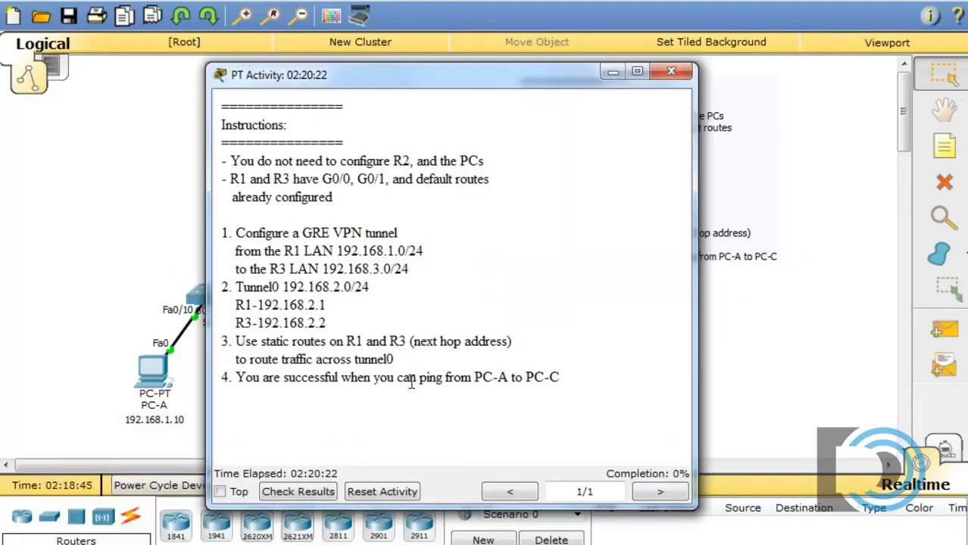
{"action": "left_click_drag", "start_coordinate": [427, 79], "coordinate": [593, 54]}
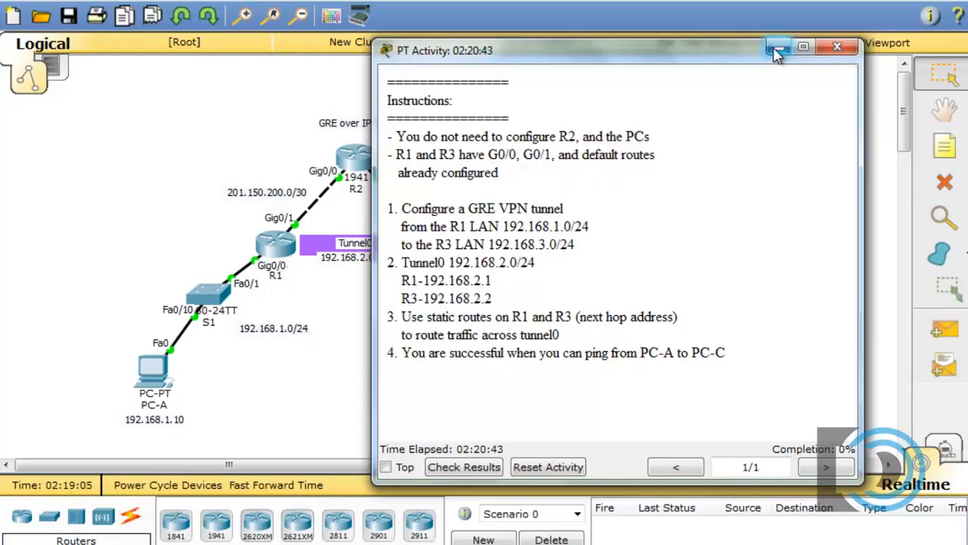
{"action": "left_click_drag", "start_coordinate": [700, 55], "coordinate": [620, 542]}
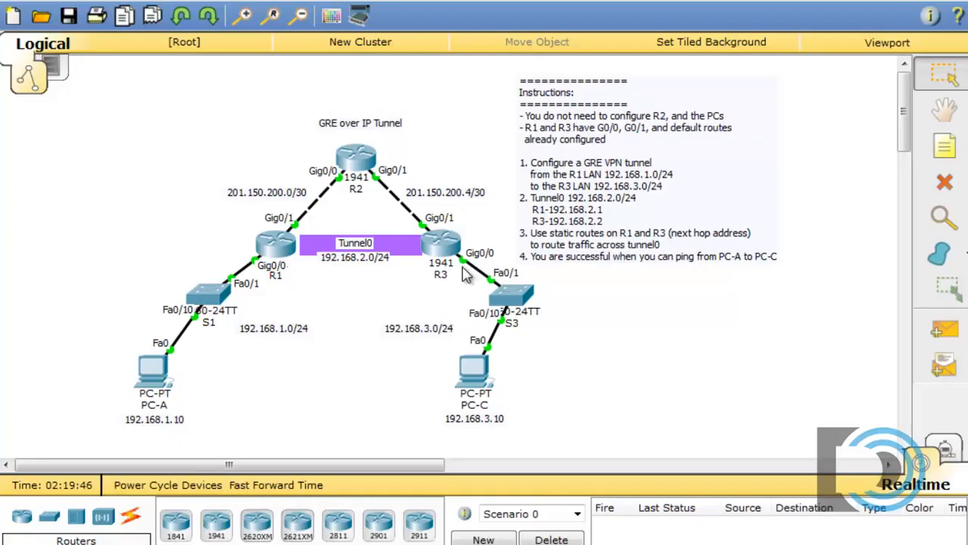
Display router R2's routing table with show ip route in privileged mode, review it in a widened window, and close R2.
{"action": "left_click", "coordinate": [357, 174]}
{"action": "left_click", "coordinate": [271, 95]}
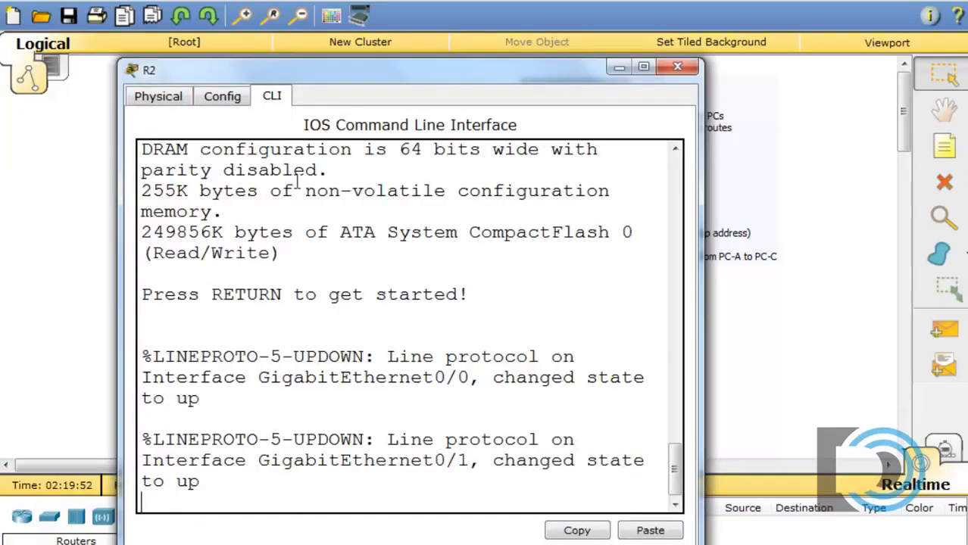
{"action": "key", "text": "Return"}
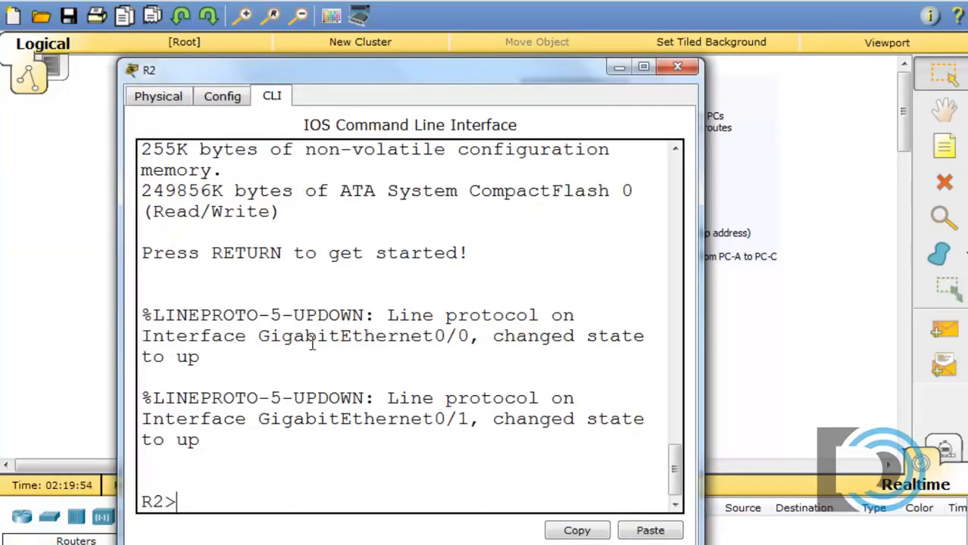
{"action": "type", "text": "en"}
{"action": "key", "text": "Return"}
{"action": "type", "text": "show i"}
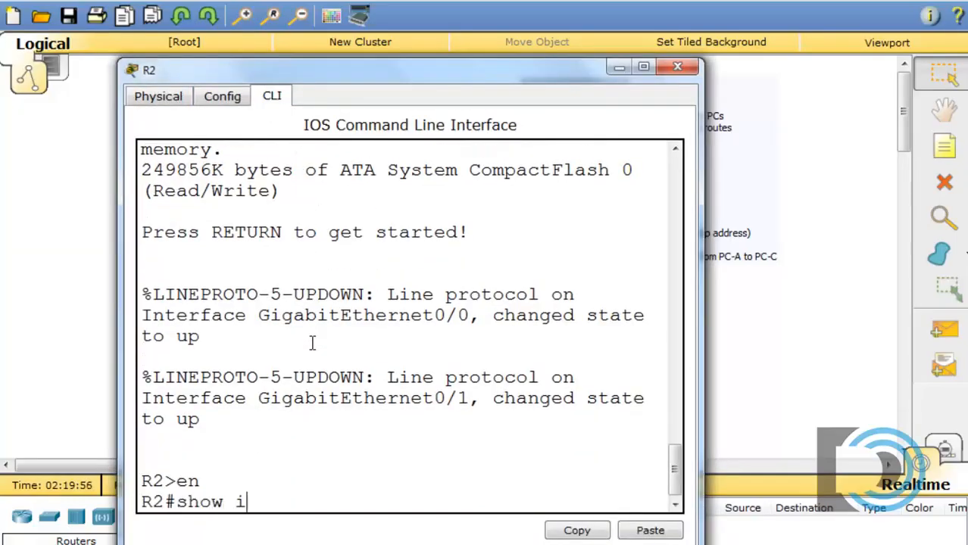
{"action": "type", "text": "p route"}
{"action": "key", "text": "Return"}
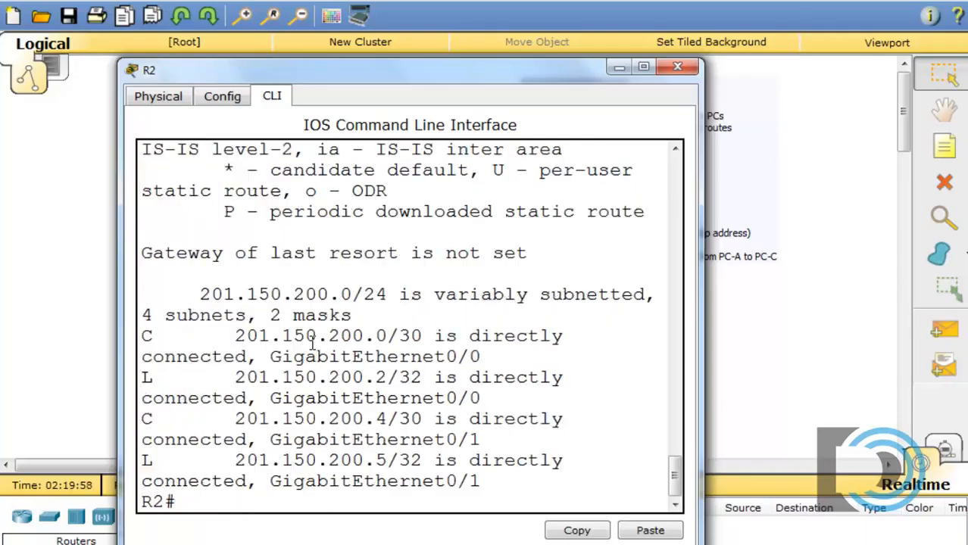
{"action": "left_click_drag", "start_coordinate": [342, 68], "coordinate": [258, 12]}
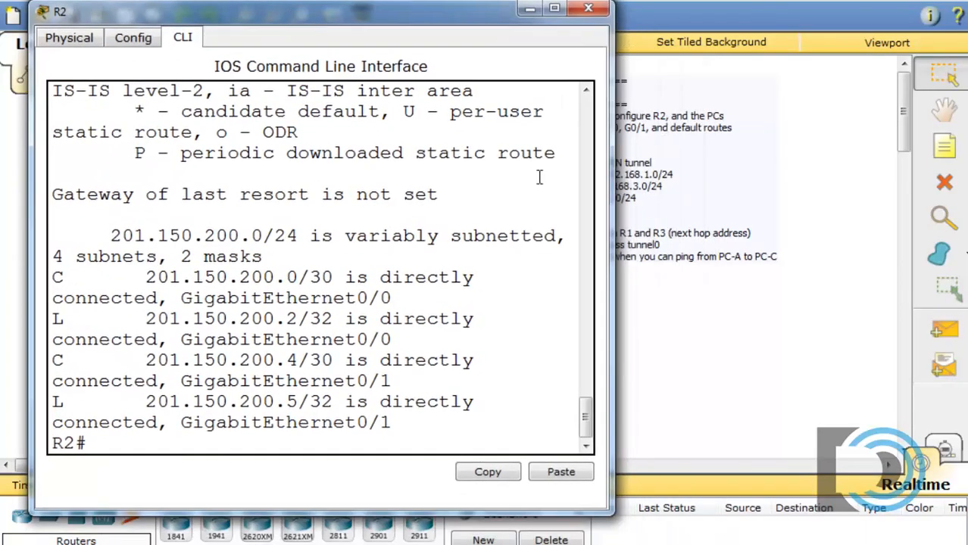
{"action": "left_click_drag", "start_coordinate": [613, 198], "coordinate": [948, 196]}
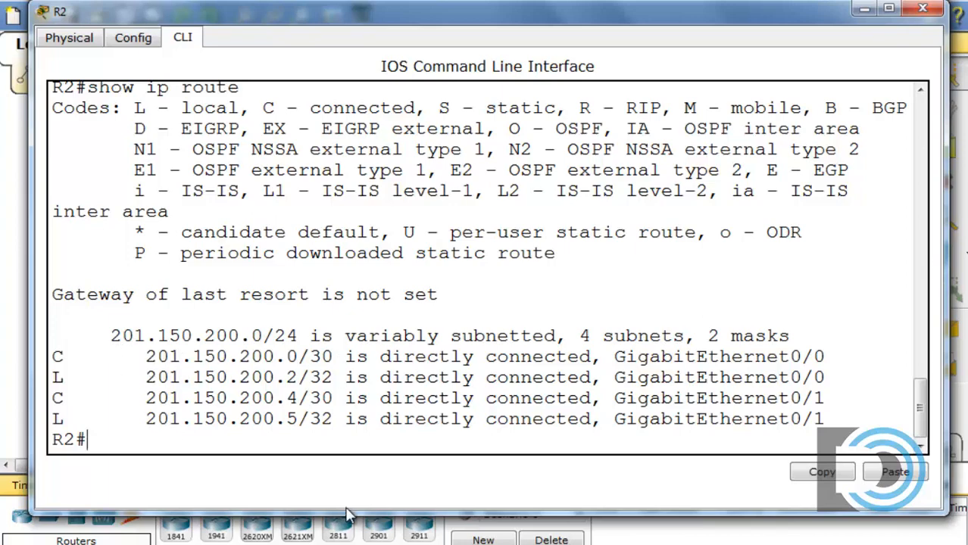
{"action": "left_click", "coordinate": [922, 8]}
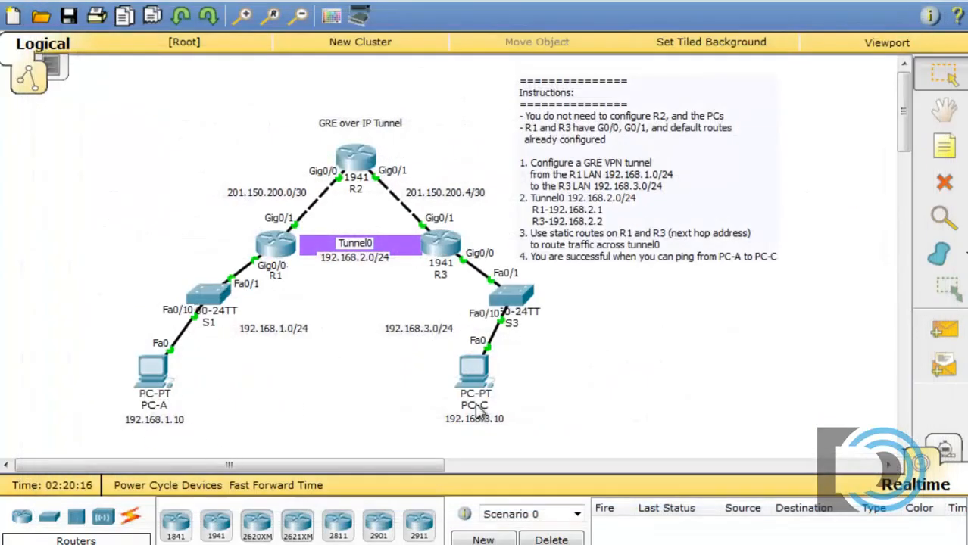
Test connectivity by pinging 192.168.3.10 from PC-A's command prompt, and close PC-A.
{"action": "left_click", "coordinate": [154, 367]}
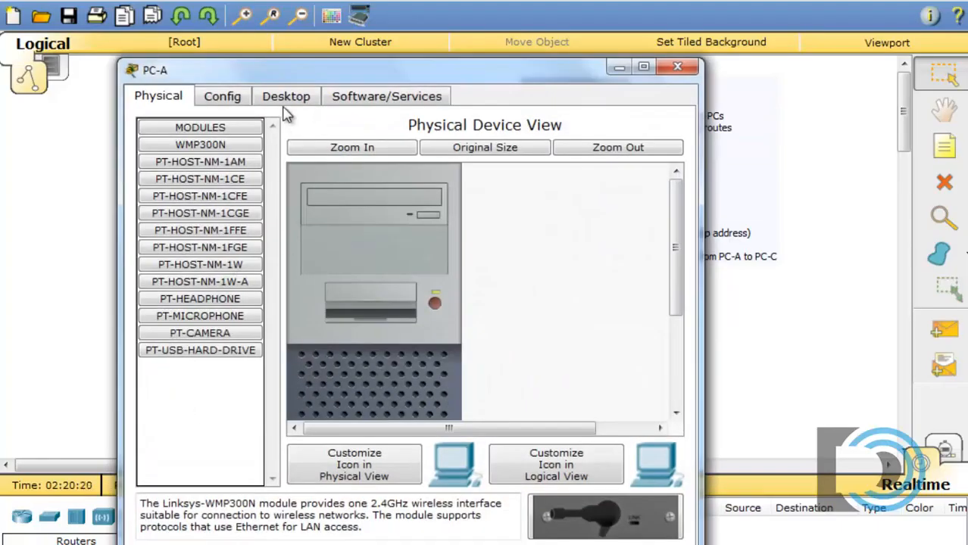
{"action": "left_click", "coordinate": [286, 98]}
{"action": "left_click", "coordinate": [480, 138]}
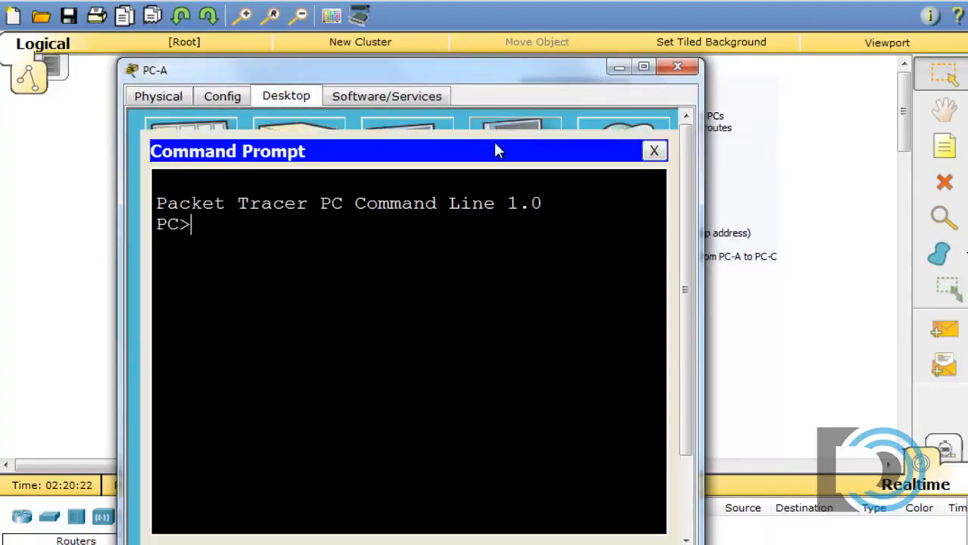
{"action": "type", "text": "ping"}
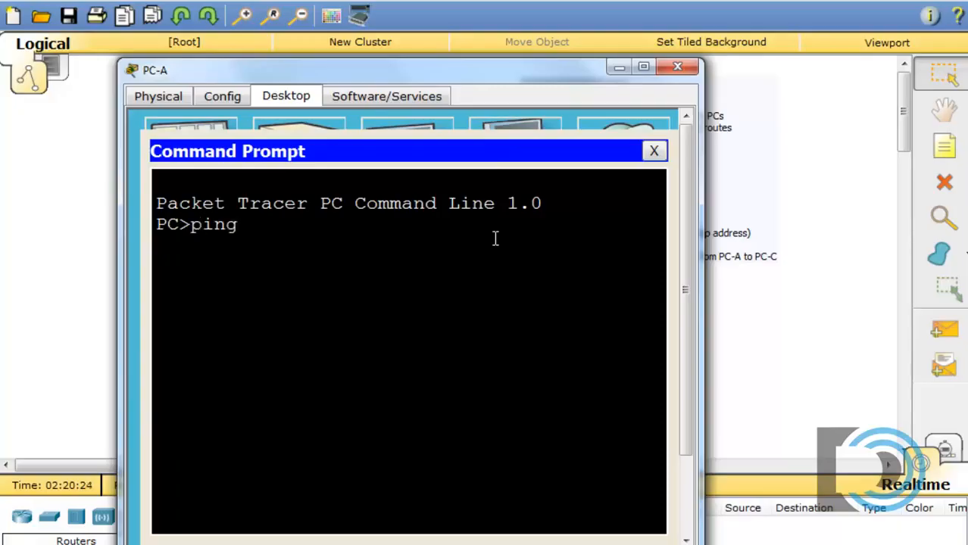
{"action": "type", "text": " 192.168.3.10"}
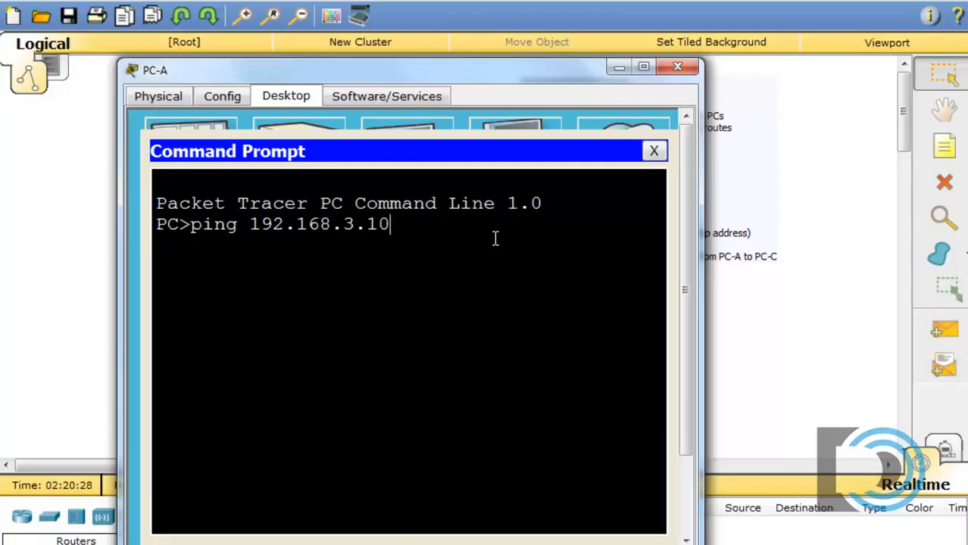
{"action": "key", "text": "Return"}
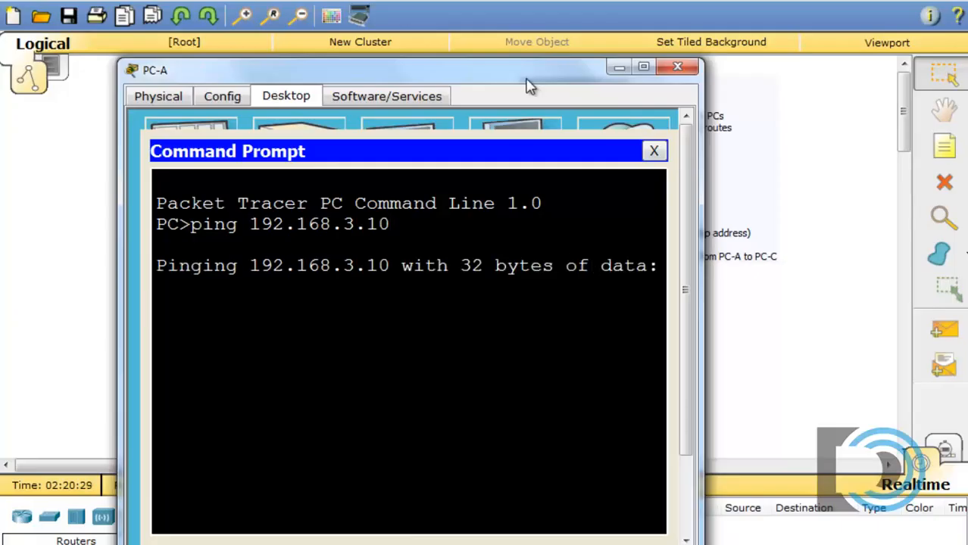
{"action": "left_click_drag", "start_coordinate": [526, 79], "coordinate": [770, 10]}
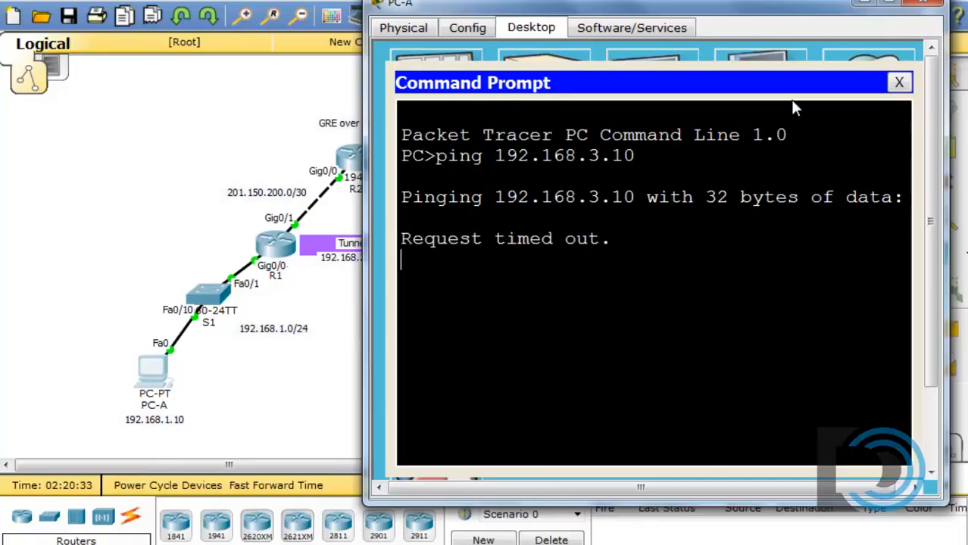
{"action": "left_click", "coordinate": [900, 83]}
{"action": "left_click", "coordinate": [923, 3]}
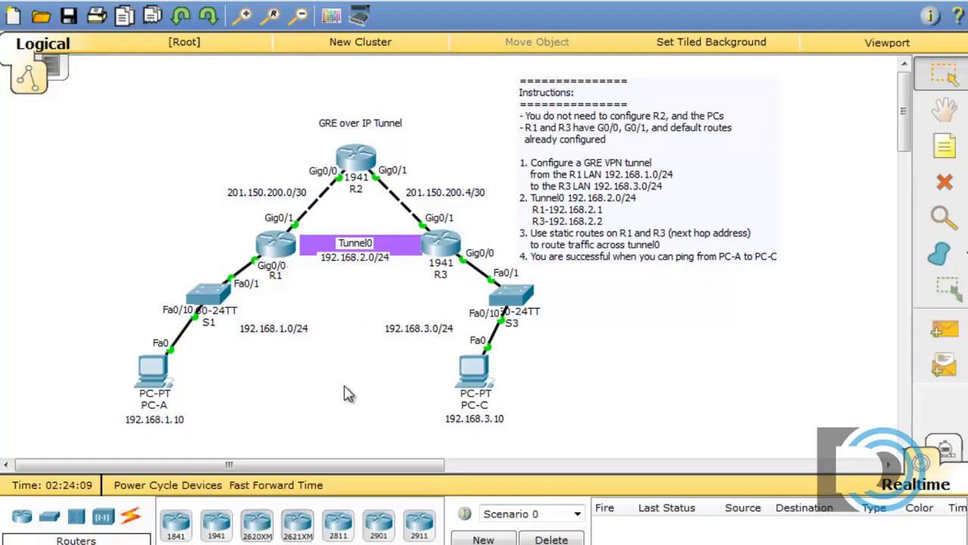
Open router R1's command line in a widened window and enter global configuration mode.
{"action": "left_click", "coordinate": [280, 249]}
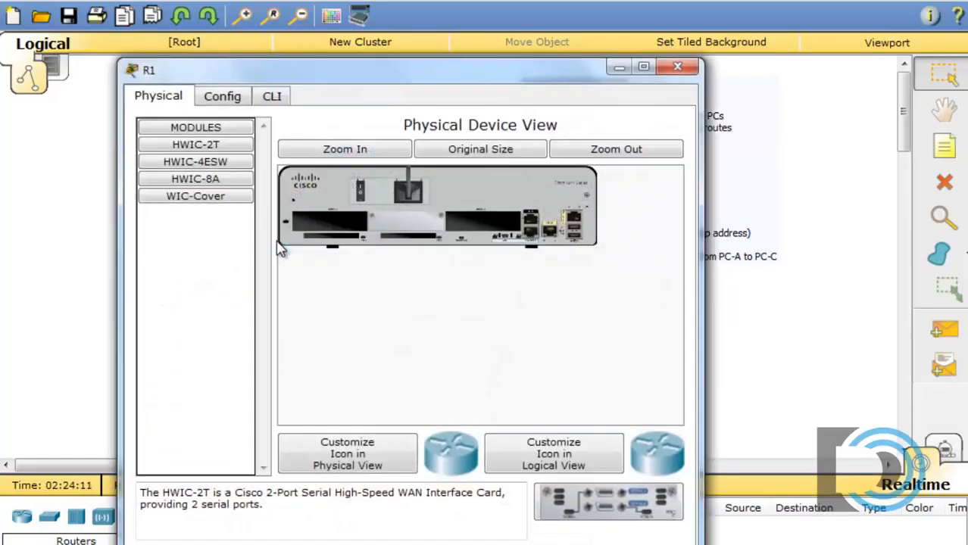
{"action": "left_click_drag", "start_coordinate": [252, 73], "coordinate": [138, 6]}
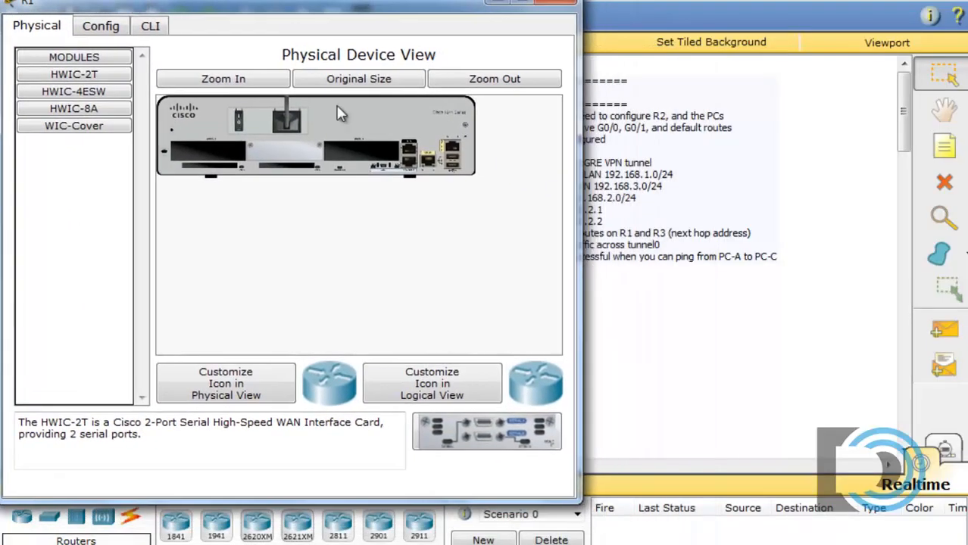
{"action": "left_click_drag", "start_coordinate": [587, 187], "coordinate": [940, 200]}
{"action": "left_click", "coordinate": [151, 30]}
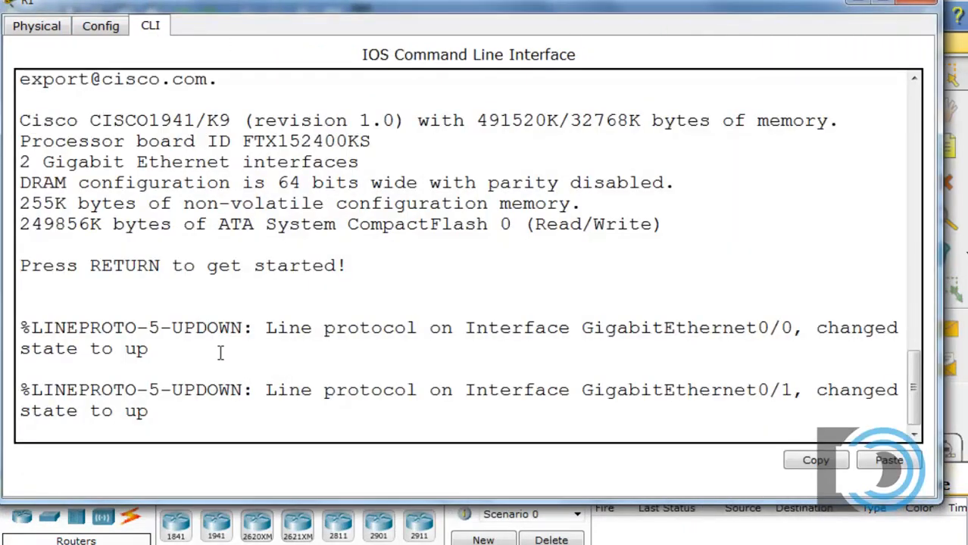
{"action": "key", "text": "Return"}
{"action": "type", "text": "en"}
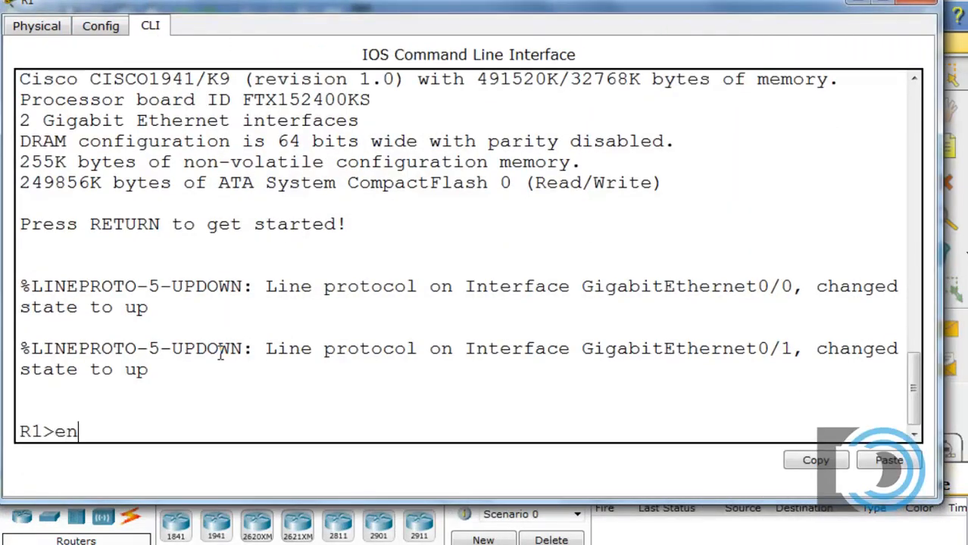
{"action": "key", "text": "Return"}
{"action": "type", "text": "conf t"}
{"action": "key", "text": "Return"}
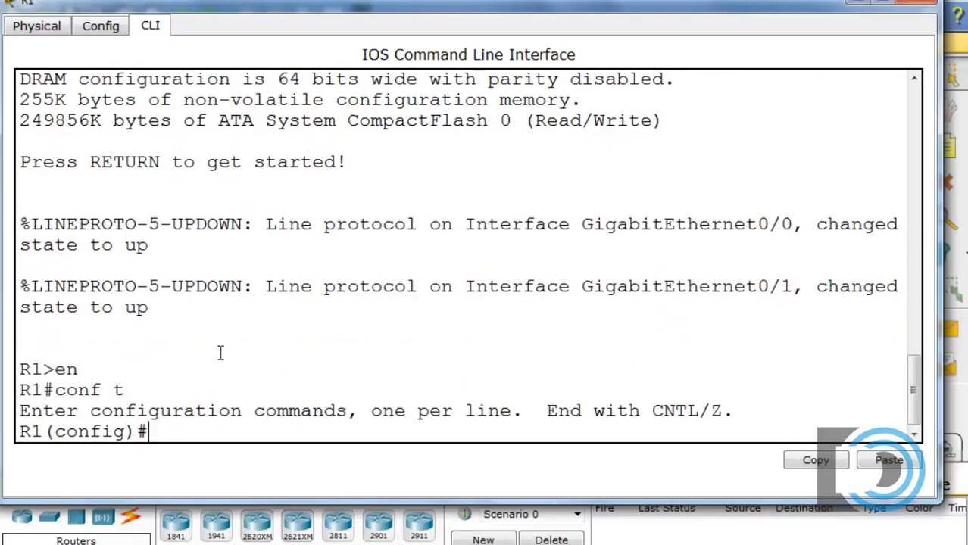
Create the tunnel interface tun0 on R1 and enter its interface configuration mode.
{"action": "type", "text": "int tun"}
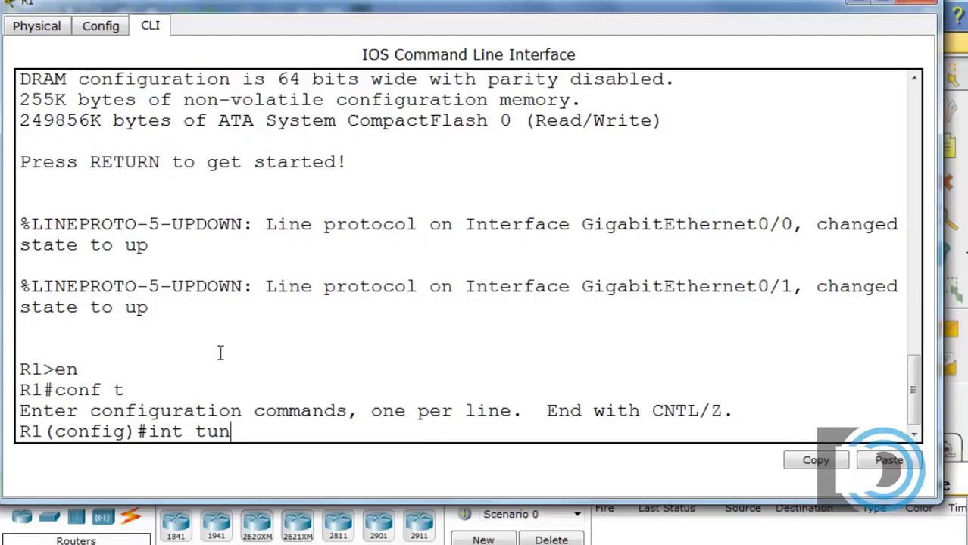
{"action": "type", "text": "0"}
{"action": "key", "text": "Return"}
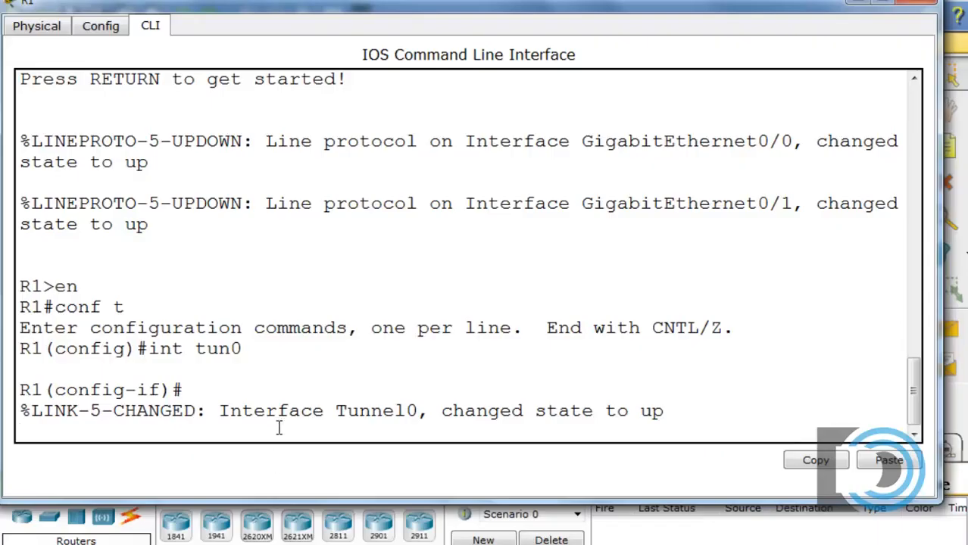
{"action": "key", "text": "Return"}
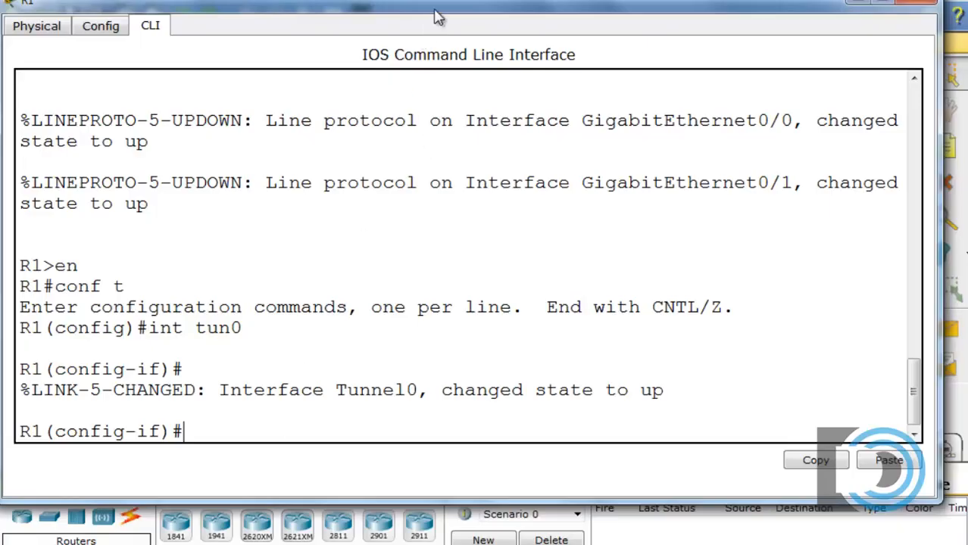
Check the topology's tunnel addressing and assign R1's Tunnel0 the IP address 192.168.2.1 with mask 255.255.255.0.
{"action": "left_click_drag", "start_coordinate": [429, 10], "coordinate": [441, 433]}
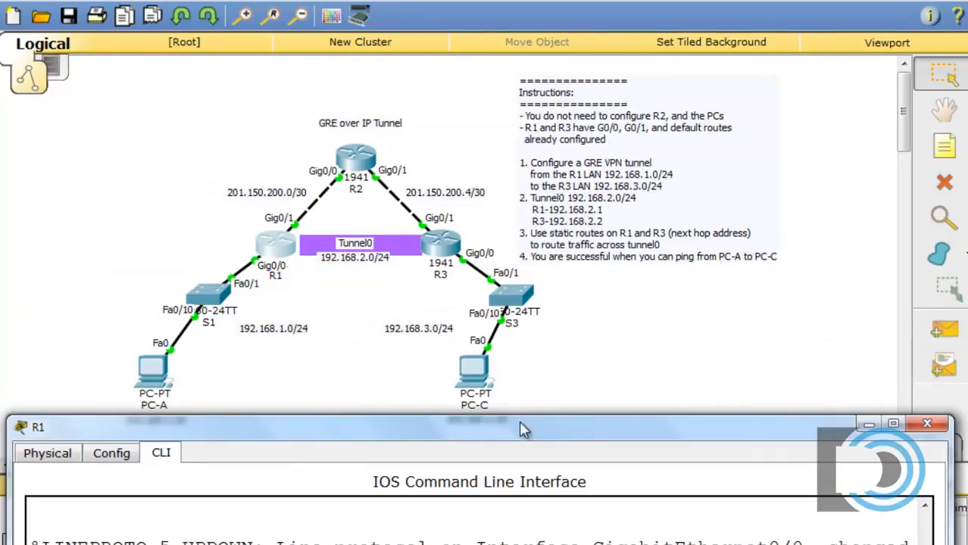
{"action": "left_click_drag", "start_coordinate": [519, 424], "coordinate": [513, 31]}
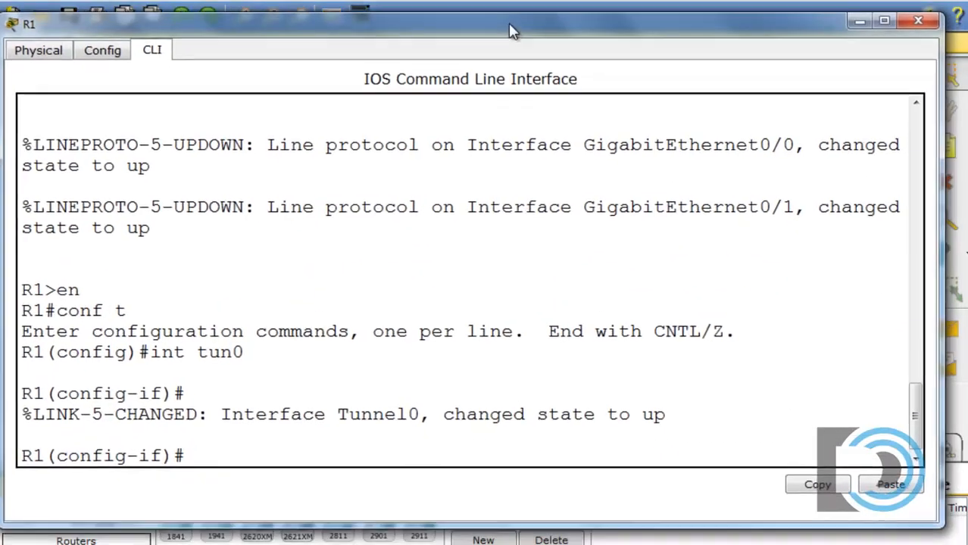
{"action": "type", "text": "ip ad"}
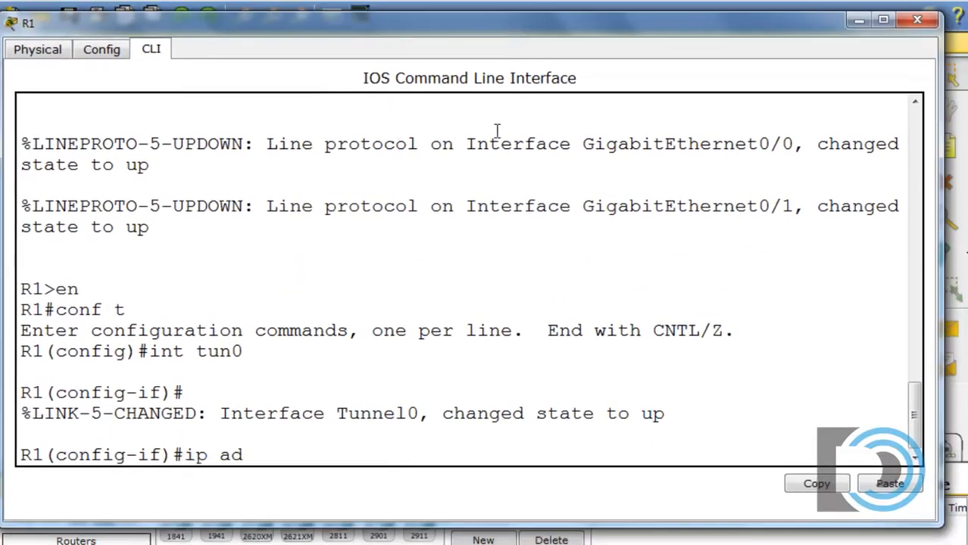
{"action": "type", "text": "dress 192"}
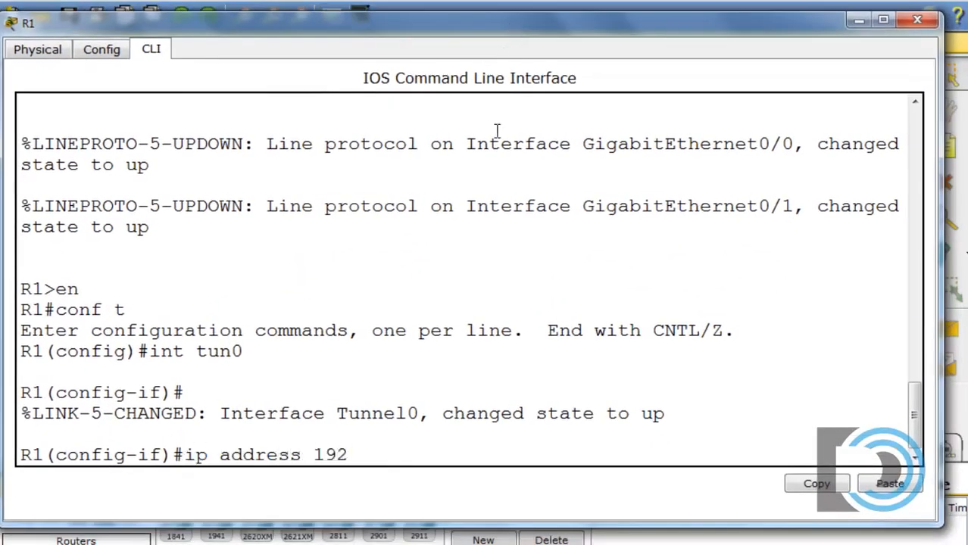
{"action": "type", "text": ".168.2.168.2."}
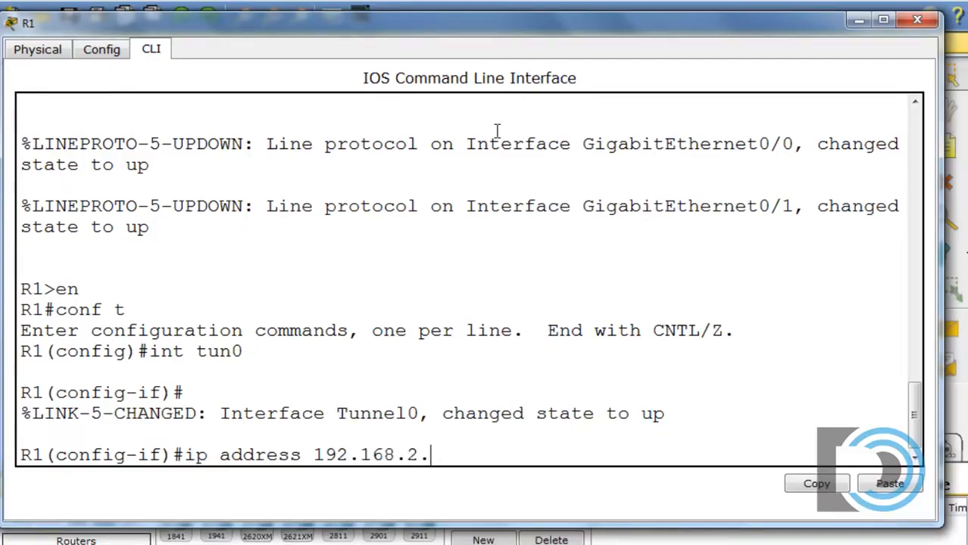
{"action": "type", "text": "1 255.255.25"}
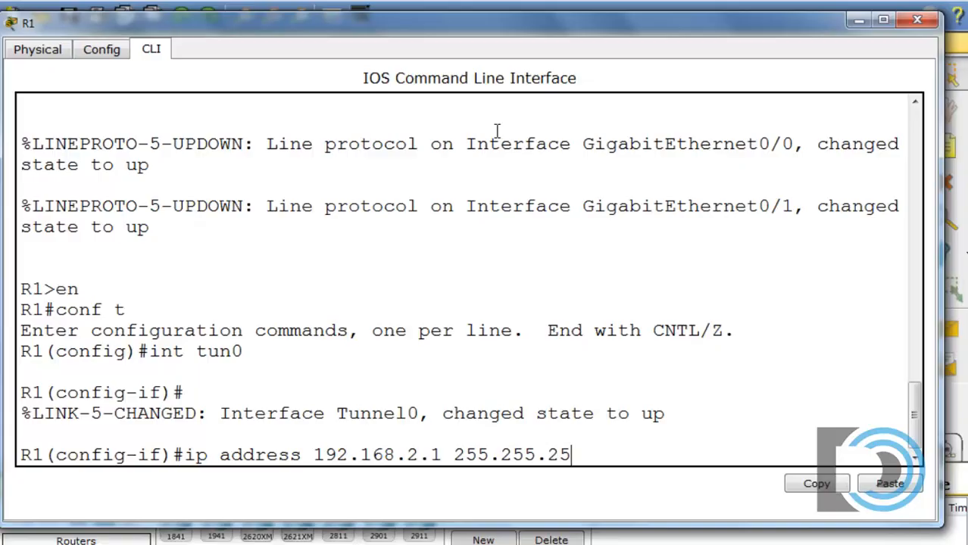
{"action": "type", "text": "5.0"}
{"action": "key", "text": "Return"}
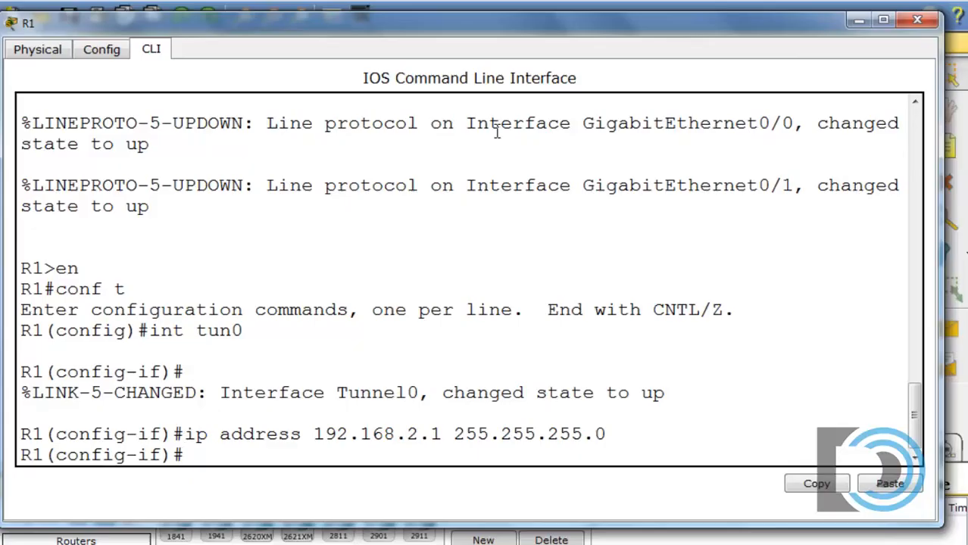
List the available tunnel and source options, check the topology, and set R1's Tunnel0 source to interface g0/1.
{"action": "type", "text": "tunnel ?"}
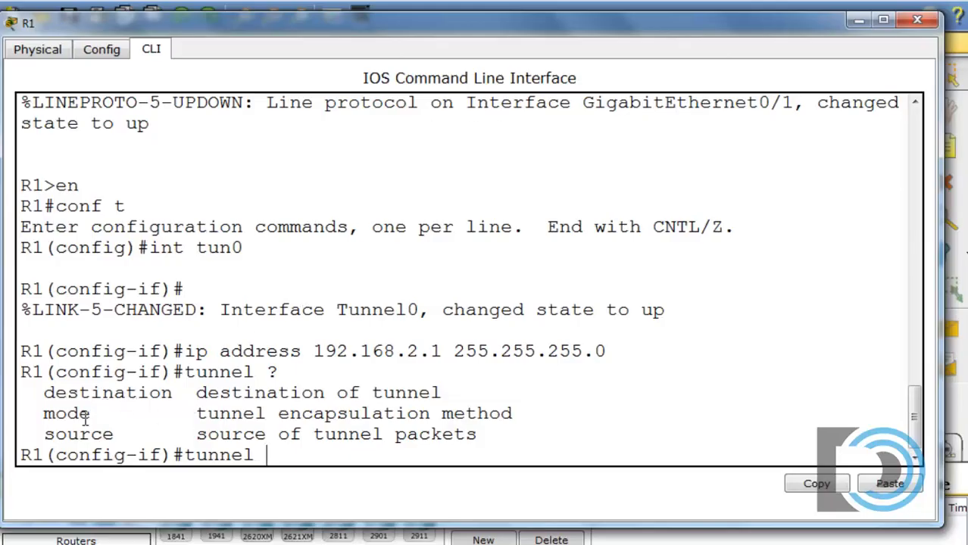
{"action": "type", "text": "source "}
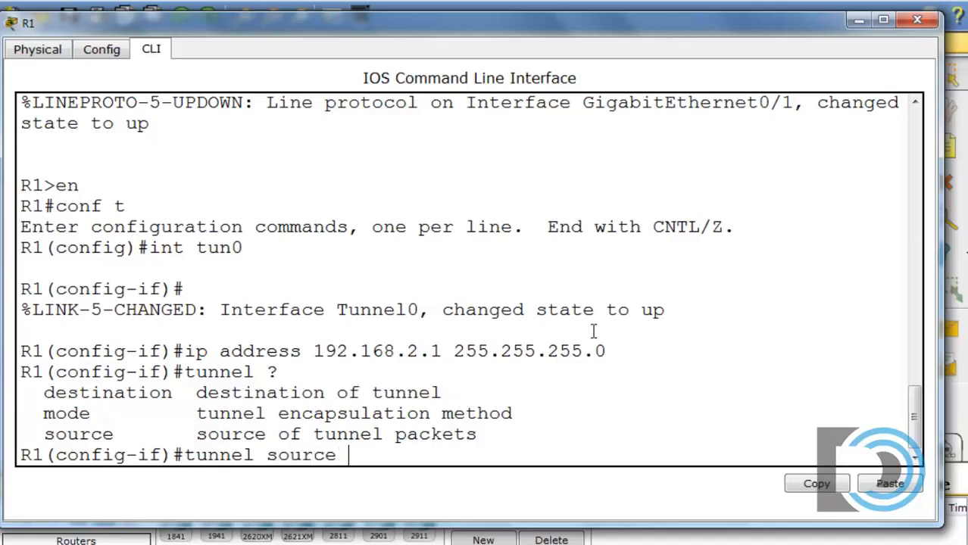
{"action": "type", "text": "?"}
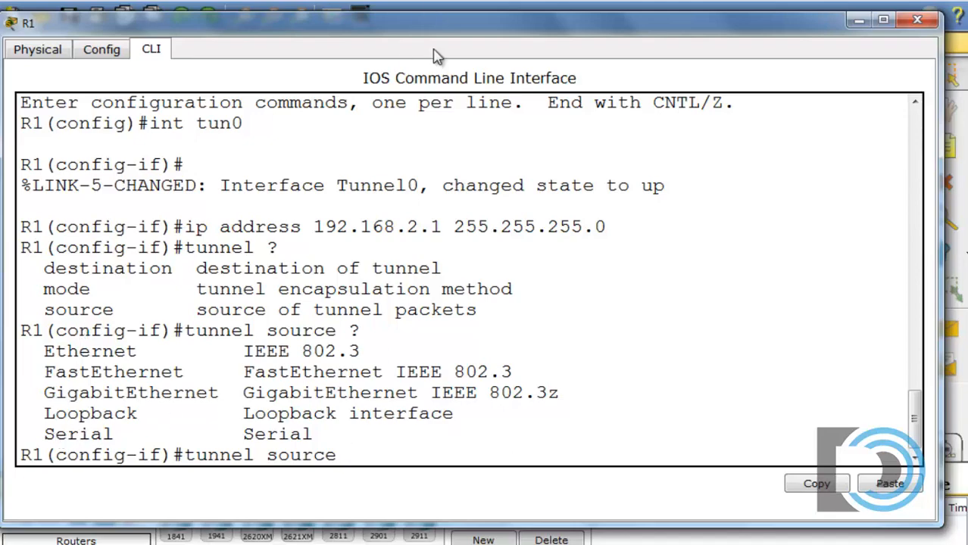
{"action": "type", "text": "g0/"}
{"action": "left_click_drag", "start_coordinate": [479, 38], "coordinate": [490, 386]}
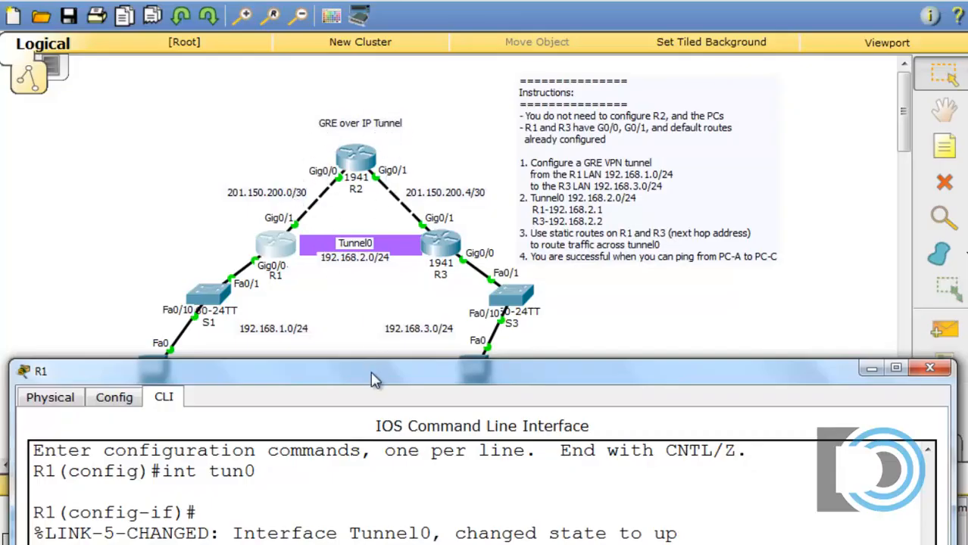
{"action": "left_click_drag", "start_coordinate": [371, 379], "coordinate": [358, 39]}
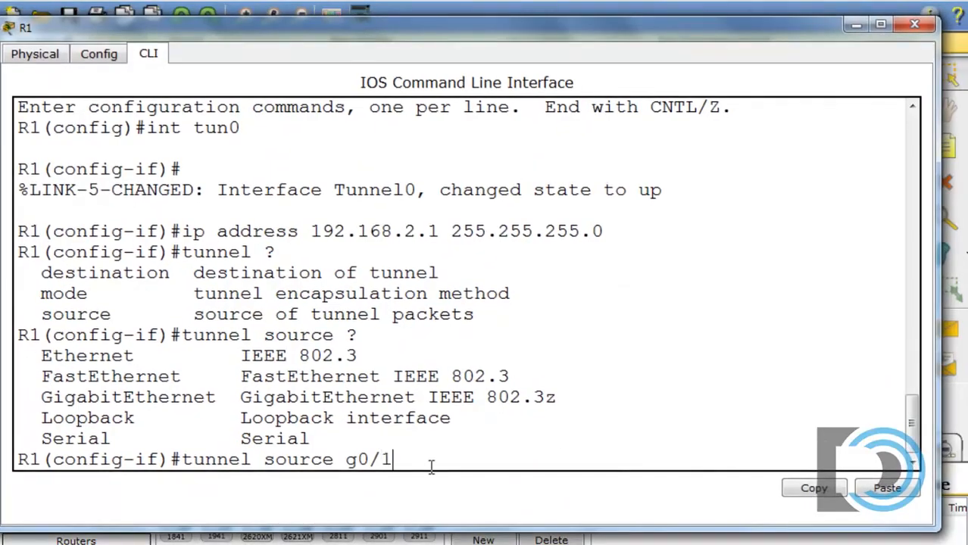
{"action": "key", "text": "Return"}
Check the destination syntax and the topology, and set R1's Tunnel0 destination to 201.150.200.6.
{"action": "type", "text": "tu"}
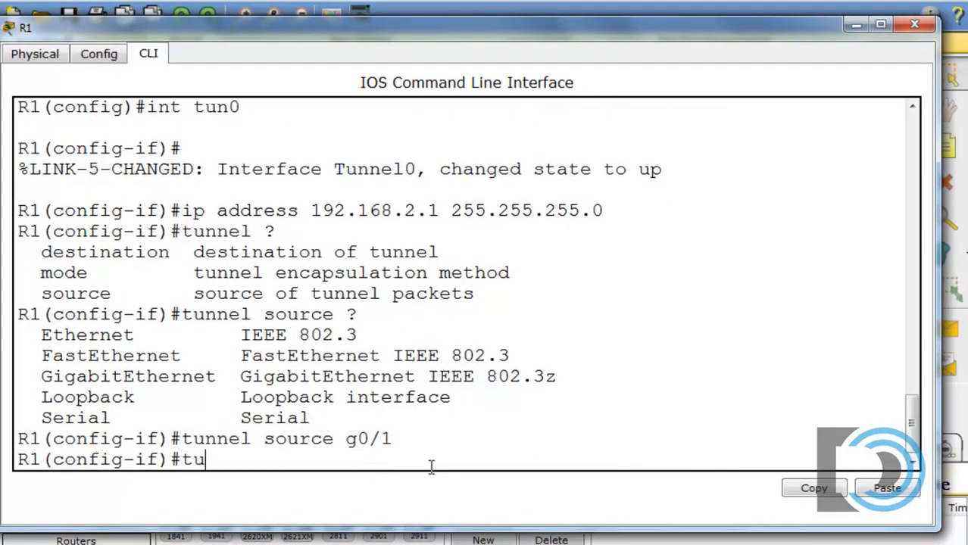
{"action": "type", "text": "nnel destination"}
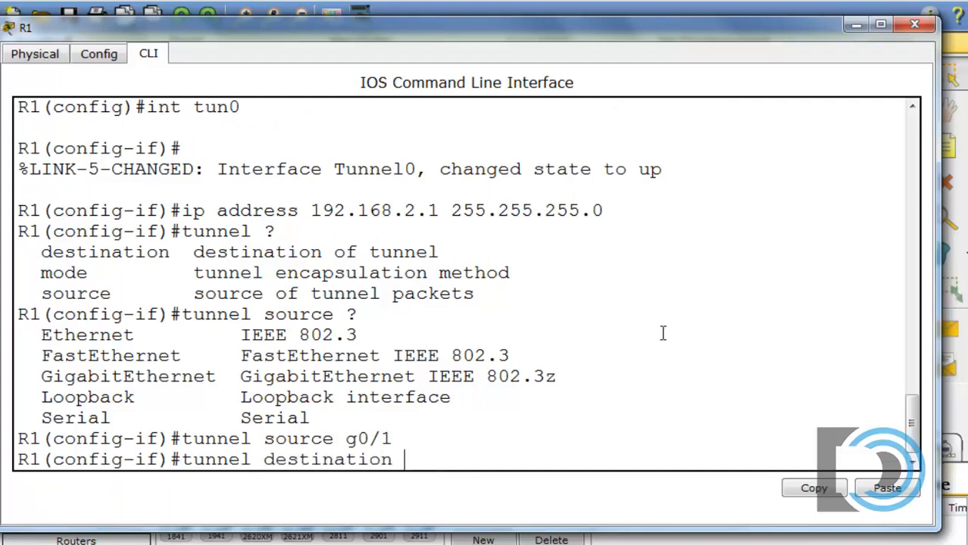
{"action": "type", "text": " ?"}
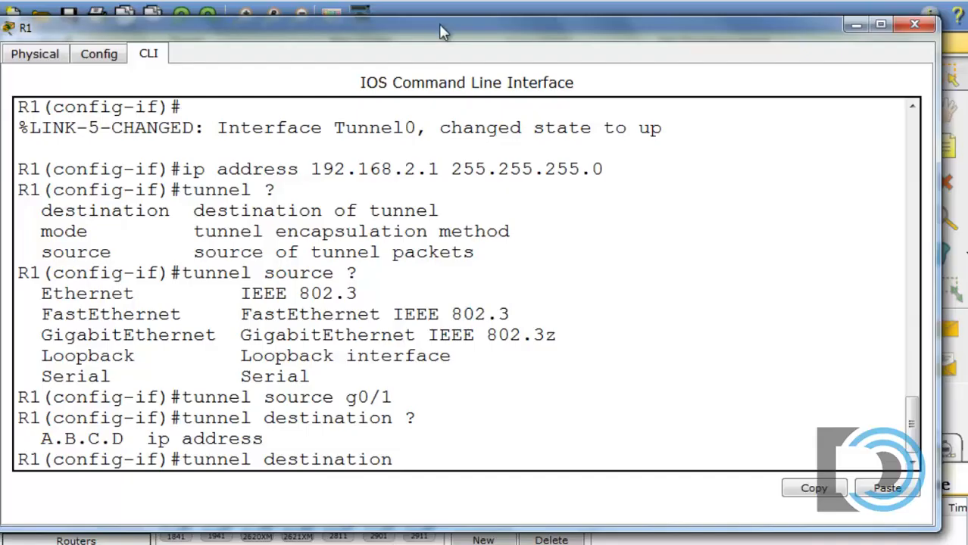
{"action": "left_click_drag", "start_coordinate": [443, 31], "coordinate": [448, 431]}
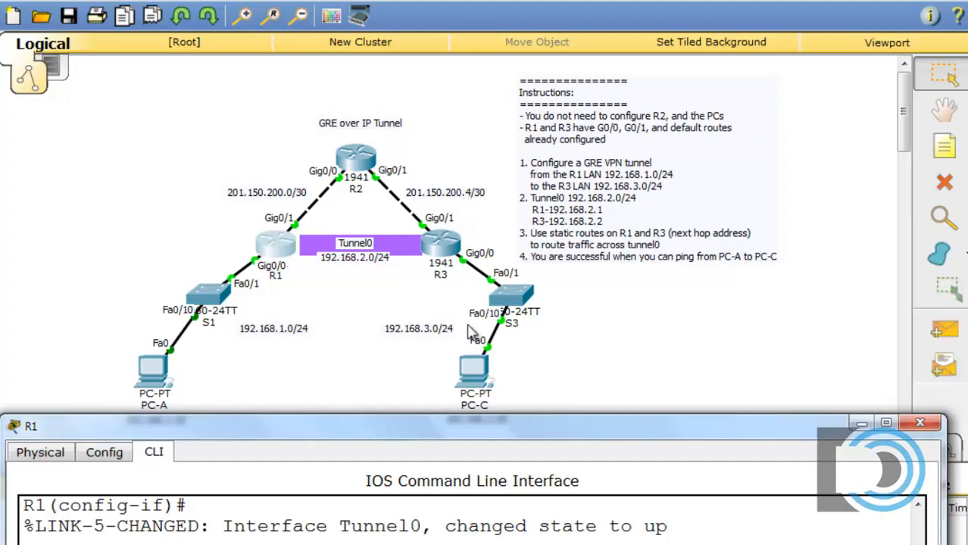
{"action": "left_click_drag", "start_coordinate": [465, 426], "coordinate": [457, 38]}
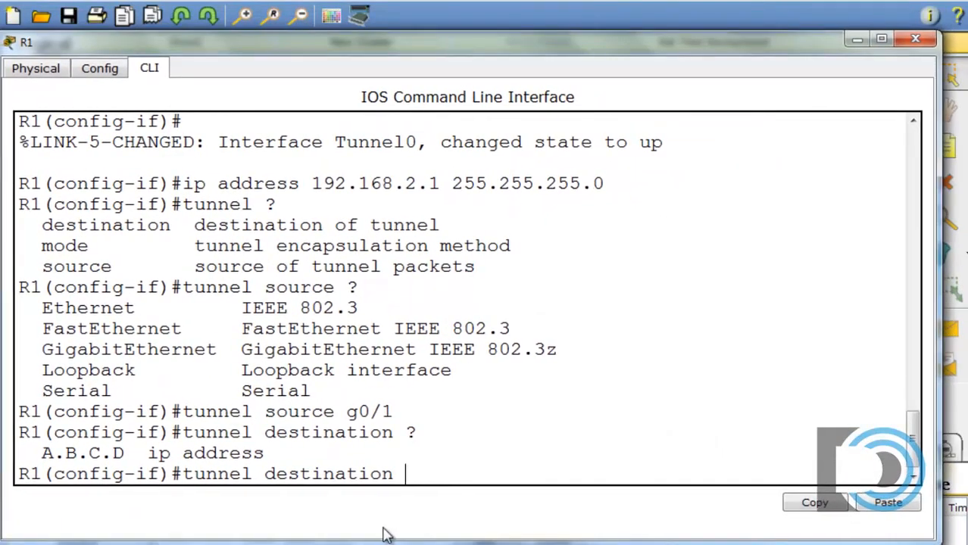
{"action": "type", "text": "201"}
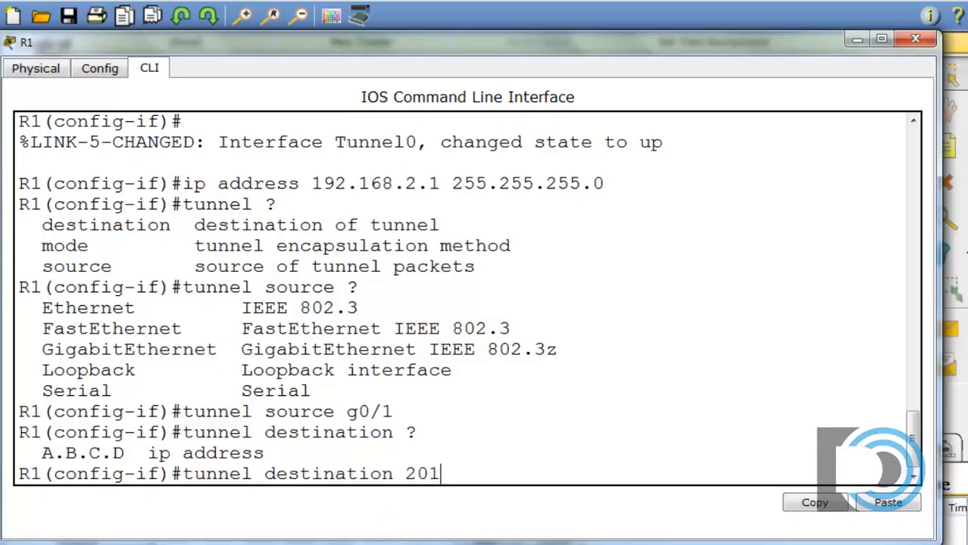
{"action": "type", "text": ".150.200"}
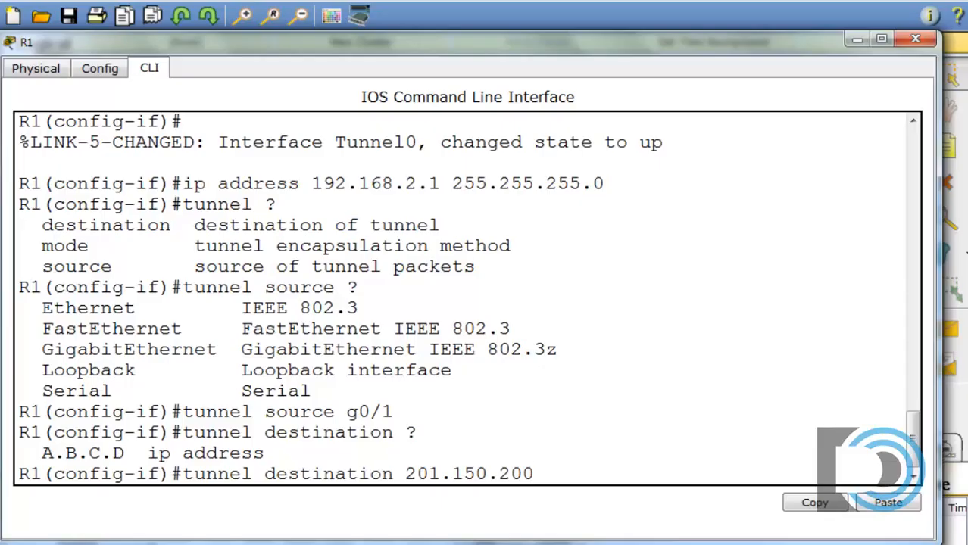
{"action": "type", "text": ".6"}
{"action": "key", "text": "Return"}
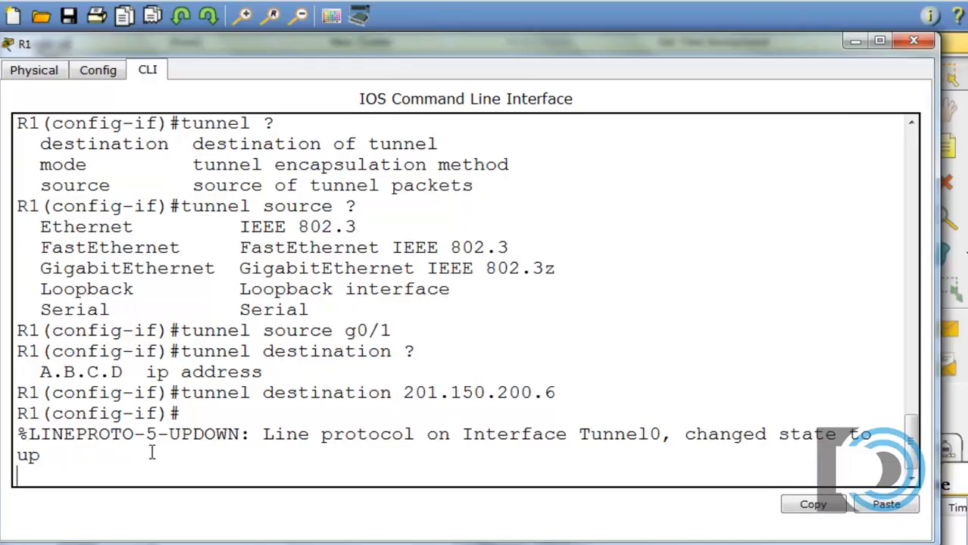
{"action": "key", "text": "Return"}
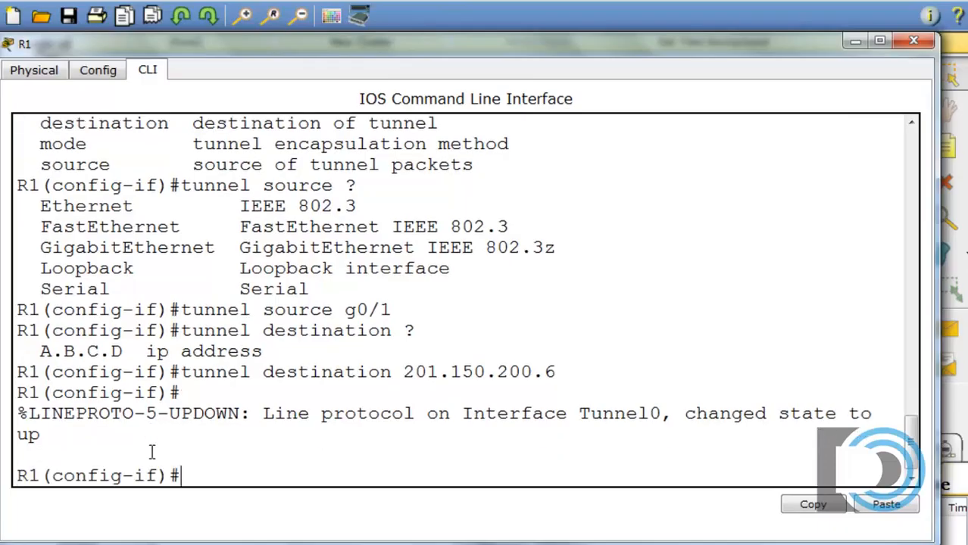
List the tunnel mode options, set R1's Tunnel0 mode to gre ip, and exit interface configuration mode.
{"action": "type", "text": "tunnel "}
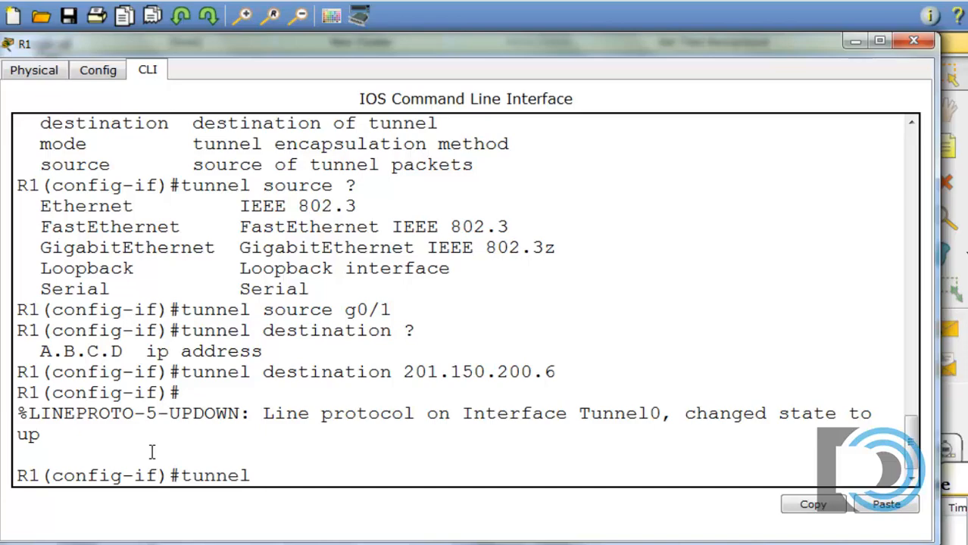
{"action": "type", "text": "mode ?"}
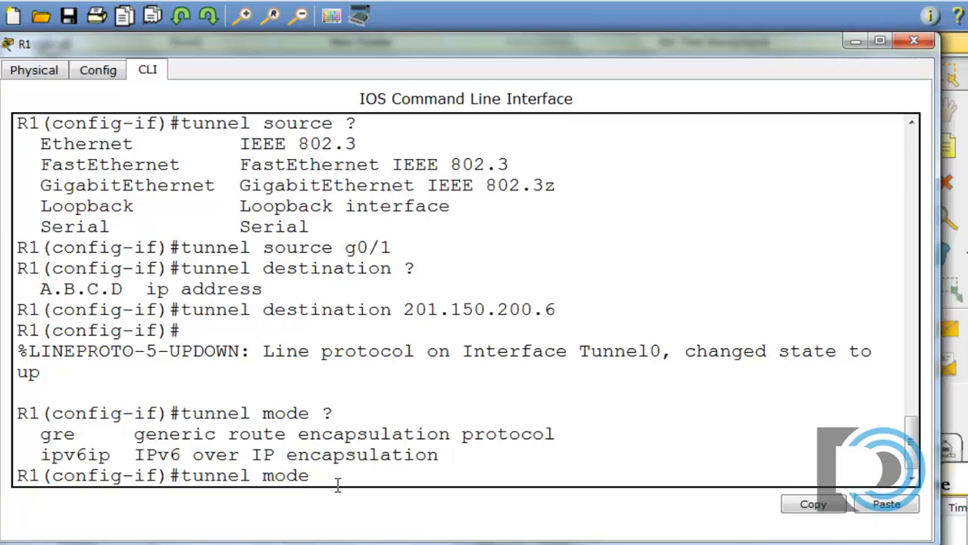
{"action": "type", "text": "gre ?"}
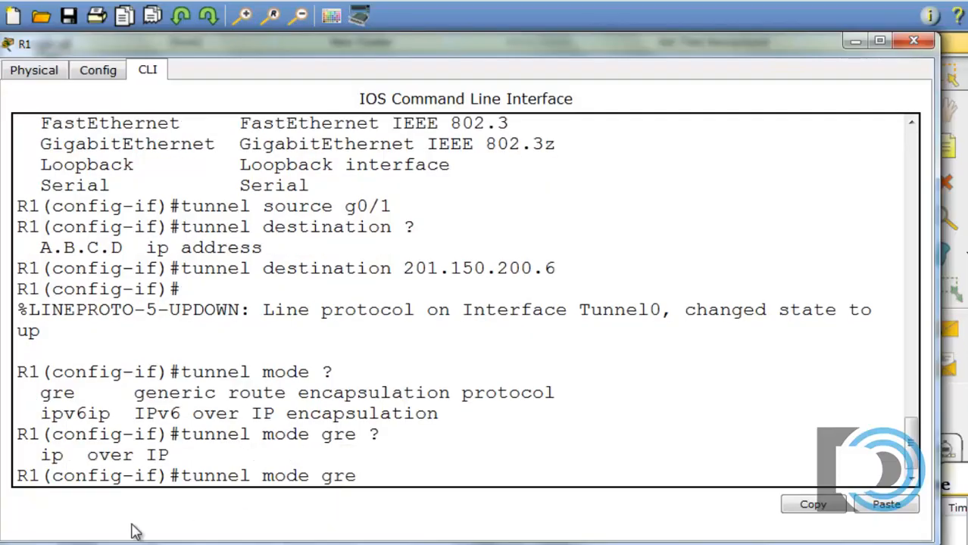
{"action": "left_click_drag", "start_coordinate": [42, 454], "coordinate": [200, 457]}
{"action": "left_click", "coordinate": [368, 476]}
{"action": "type", "text": "ip"}
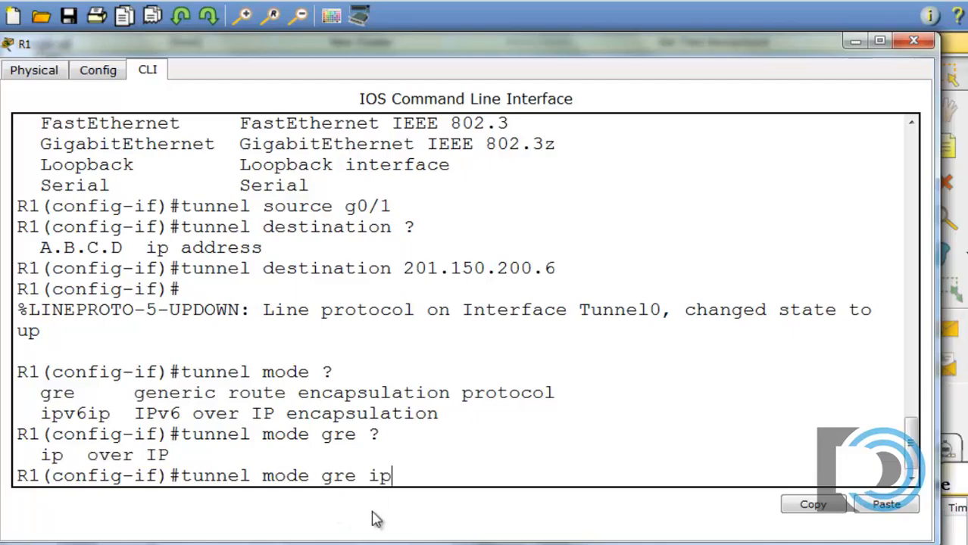
{"action": "key", "text": "Return"}
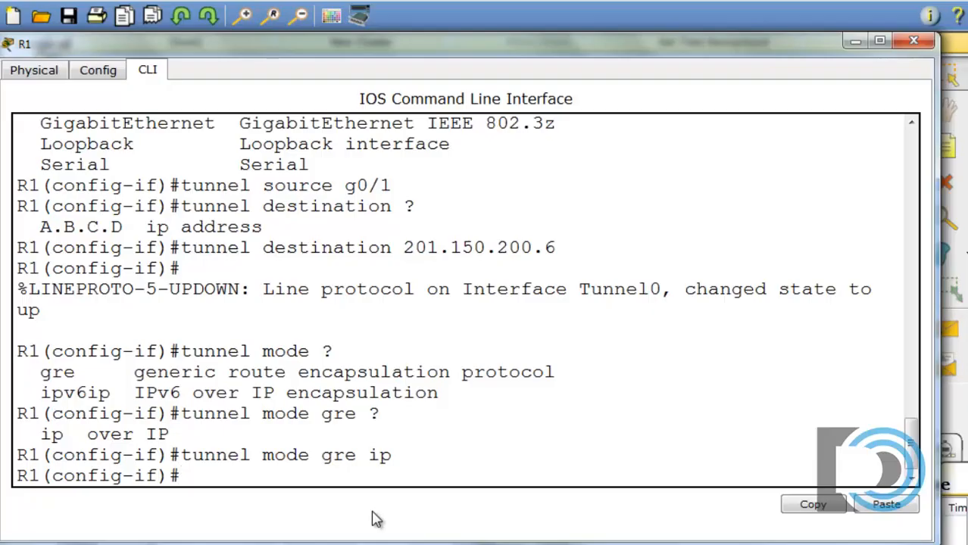
{"action": "type", "text": "exit"}
{"action": "key", "text": "Return"}
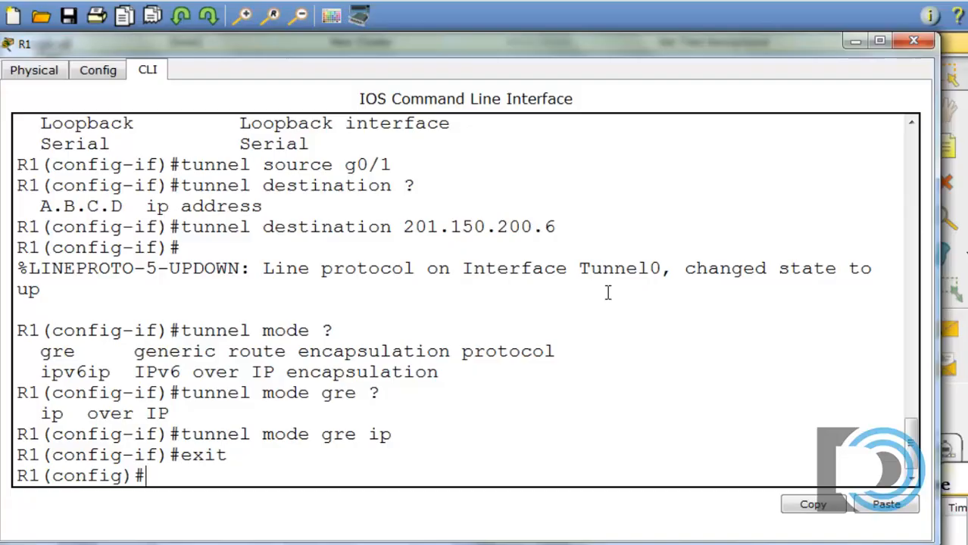
Check the topology and add a static route on R1 to 192.168.3.0 with mask 255.255.255.0 via next hop 192.168.2.2.
{"action": "left_click_drag", "start_coordinate": [526, 44], "coordinate": [551, 517]}
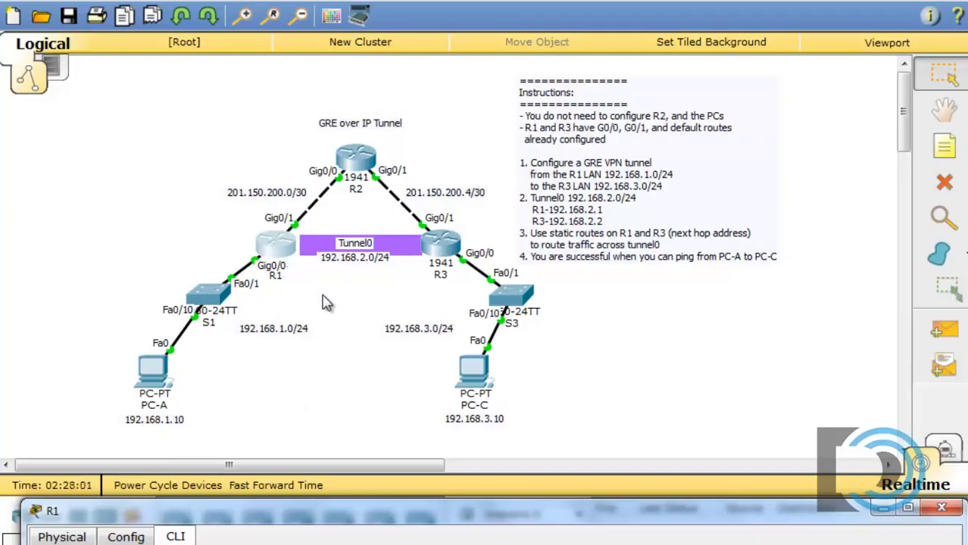
{"action": "left_click_drag", "start_coordinate": [466, 512], "coordinate": [445, 55]}
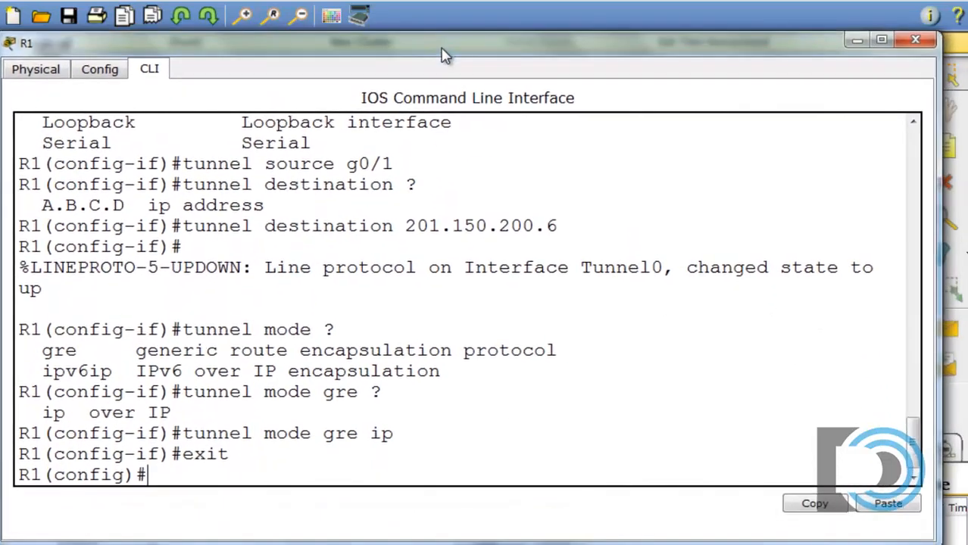
{"action": "type", "text": "ip route "}
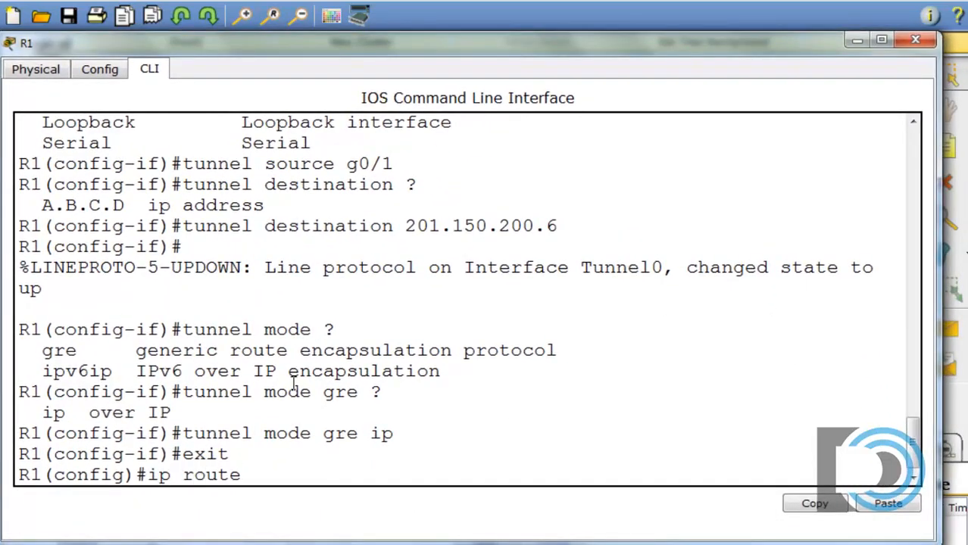
{"action": "type", "text": "192.168."}
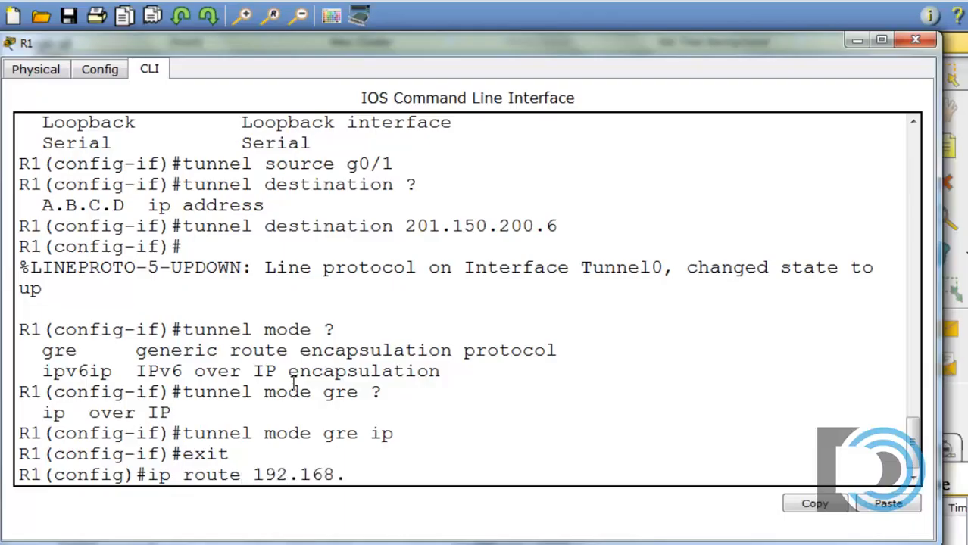
{"action": "type", "text": "3.0 255.255.2"}
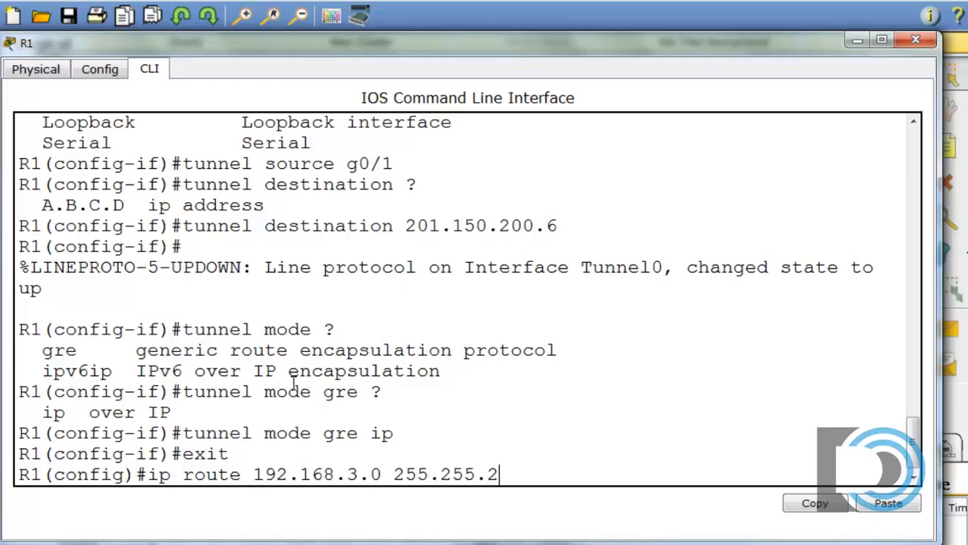
{"action": "type", "text": "55.0"}
{"action": "type", "text": "192."}
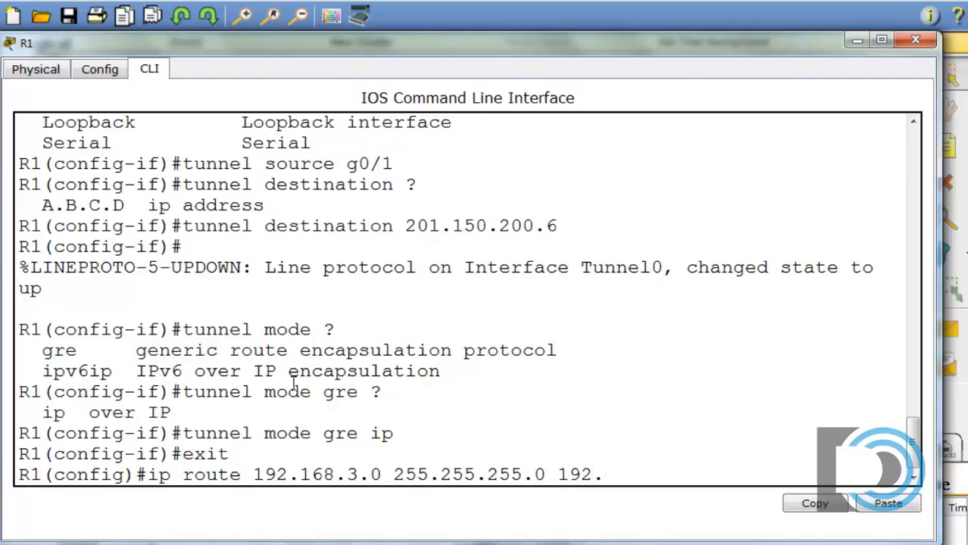
{"action": "type", "text": "168.2.2"}
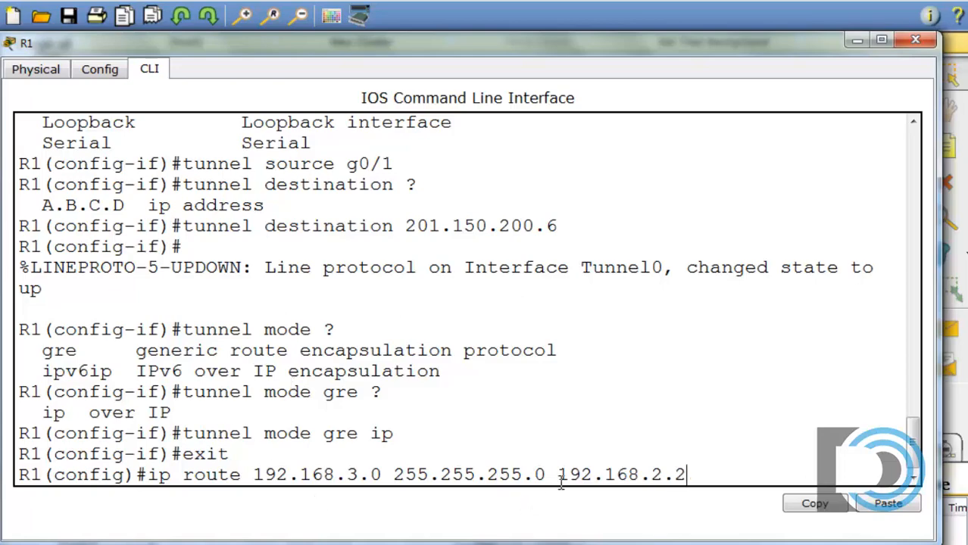
{"action": "left_click_drag", "start_coordinate": [560, 480], "coordinate": [686, 480]}
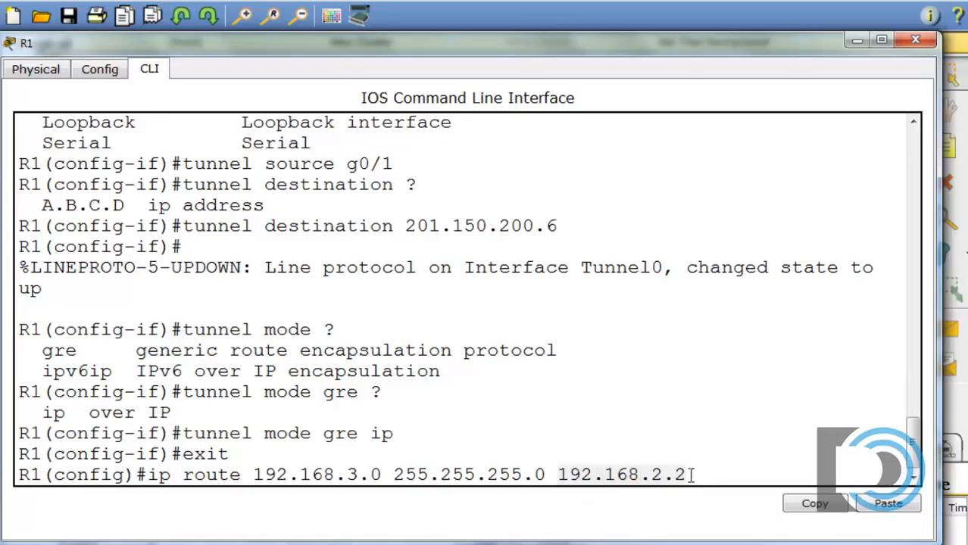
{"action": "left_click_drag", "start_coordinate": [558, 475], "coordinate": [685, 475]}
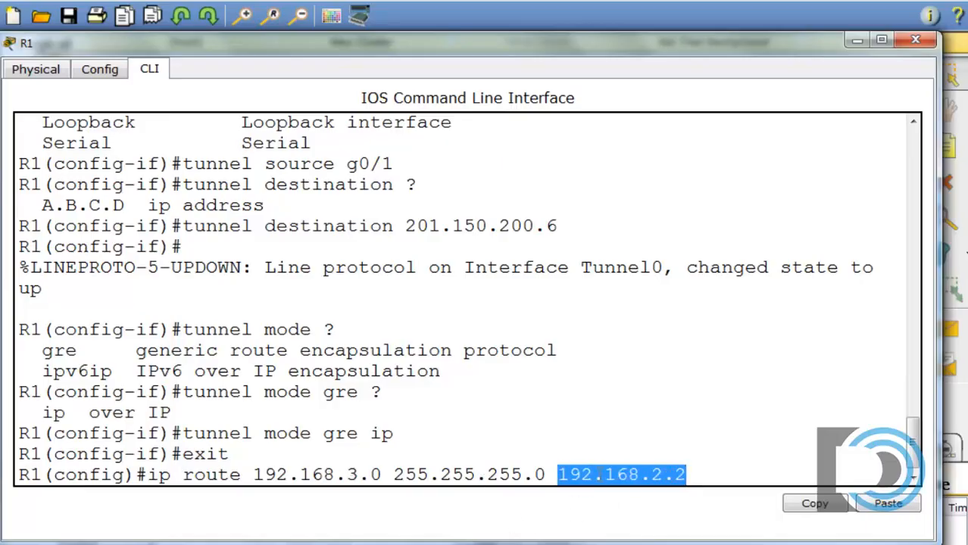
{"action": "left_click", "coordinate": [564, 475]}
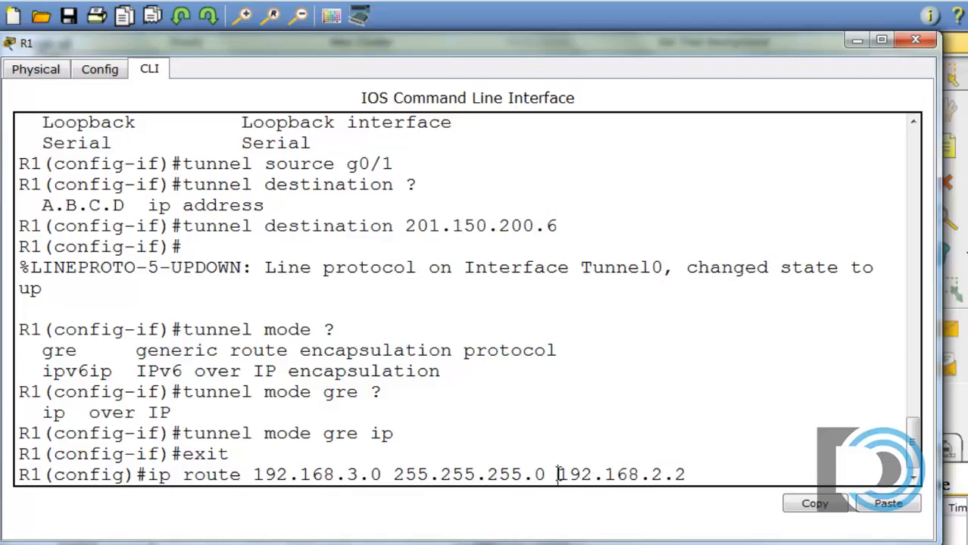
{"action": "left_click_drag", "start_coordinate": [558, 475], "coordinate": [686, 501]}
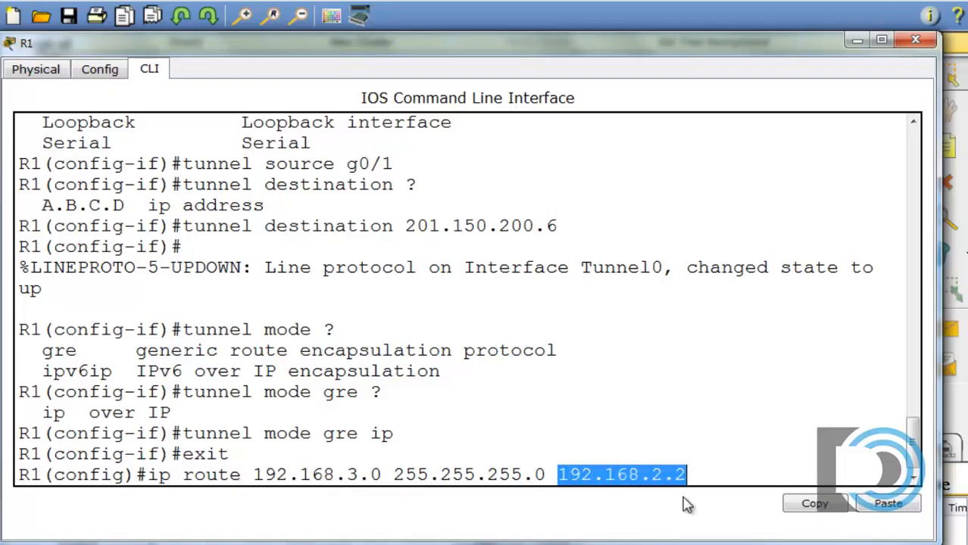
{"action": "left_click", "coordinate": [686, 505]}
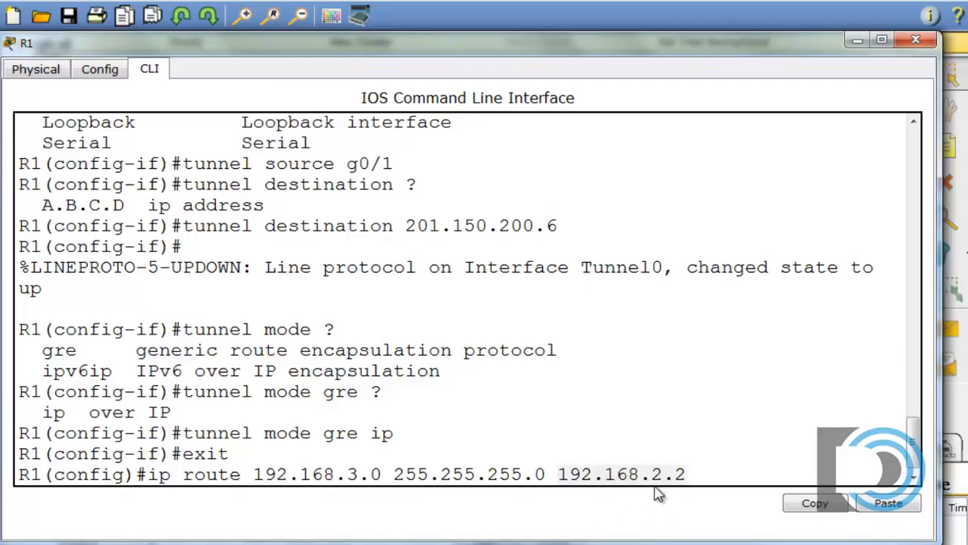
{"action": "left_click", "coordinate": [691, 477]}
{"action": "key", "text": "Return"}
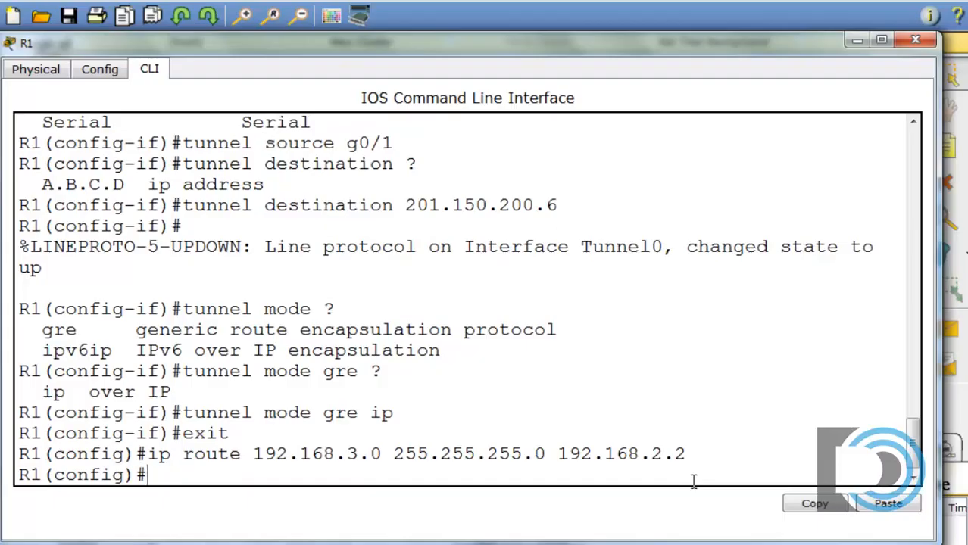
Leave configuration mode on R1, save its running configuration to startup-config, and return to the topology.
{"action": "key", "text": "ctrl+z"}
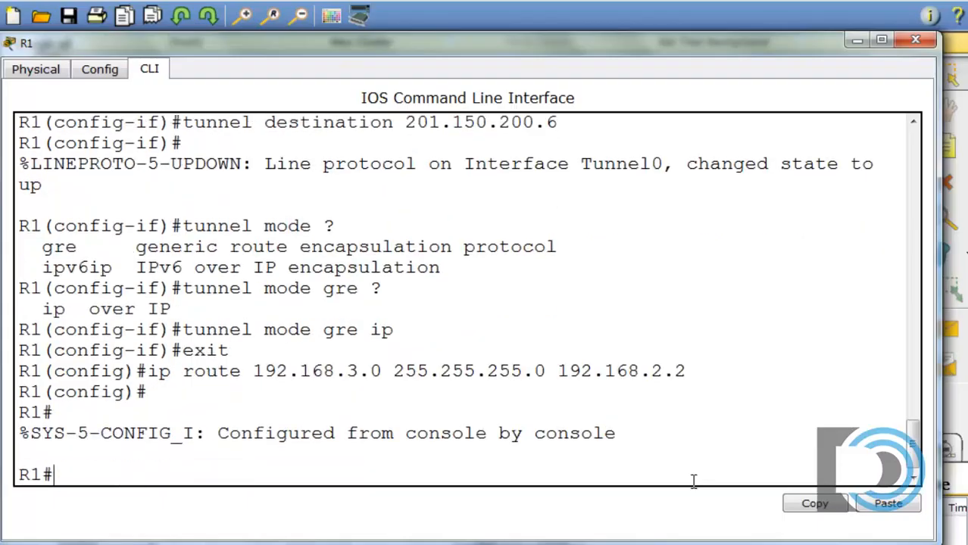
{"action": "type", "text": "copy run start"}
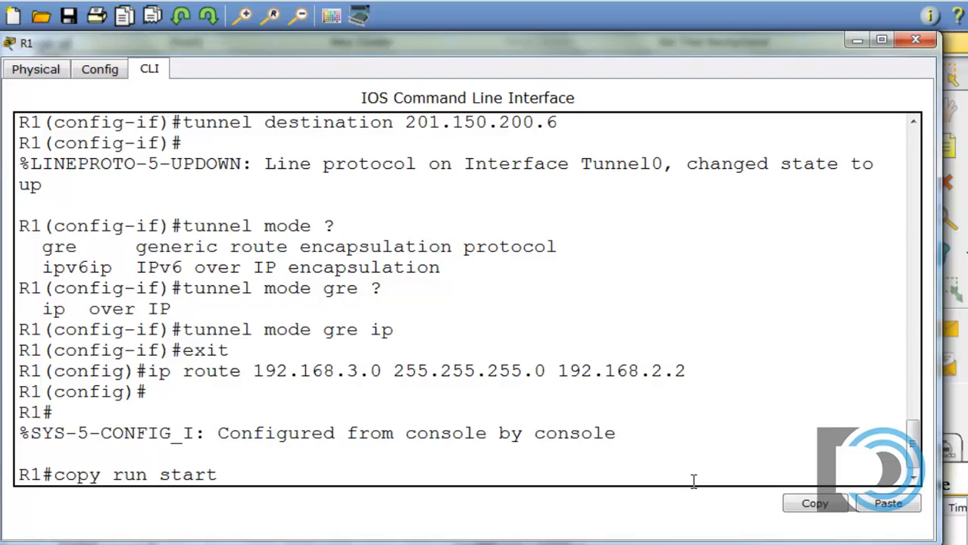
{"action": "key", "text": "Return"}
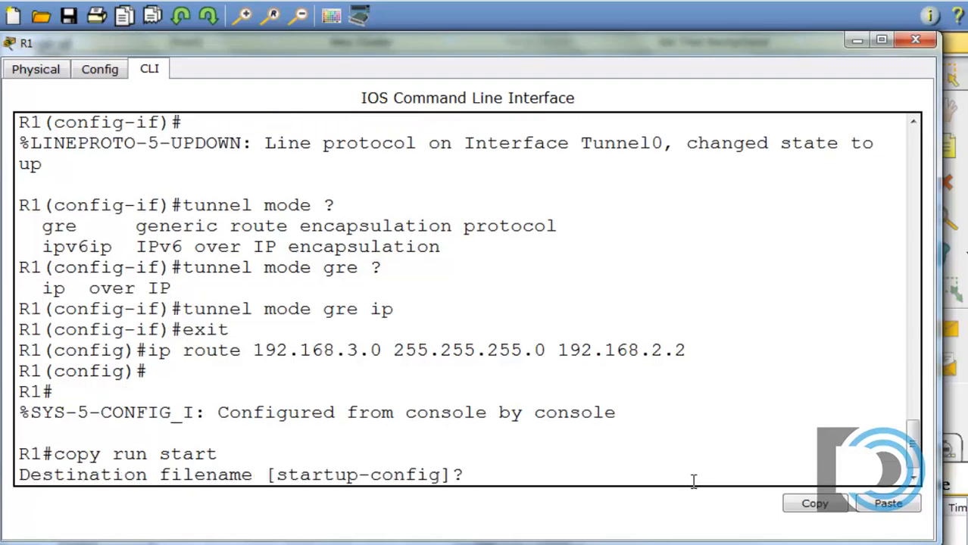
{"action": "key", "text": "Return"}
{"action": "left_click", "coordinate": [857, 40]}
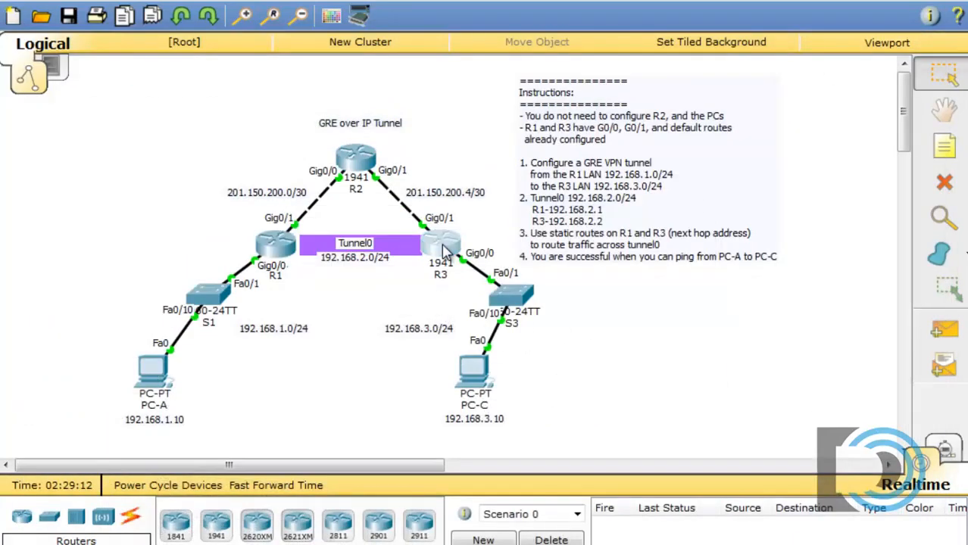
Open router R3's command line in an enlarged window and enter global configuration mode.
{"action": "left_click", "coordinate": [443, 250]}
{"action": "left_click", "coordinate": [273, 97]}
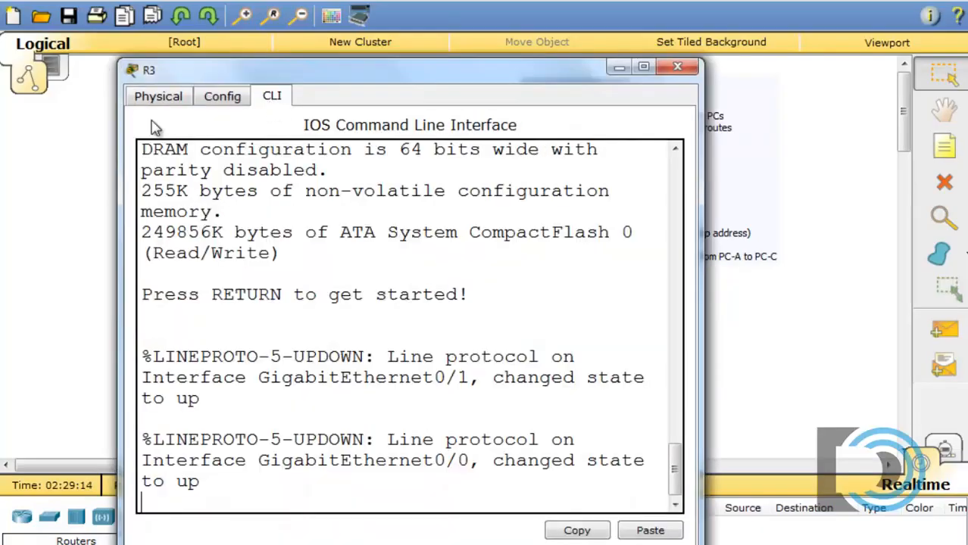
{"action": "left_click_drag", "start_coordinate": [254, 71], "coordinate": [129, 45]}
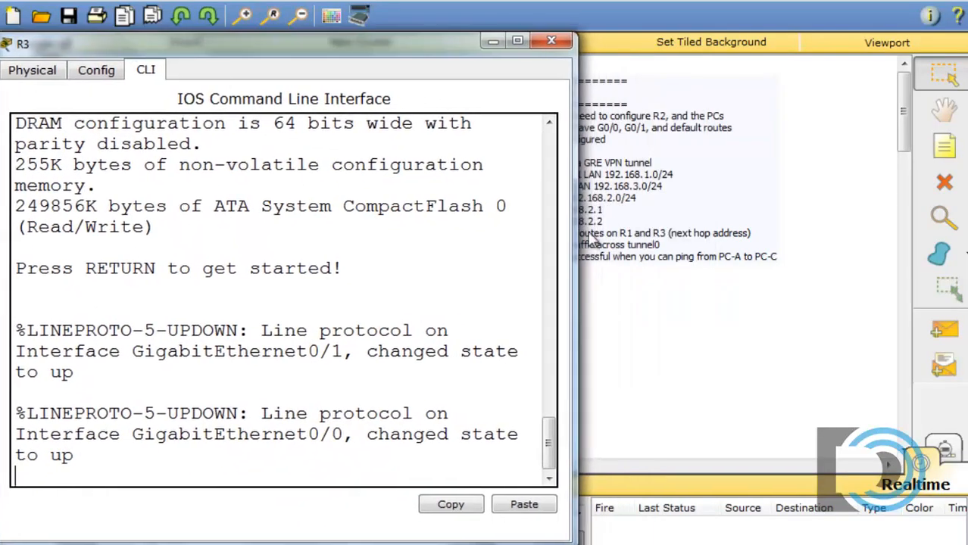
{"action": "left_click_drag", "start_coordinate": [576, 231], "coordinate": [958, 261]}
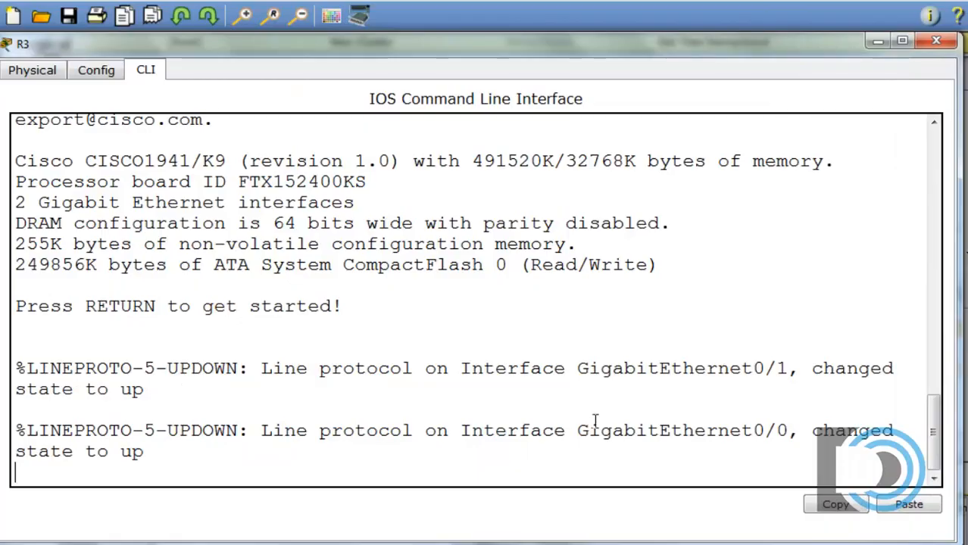
{"action": "key", "text": "Return"}
{"action": "type", "text": "en"}
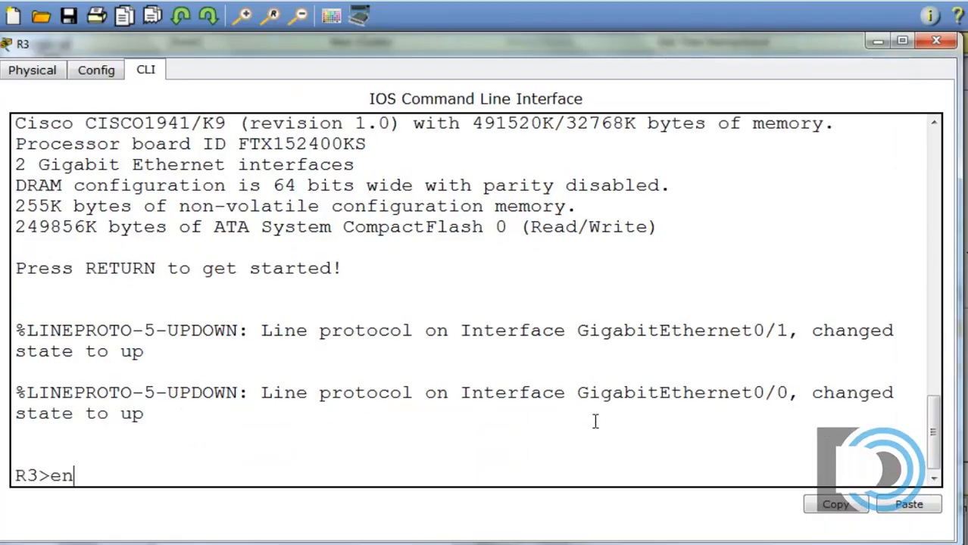
{"action": "key", "text": "Return"}
{"action": "type", "text": "conf t"}
{"action": "key", "text": "Return"}
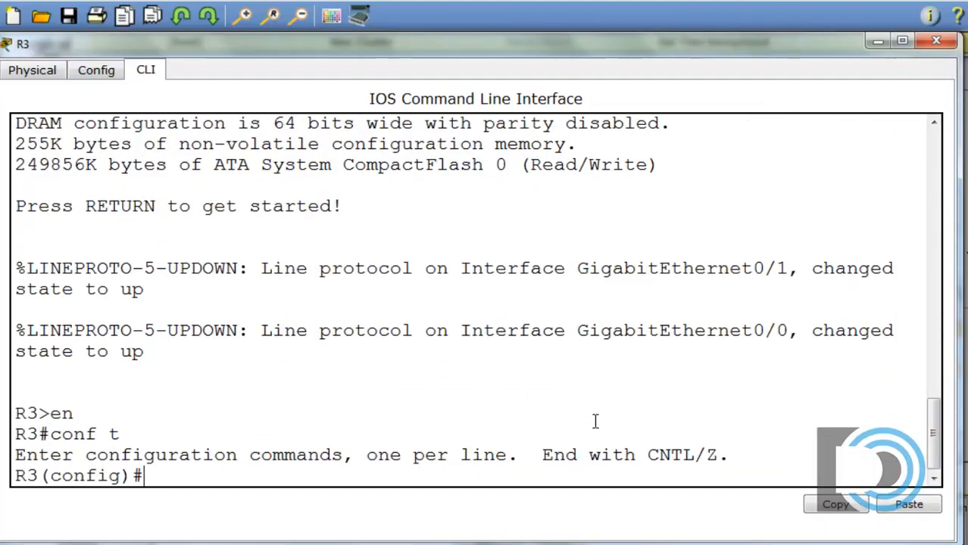
Create interface Tunnel0 on R3 and assign it IP address 192.168.2.2 with mask 255.255.255.0.
{"action": "type", "text": "int "}
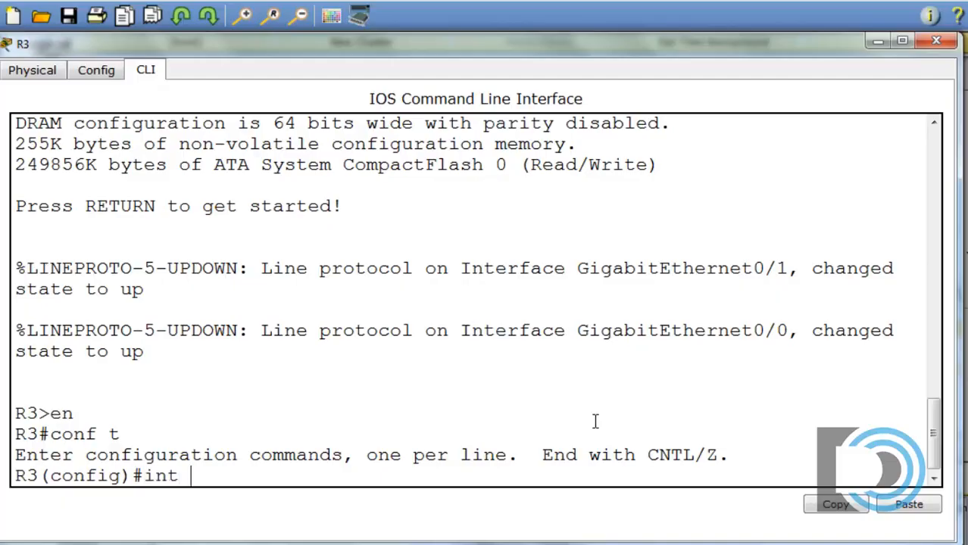
{"action": "type", "text": "tun 0"}
{"action": "key", "text": "Return"}
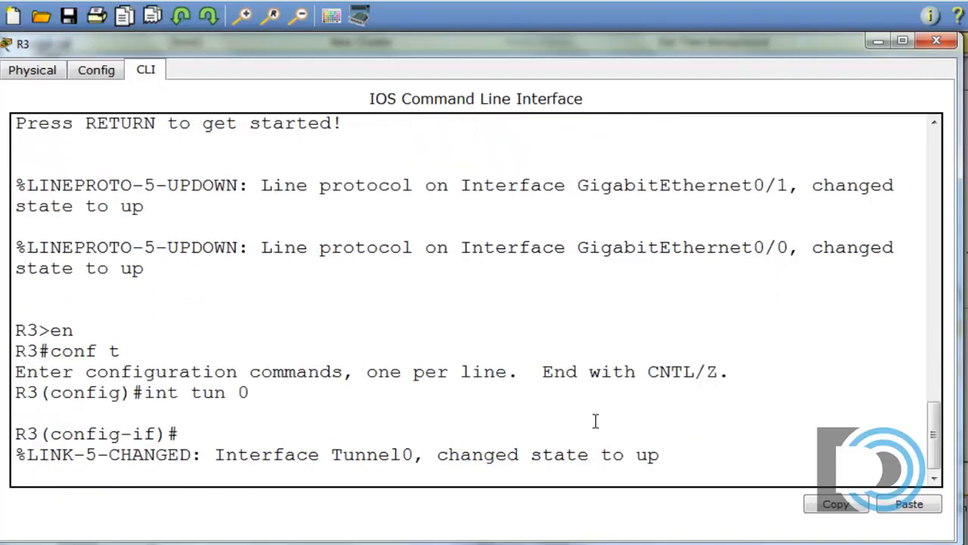
{"action": "key", "text": "Return"}
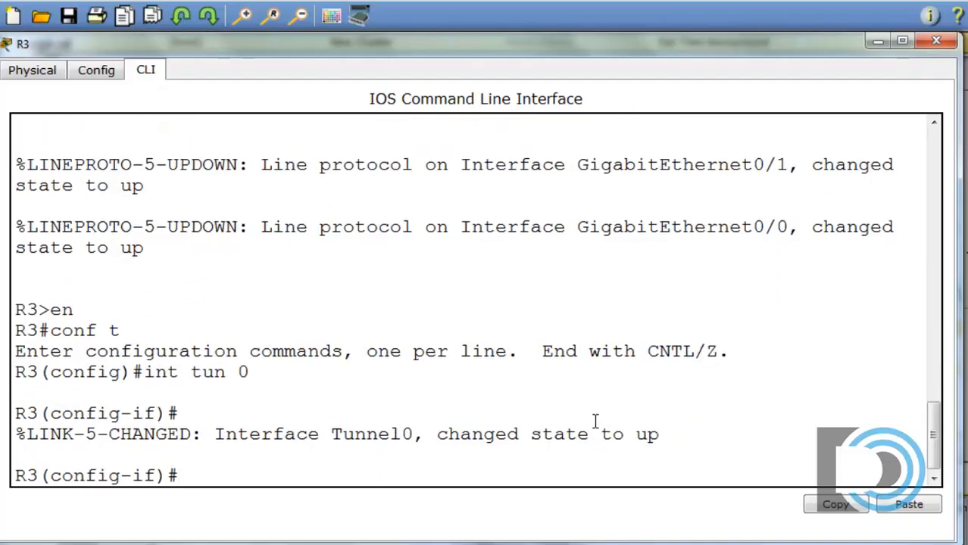
{"action": "type", "text": "ip address"}
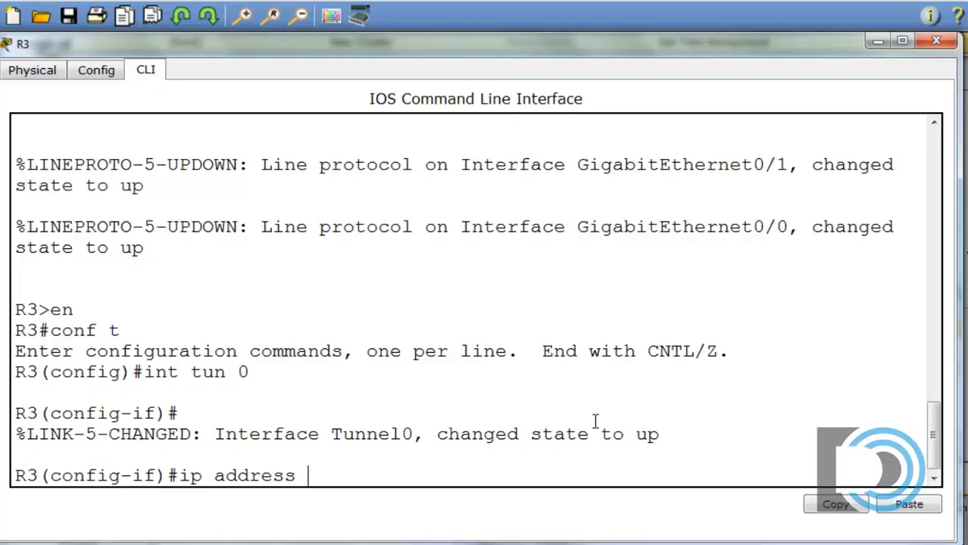
{"action": "type", "text": " 192.16"}
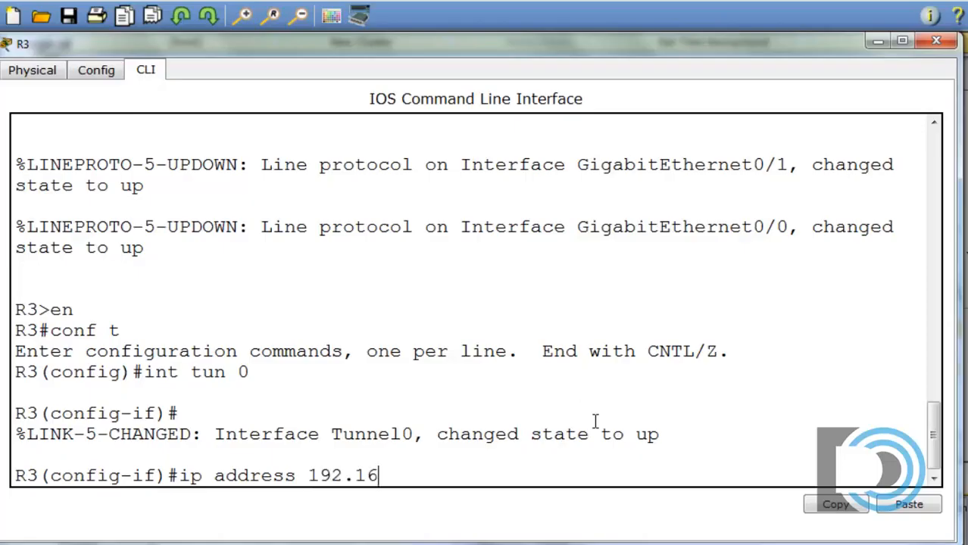
{"action": "type", "text": "8.2.2 255.255.2"}
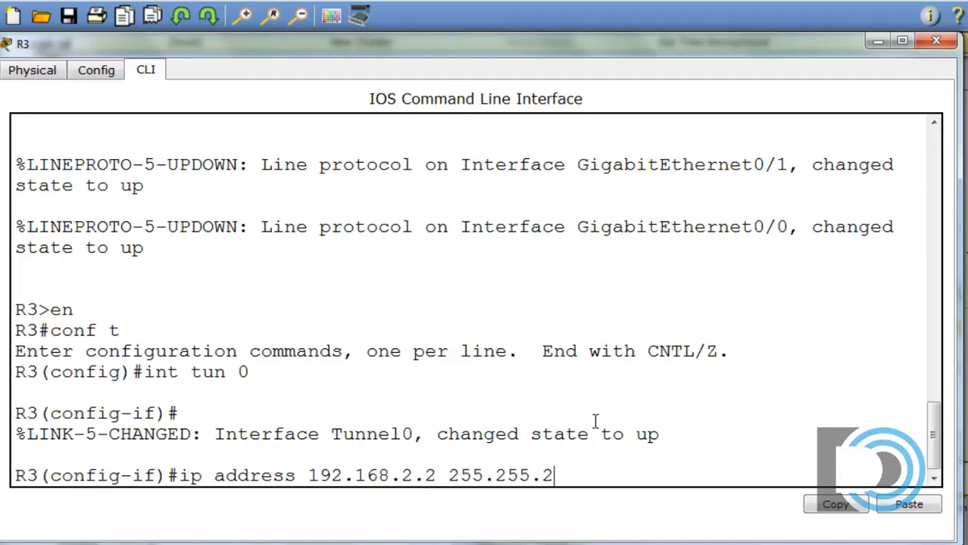
{"action": "type", "text": "55.0"}
{"action": "key", "text": "Return"}
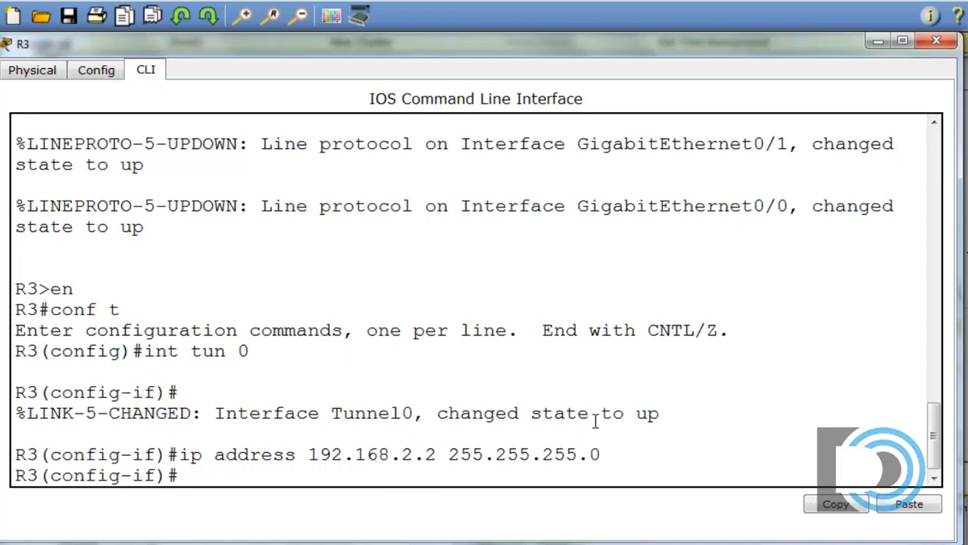
Set R3's Tunnel0 source to interface g0/1.
{"action": "type", "text": "tunnel "}
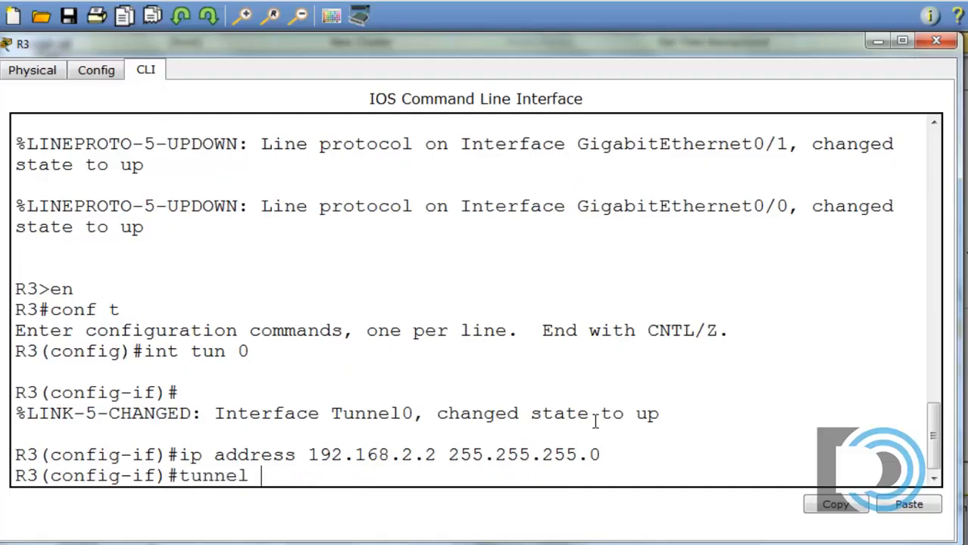
{"action": "type", "text": "source"}
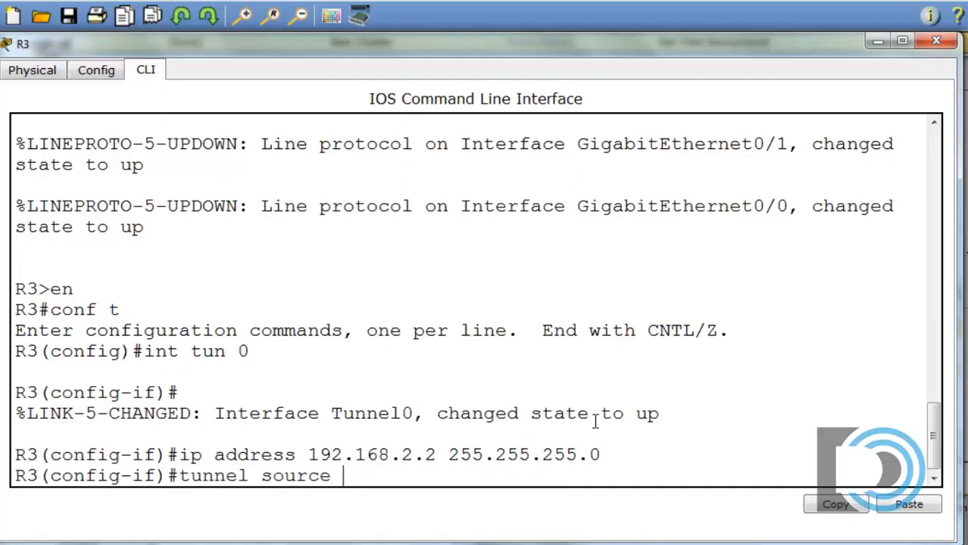
{"action": "type", "text": " g0"}
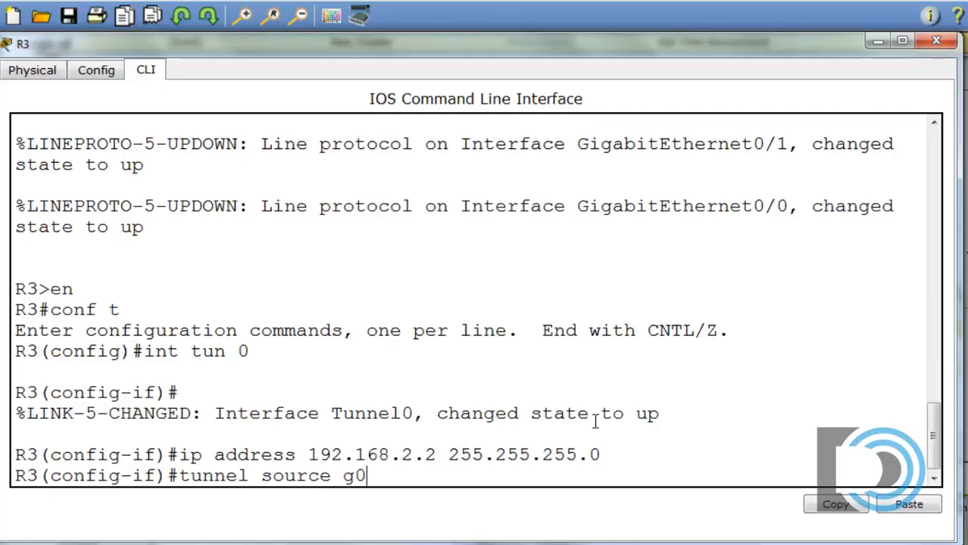
{"action": "type", "text": "/1"}
{"action": "key", "text": "Return"}
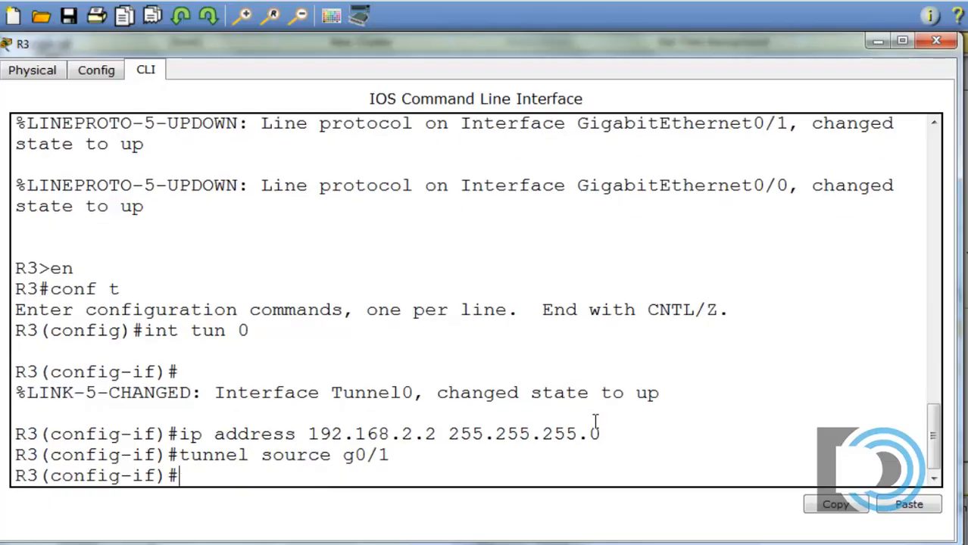
Set R3's Tunnel0 destination to 201.150.200.1 and check the address against the topology.
{"action": "type", "text": "tunnel"}
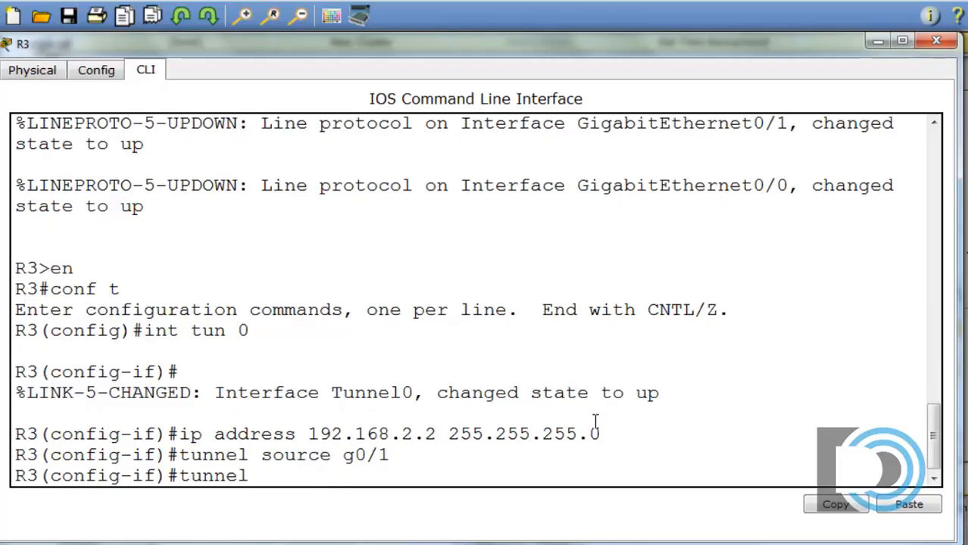
{"action": "type", "text": " destination "}
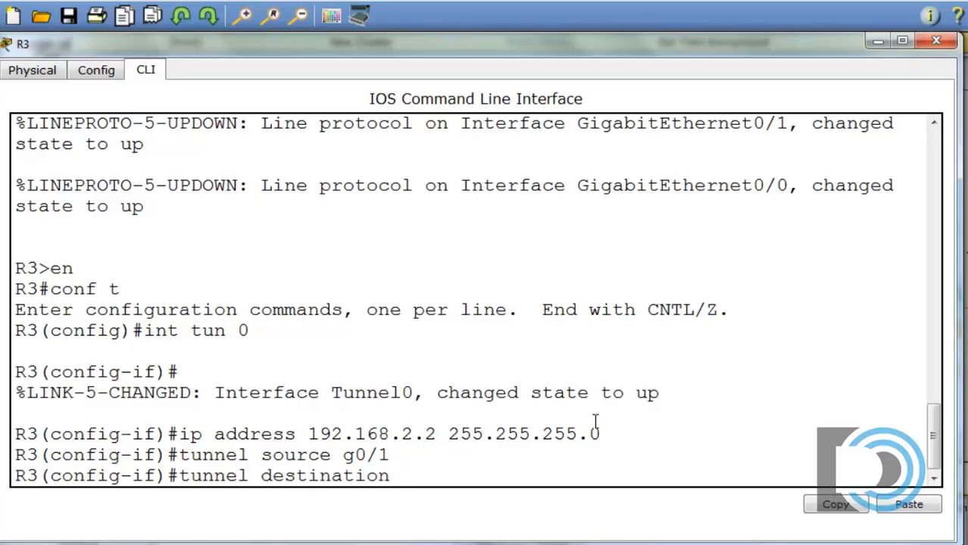
{"action": "type", "text": "201.150.200"}
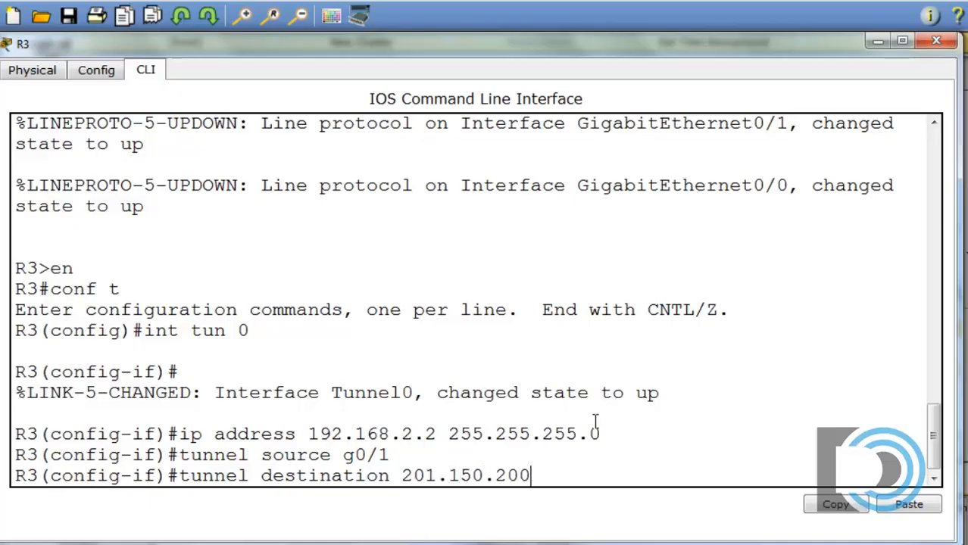
{"action": "type", "text": ".1"}
{"action": "key", "text": "Return"}
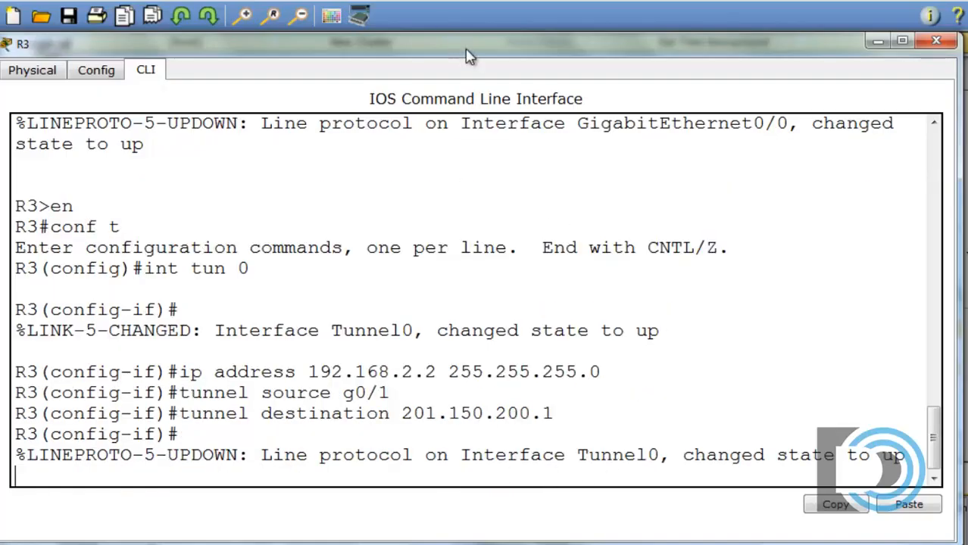
{"action": "left_click_drag", "start_coordinate": [465, 47], "coordinate": [468, 449]}
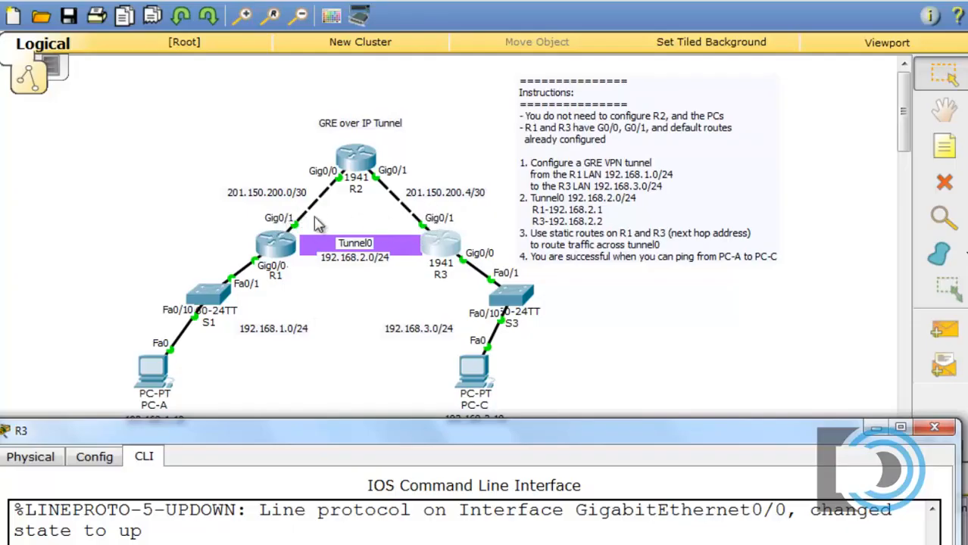
{"action": "left_click_drag", "start_coordinate": [438, 437], "coordinate": [446, 50]}
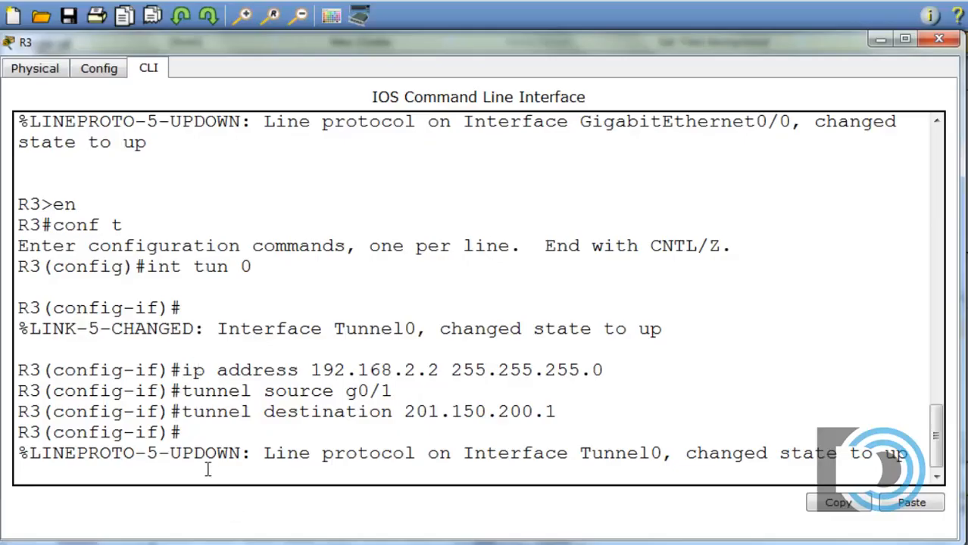
Set R3's Tunnel0 mode to gre ip and exit interface configuration mode.
{"action": "key", "text": "Return"}
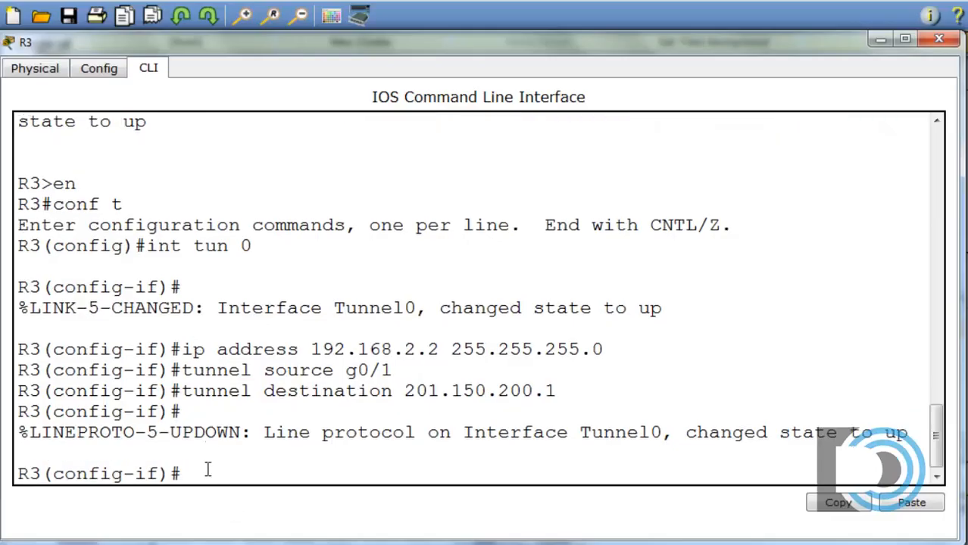
{"action": "type", "text": "tunnel mode gre"}
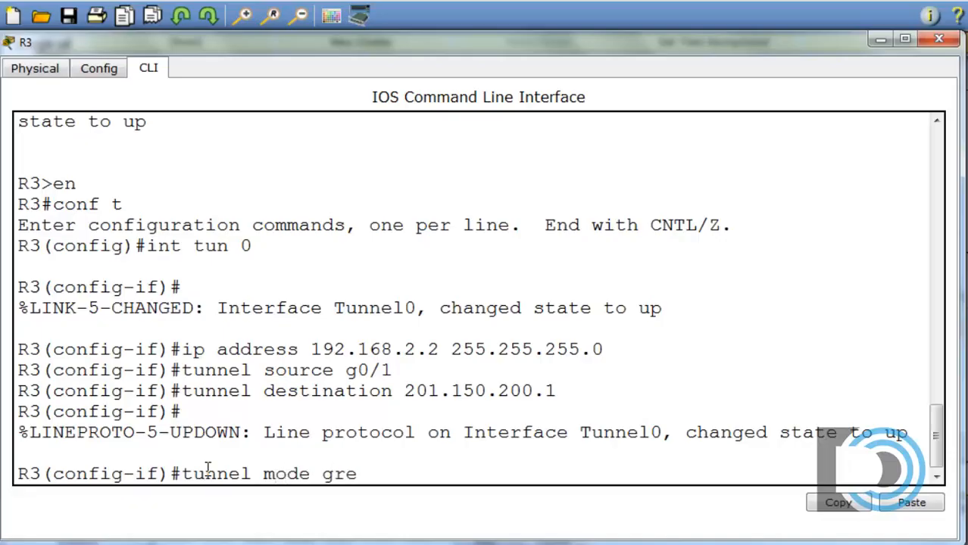
{"action": "type", "text": " ip"}
{"action": "key", "text": "Return"}
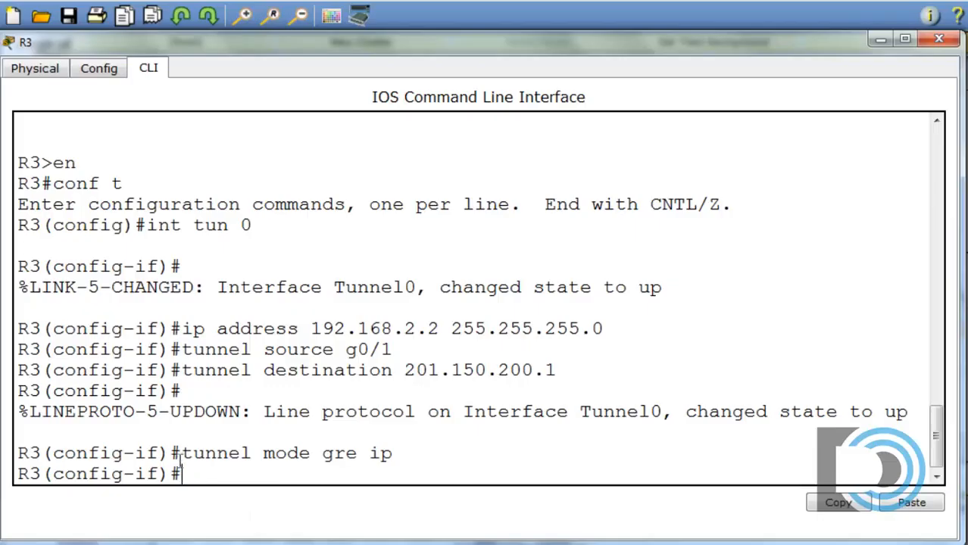
{"action": "left_click_drag", "start_coordinate": [182, 453], "coordinate": [433, 460]}
{"action": "left_click", "coordinate": [426, 474]}
{"action": "type", "text": "exit"}
{"action": "key", "text": "Return"}
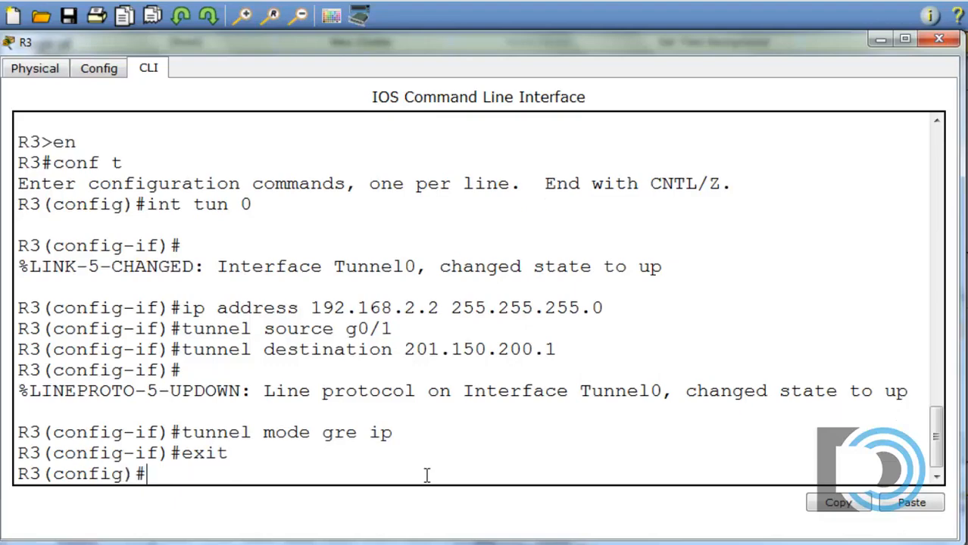
Add a static route on R3 to 192.168.1.0 with mask 255.255.255.0 via next hop 192.168.2.1.
{"action": "type", "text": "ipr"}
{"action": "key", "text": "BackSpace"}
{"action": "type", "text": "route"}
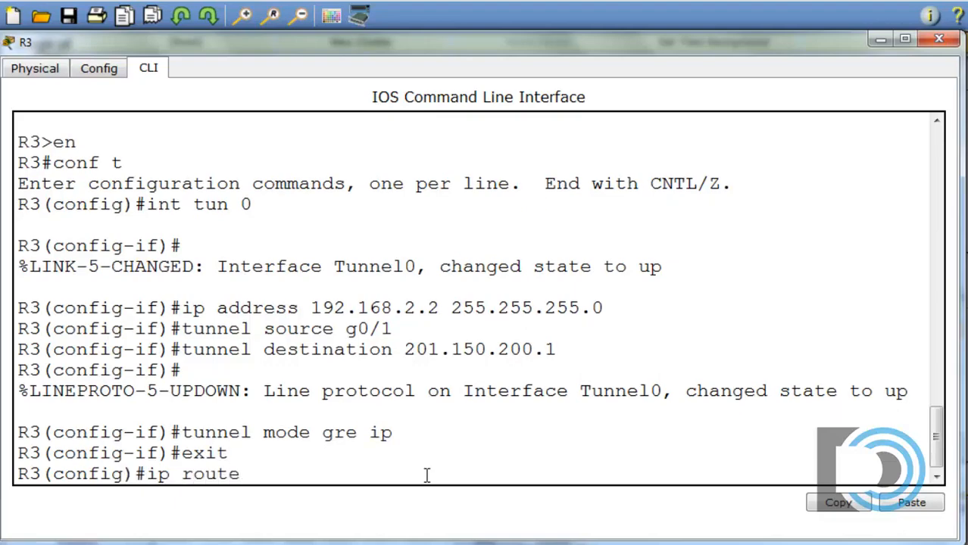
{"action": "type", "text": " 192.168.1."}
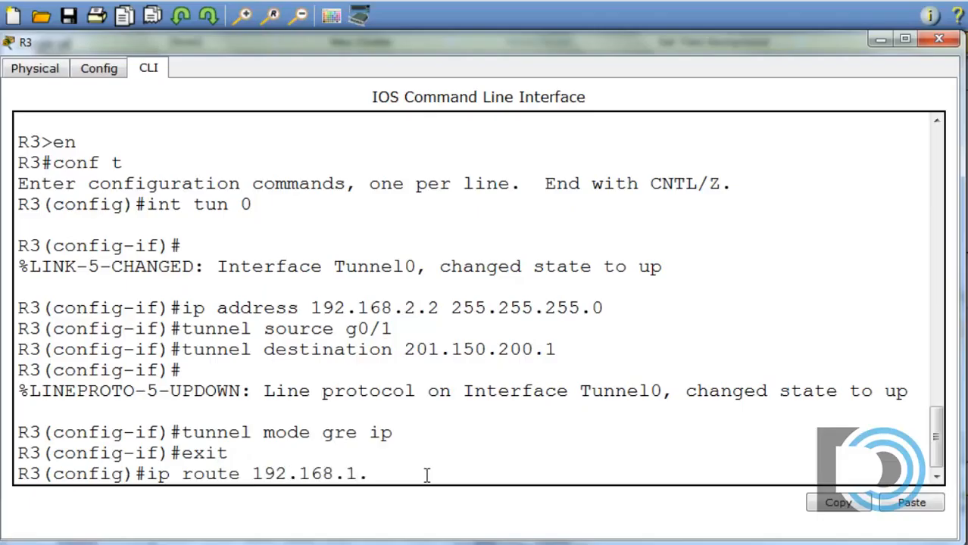
{"action": "type", "text": "0 255.255.25"}
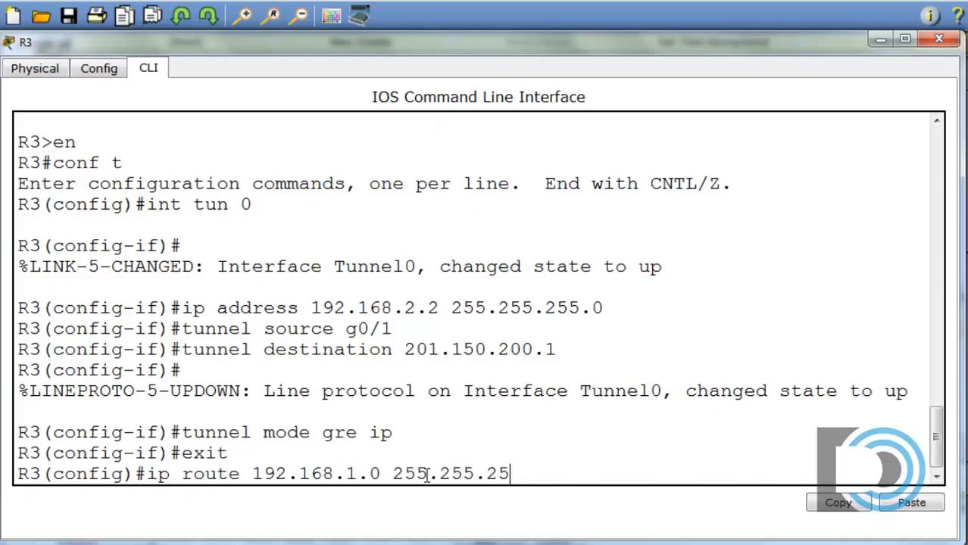
{"action": "type", "text": "5.0"}
{"action": "type", "text": " 192.168"}
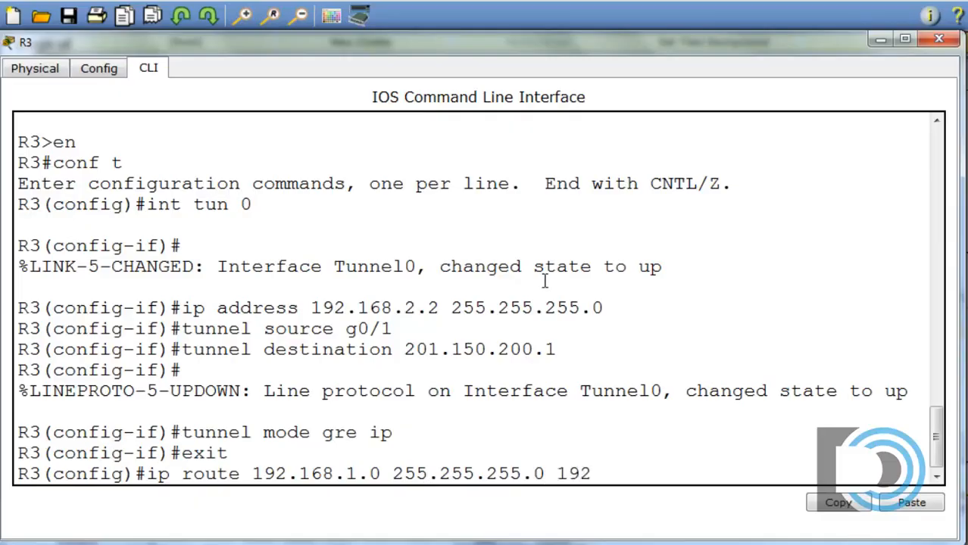
{"action": "type", "text": ".2.1"}
{"action": "key", "text": "Return"}
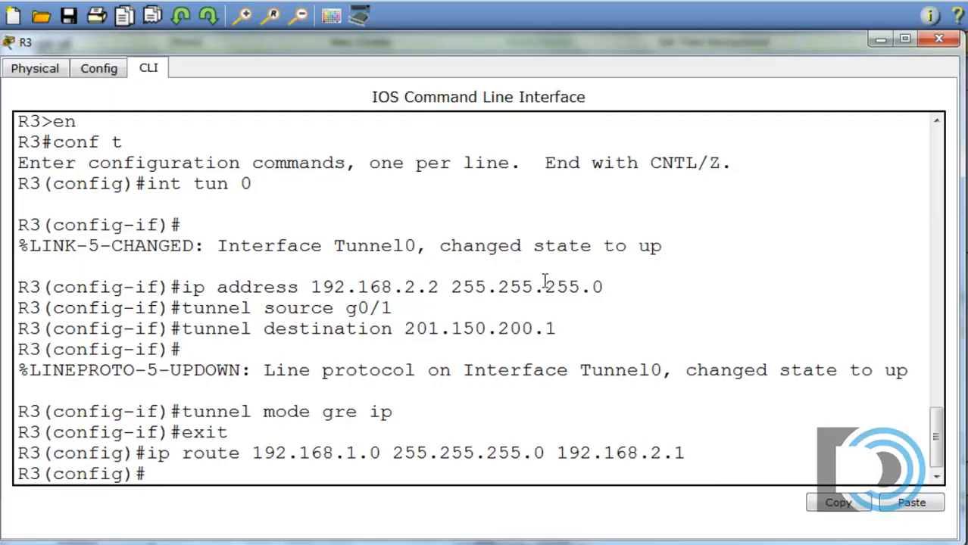
Check the topology, leave configuration mode on R3 and display its IP routing table.
{"action": "left_click", "coordinate": [878, 38]}
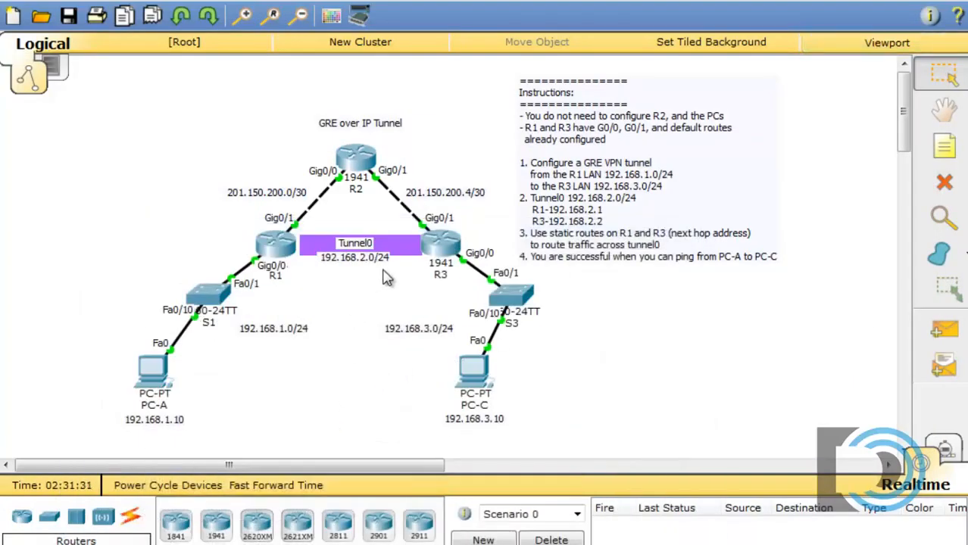
{"action": "left_click", "coordinate": [428, 254]}
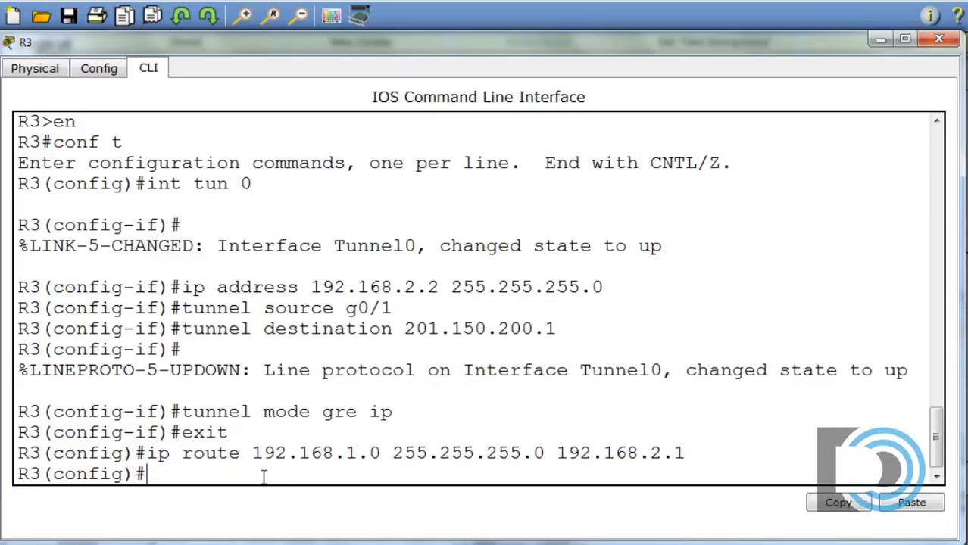
{"action": "key", "text": "Return"}
{"action": "key", "text": "ctrl+z"}
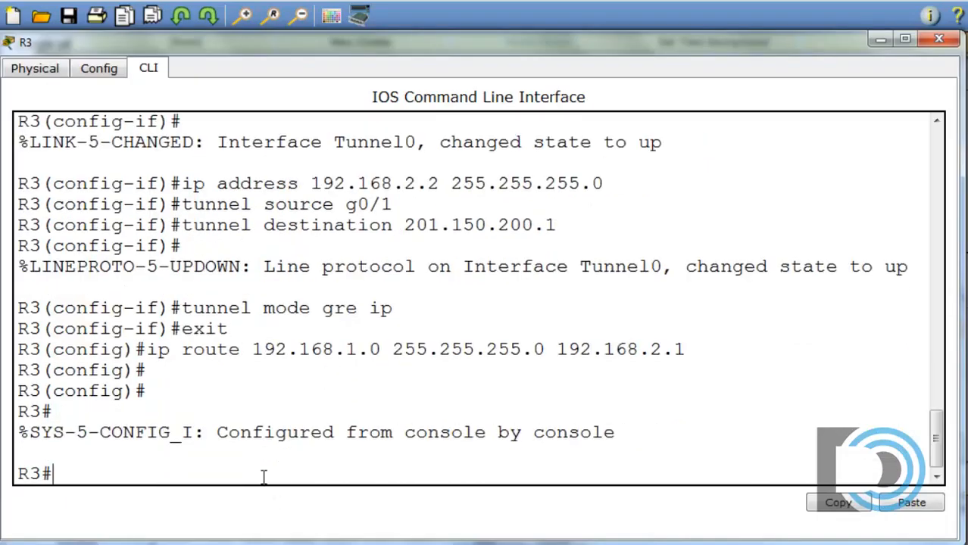
{"action": "type", "text": "show ip route"}
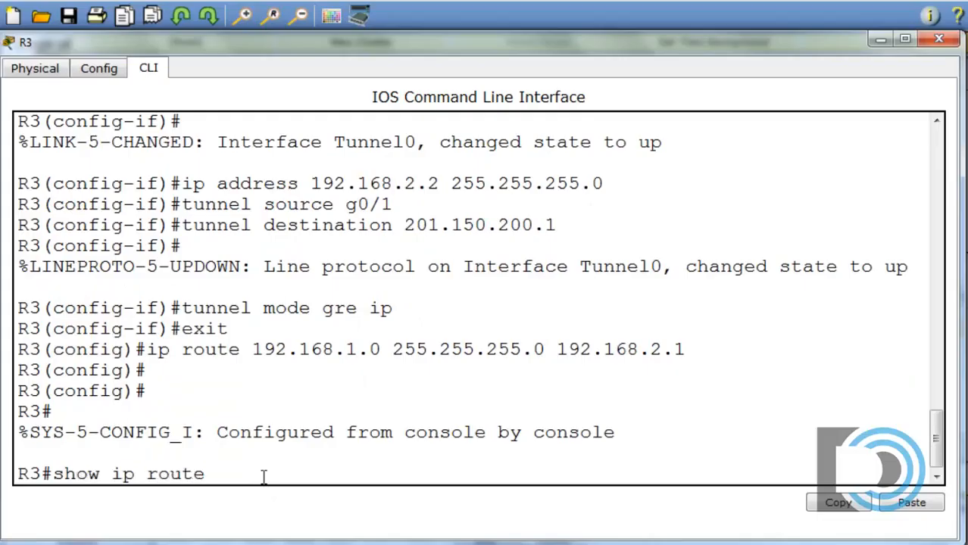
{"action": "key", "text": "Return"}
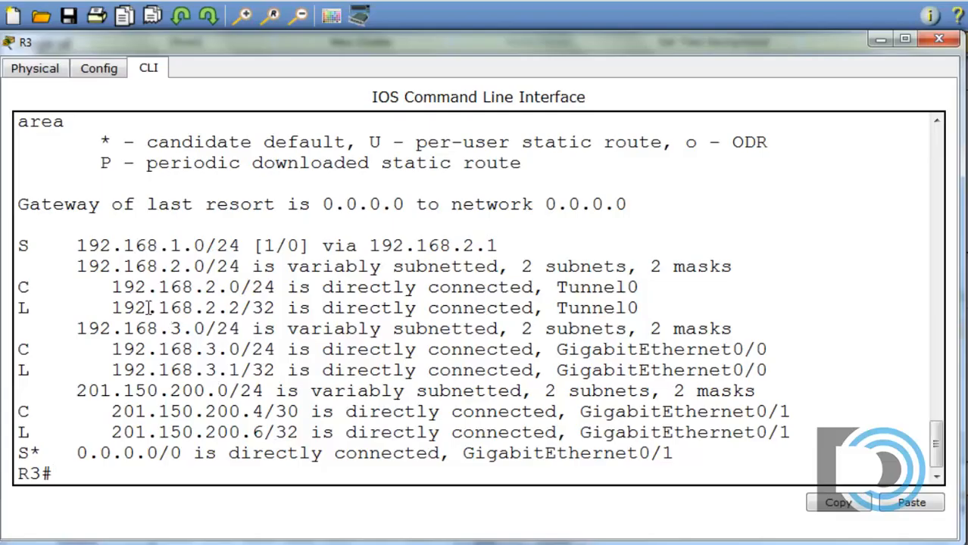
Examine R3's routing table entries for Tunnel0, the 192.168.3.0 LAN and the 201.150.200.0 network, and minimize the R3 window.
{"action": "left_click_drag", "start_coordinate": [22, 285], "coordinate": [91, 286]}
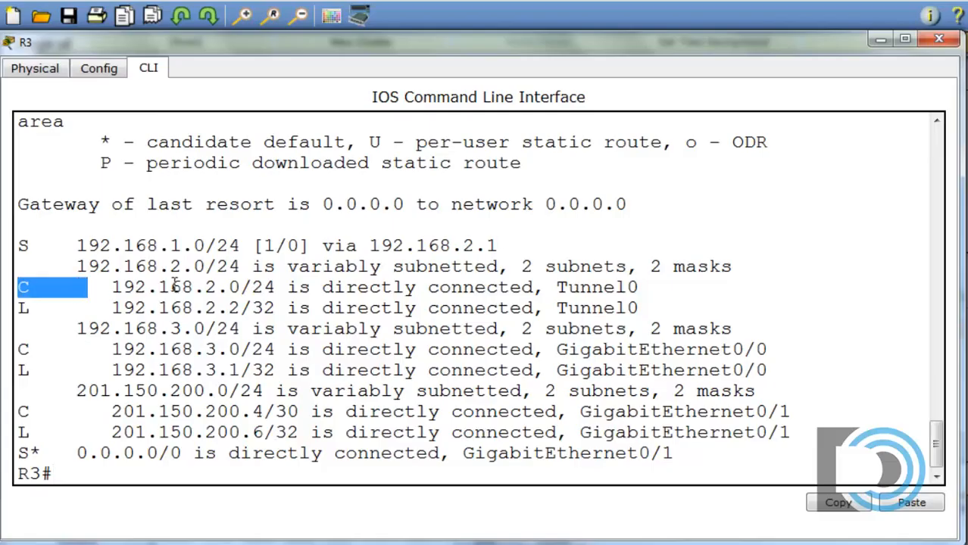
{"action": "left_click_drag", "start_coordinate": [171, 286], "coordinate": [250, 286]}
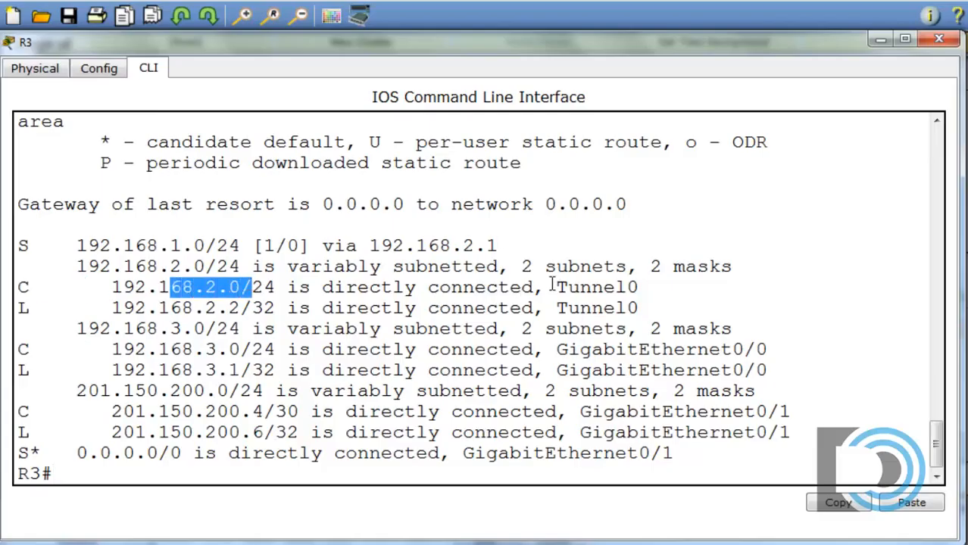
{"action": "left_click_drag", "start_coordinate": [545, 287], "coordinate": [557, 287]}
{"action": "left_click_drag", "start_coordinate": [619, 287], "coordinate": [654, 294]}
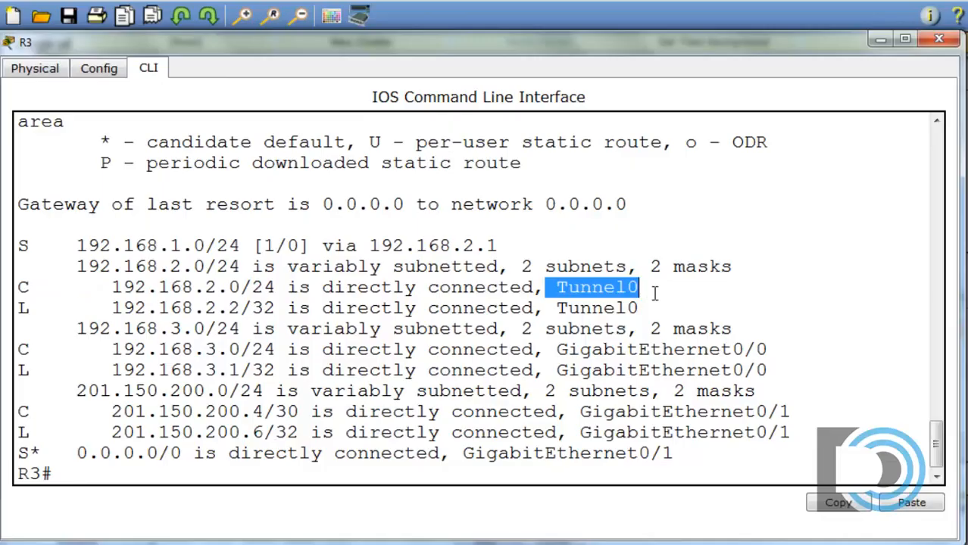
{"action": "left_click_drag", "start_coordinate": [173, 349], "coordinate": [252, 370]}
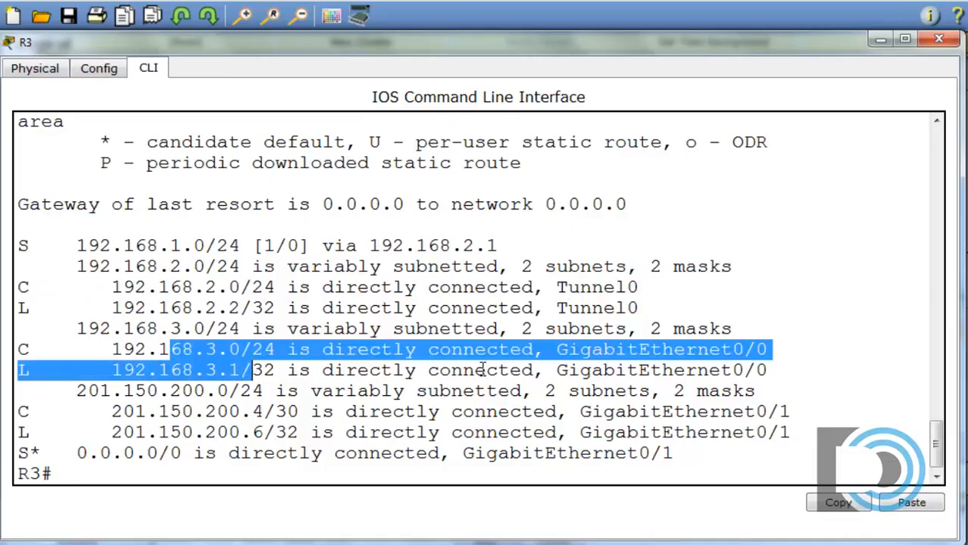
{"action": "left_click", "coordinate": [746, 369]}
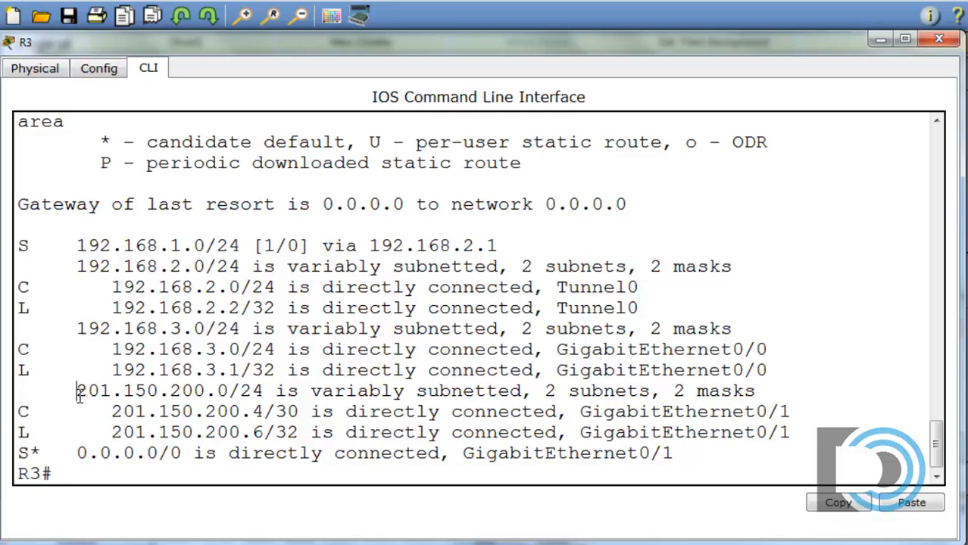
{"action": "left_click_drag", "start_coordinate": [78, 395], "coordinate": [244, 401]}
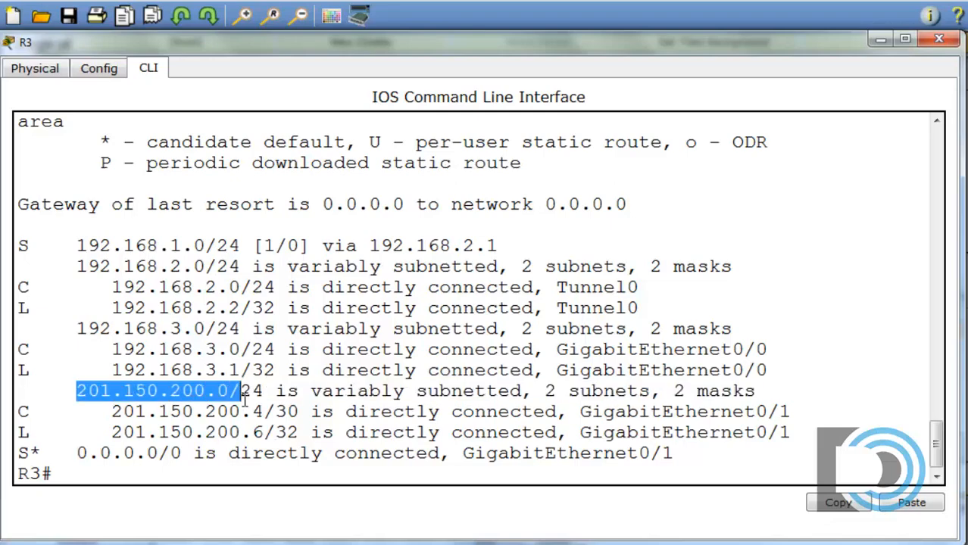
{"action": "left_click", "coordinate": [253, 429]}
{"action": "left_click_drag", "start_coordinate": [254, 412], "coordinate": [265, 411]}
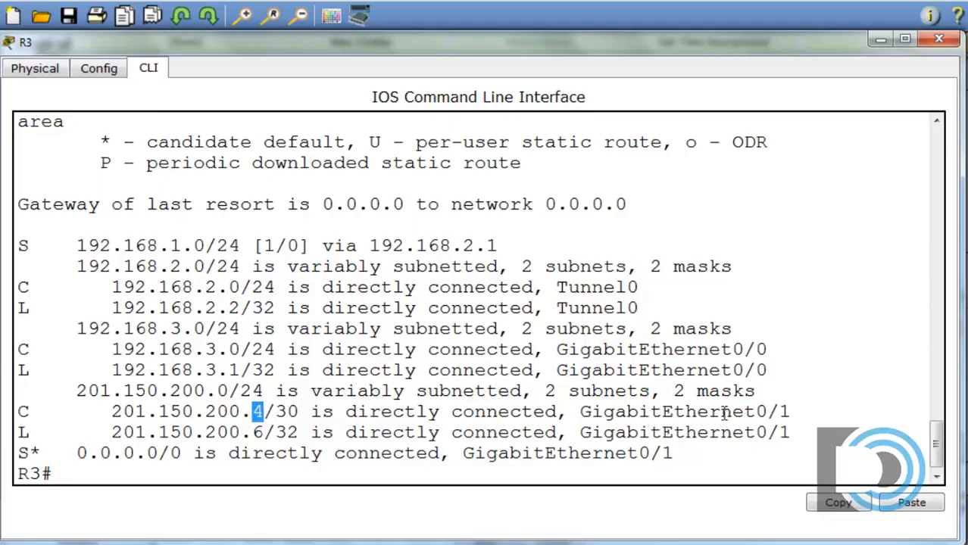
{"action": "left_click_drag", "start_coordinate": [720, 411], "coordinate": [799, 411]}
{"action": "left_click", "coordinate": [510, 411]}
{"action": "left_click", "coordinate": [881, 39]}
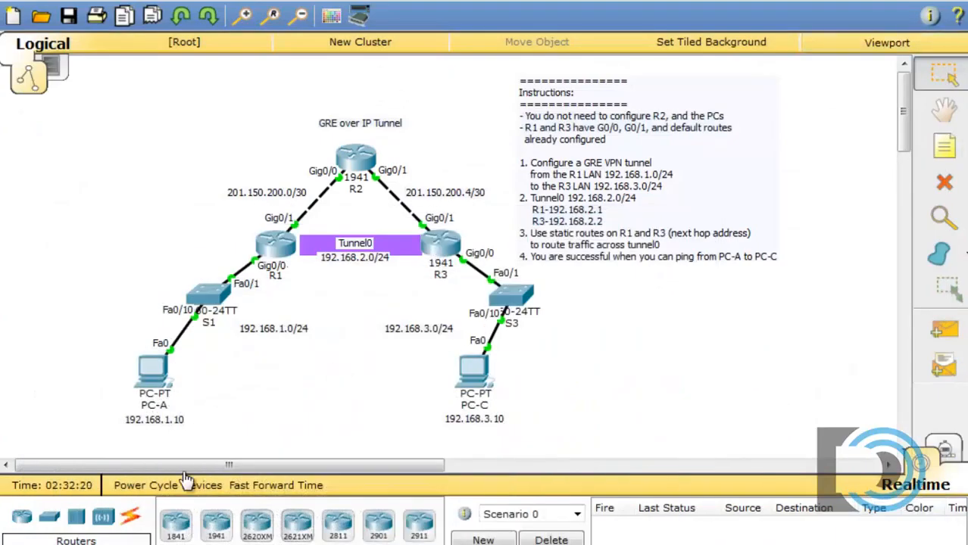
Ping PC-C at 192.168.3.10 from PC-A's command prompt and widen the PC-A window.
{"action": "left_click", "coordinate": [150, 369]}
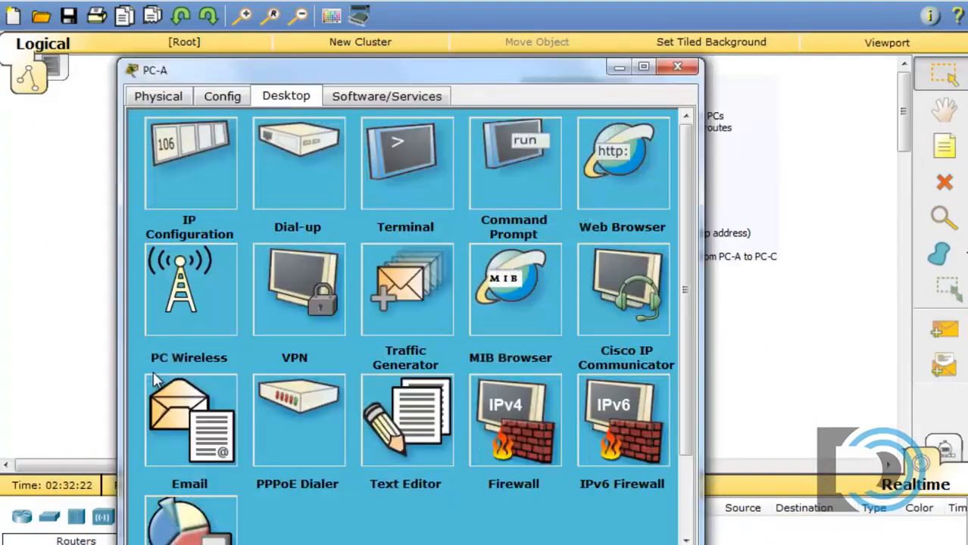
{"action": "left_click", "coordinate": [500, 154]}
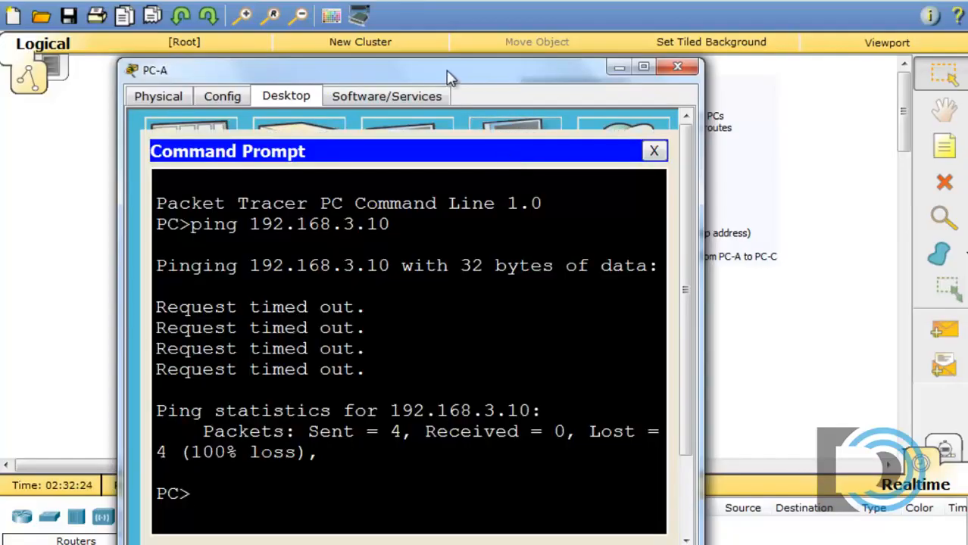
{"action": "left_click_drag", "start_coordinate": [447, 71], "coordinate": [367, 8]}
{"action": "key", "text": "Up"}
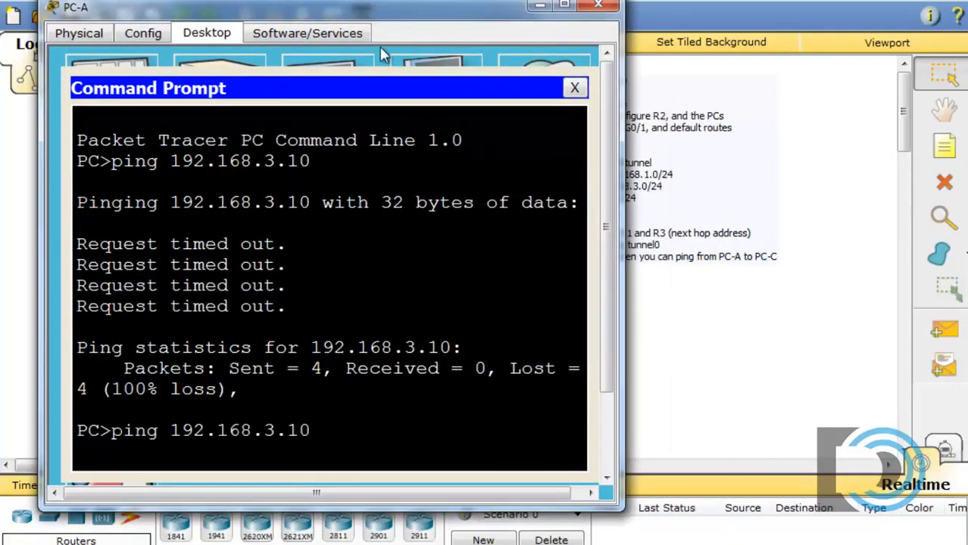
{"action": "key", "text": "Return"}
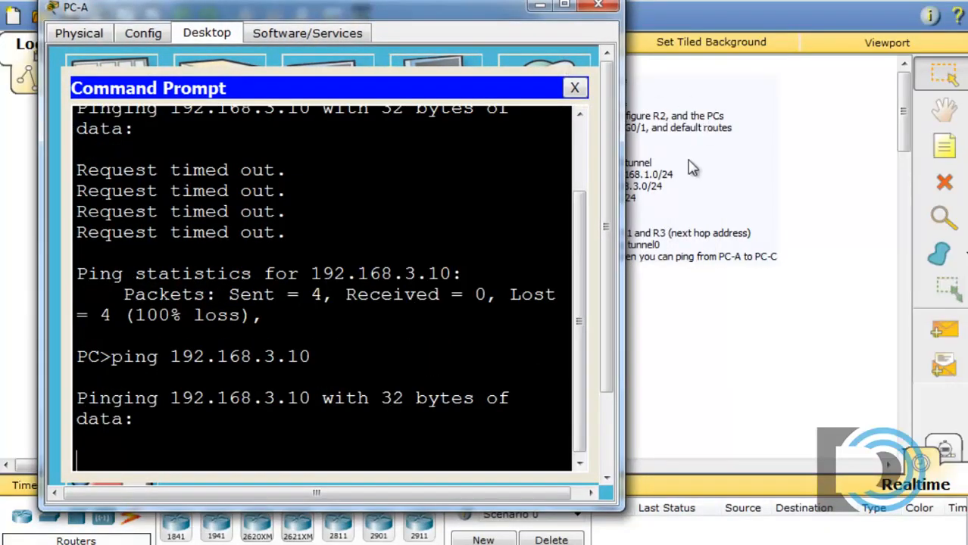
{"action": "left_click_drag", "start_coordinate": [618, 193], "coordinate": [770, 238]}
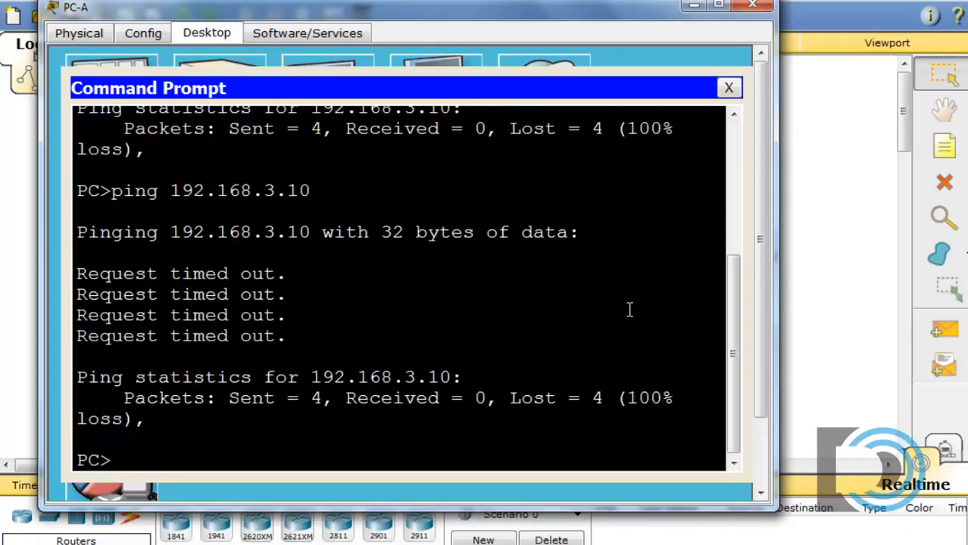
Repeat the ping from PC-A to 192.168.3.10 twice and close the PC-A window.
{"action": "key", "text": "Up"}
{"action": "key", "text": "Return"}
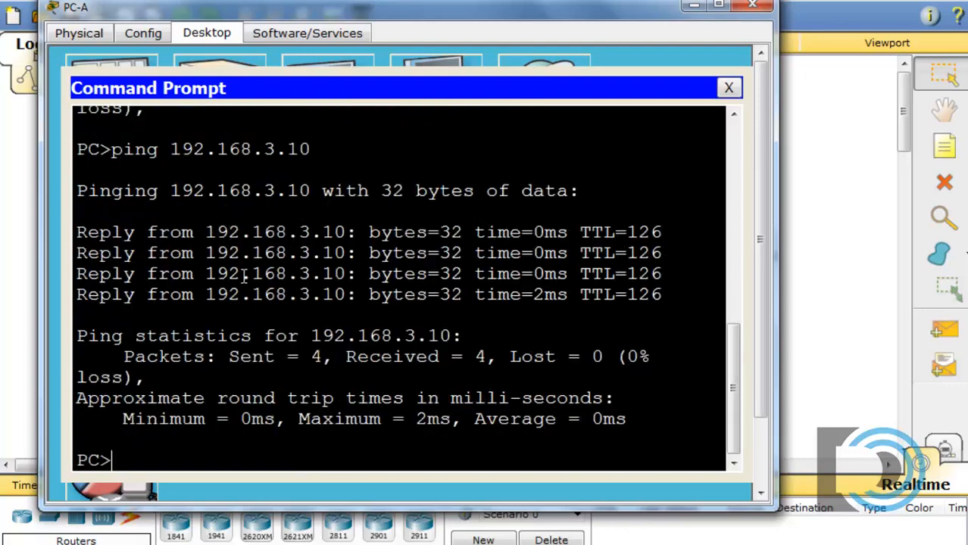
{"action": "key", "text": "Up"}
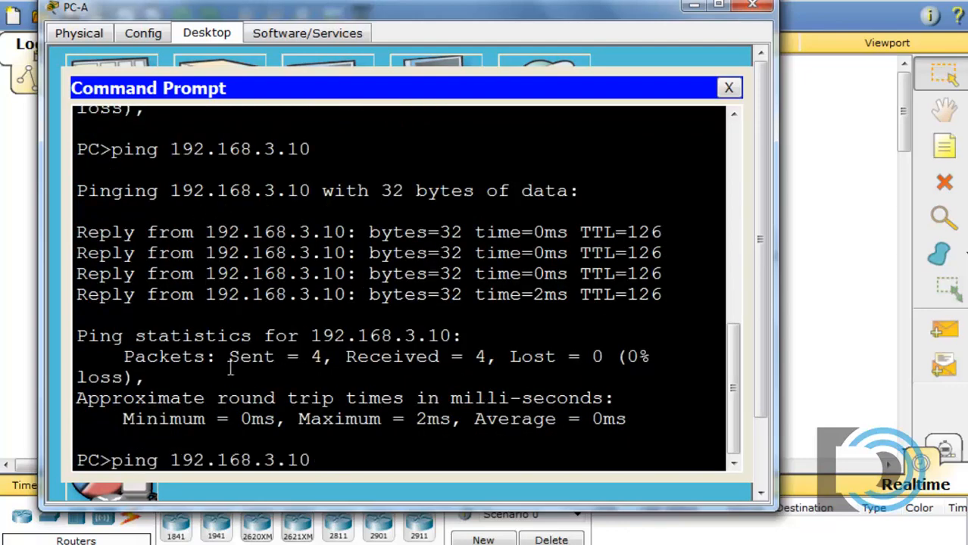
{"action": "key", "text": "Return"}
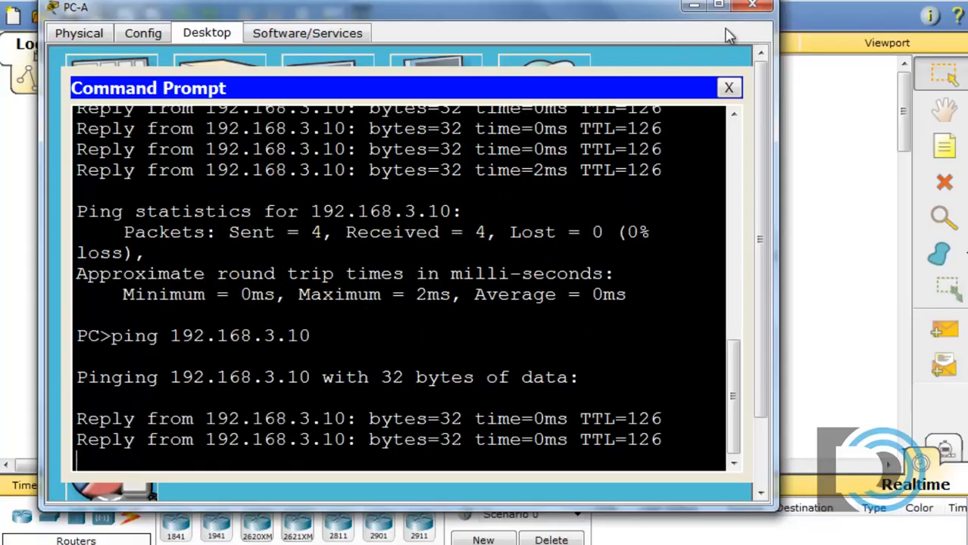
{"action": "left_click", "coordinate": [752, 7]}
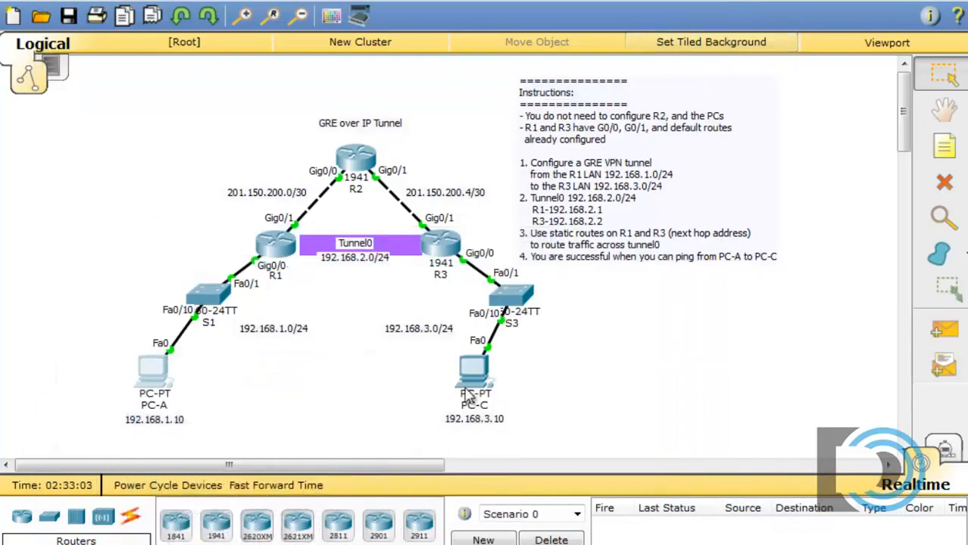
Ping PC-A at 192.168.1.10 from PC-C's command prompt and close the PC-C window.
{"action": "left_click", "coordinate": [470, 386]}
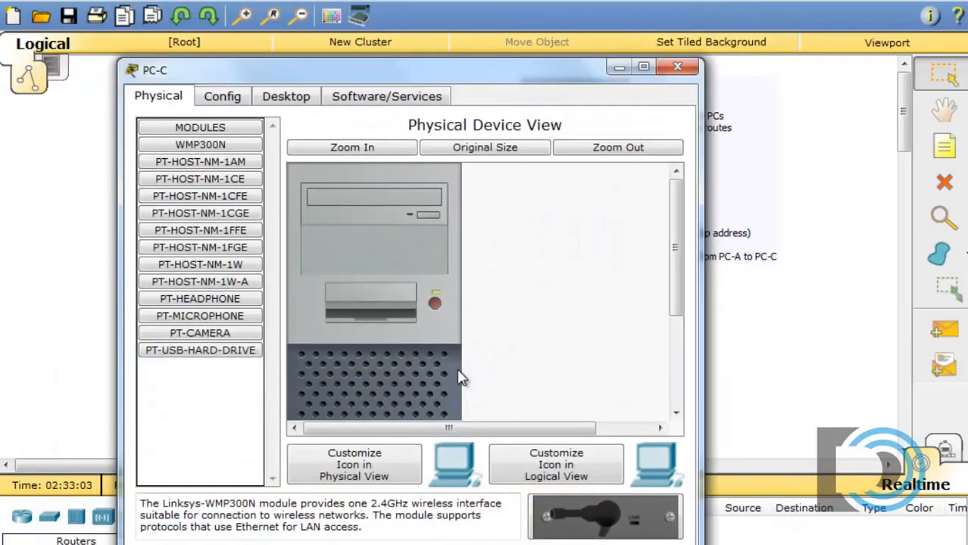
{"action": "left_click", "coordinate": [291, 103]}
{"action": "left_click_drag", "start_coordinate": [321, 71], "coordinate": [224, 27]}
{"action": "left_click", "coordinate": [414, 156]}
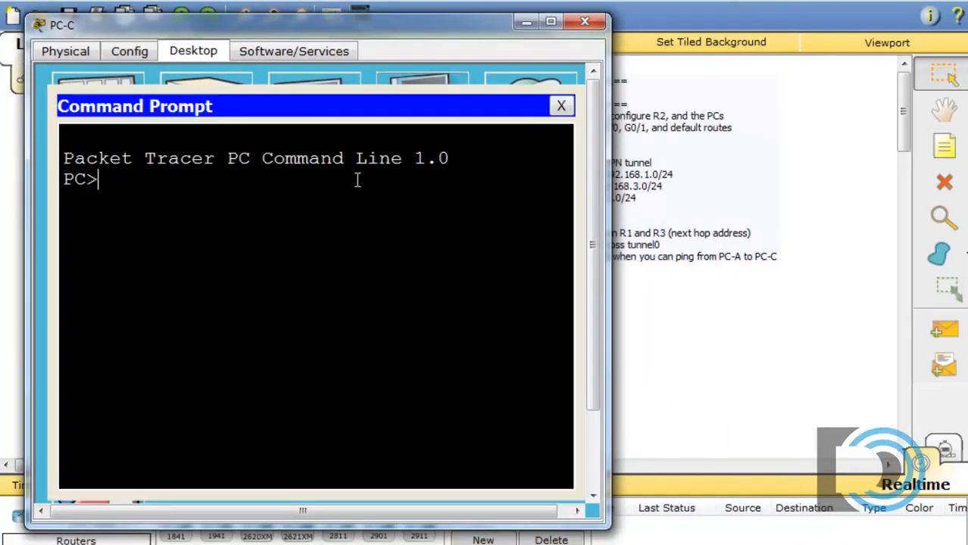
{"action": "type", "text": "ping"}
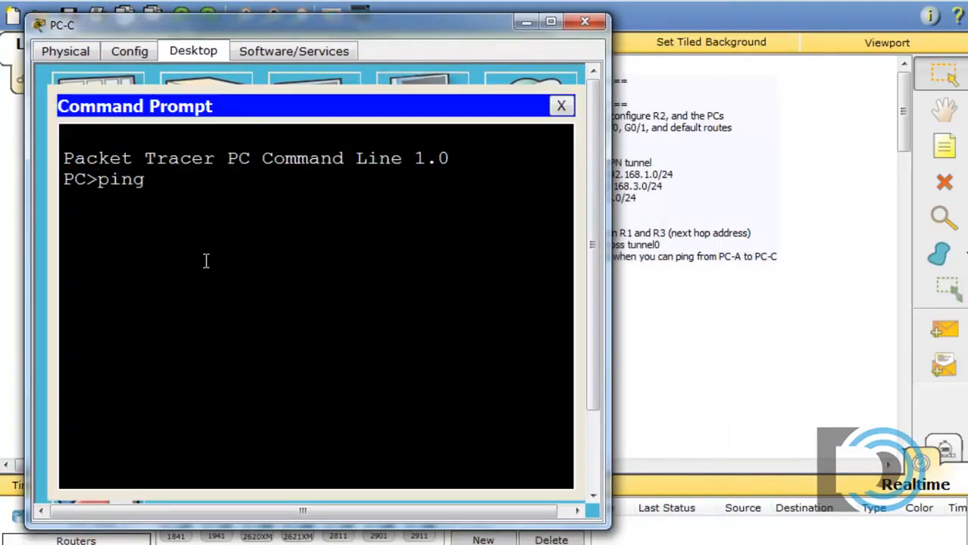
{"action": "type", "text": " 192.16"}
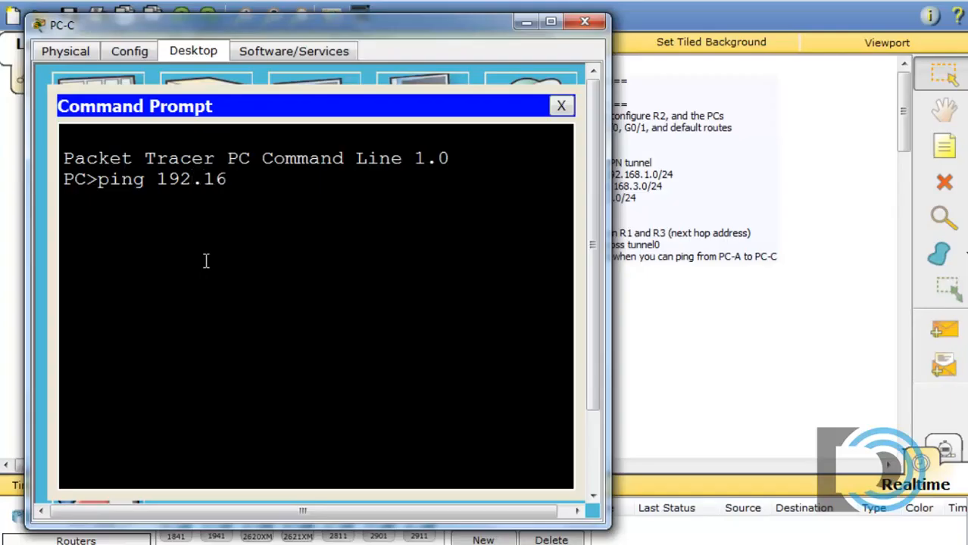
{"action": "type", "text": "8"}
{"action": "type", "text": ".1.0"}
{"action": "type", "text": "10"}
{"action": "key", "text": "Return"}
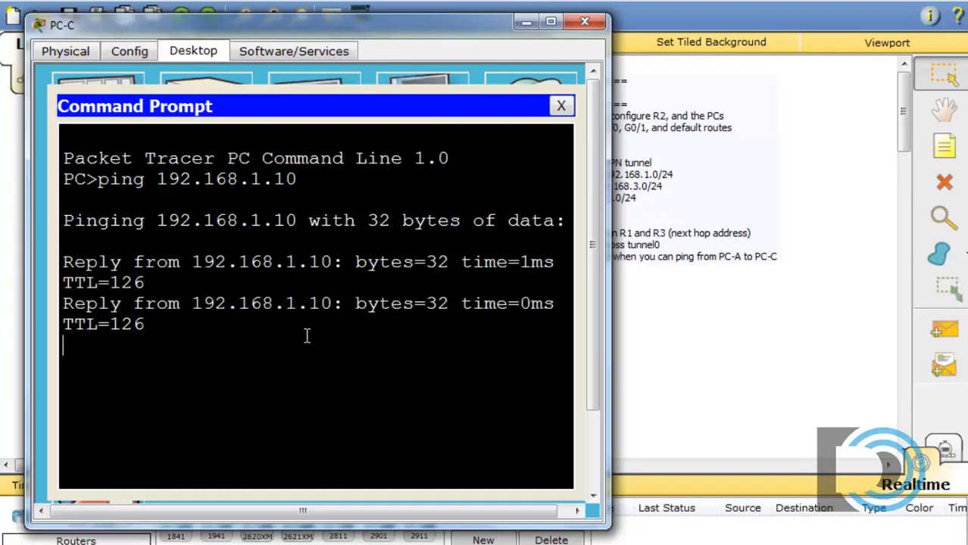
{"action": "left_click", "coordinate": [561, 105]}
{"action": "left_click", "coordinate": [588, 24]}
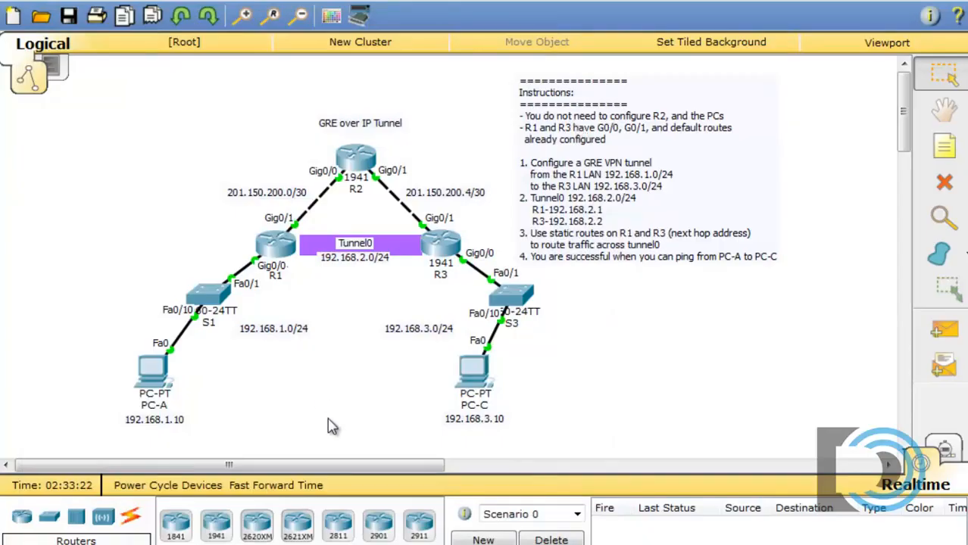
Switch to Simulation mode and limit the event list filters to ICMP only.
{"action": "left_click", "coordinate": [947, 450]}
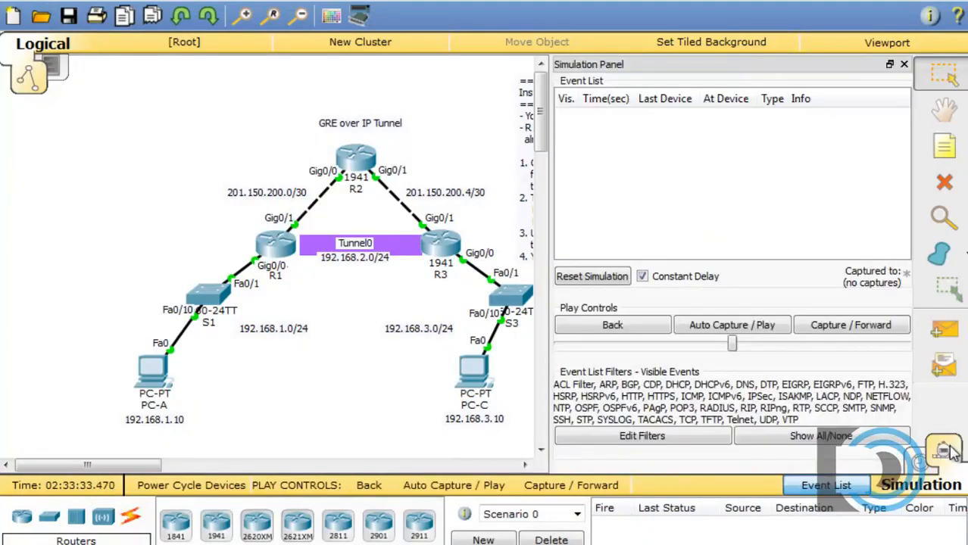
{"action": "left_click", "coordinate": [801, 437]}
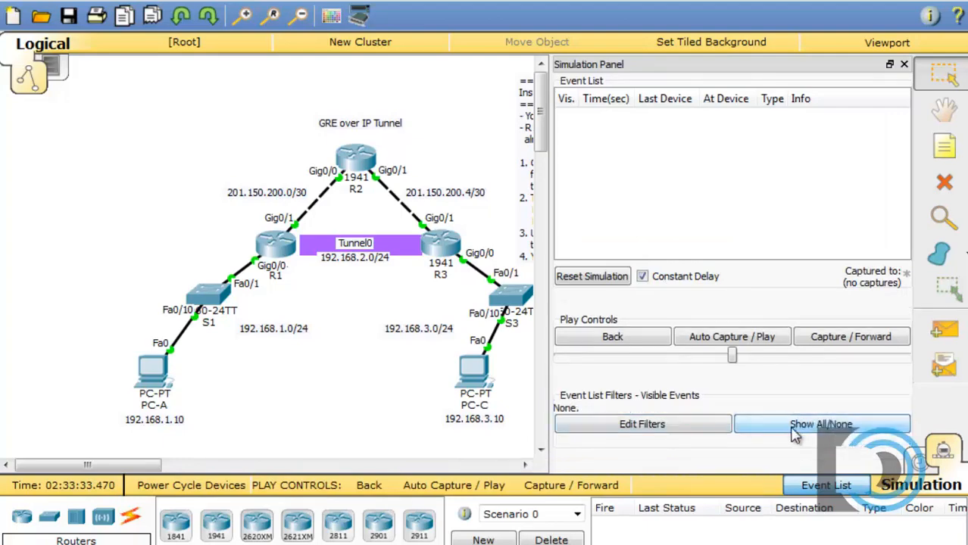
{"action": "left_click", "coordinate": [647, 428]}
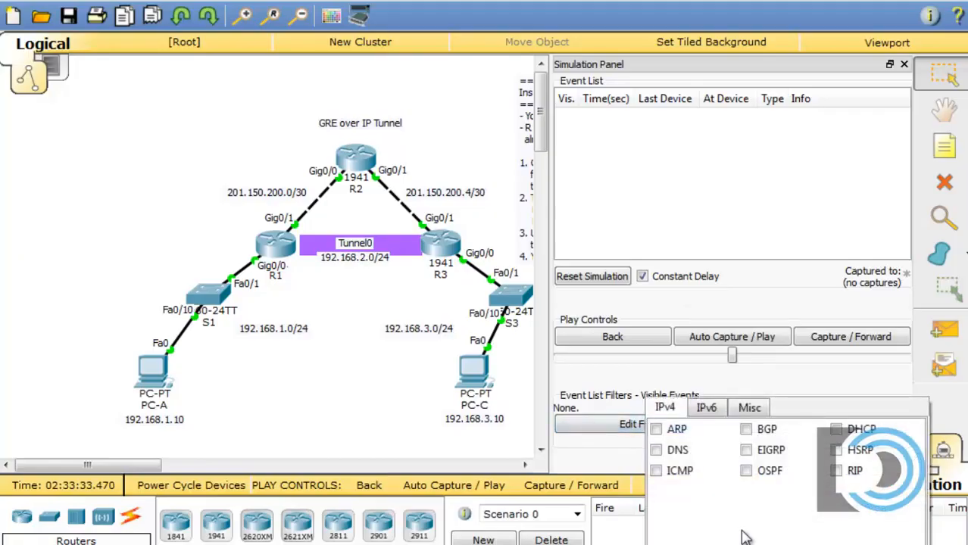
{"action": "left_click", "coordinate": [655, 471]}
{"action": "left_click", "coordinate": [750, 408]}
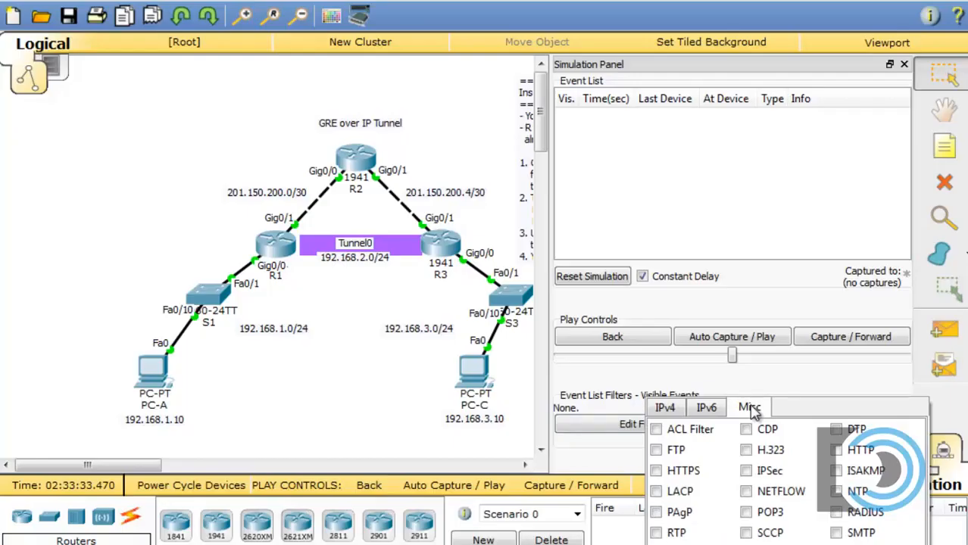
{"action": "left_click", "coordinate": [664, 408]}
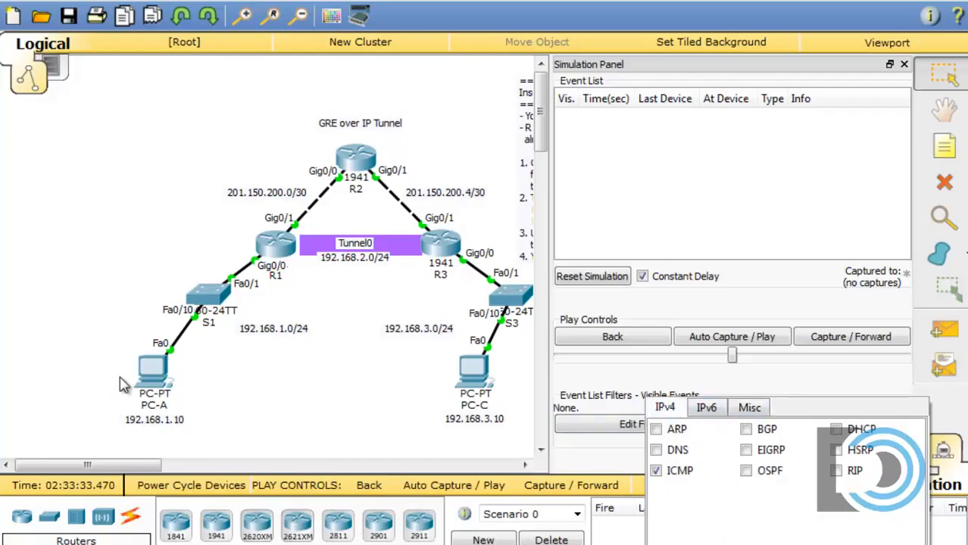
Repeat the ping to 192.168.3.10 from PC-A's command prompt and move the PC-A window clear of the topology.
{"action": "left_click", "coordinate": [153, 371]}
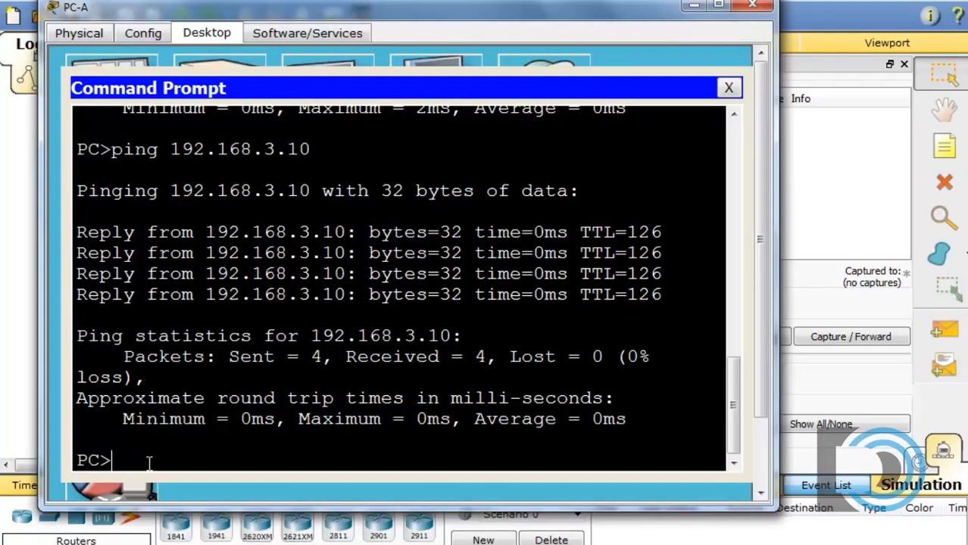
{"action": "key", "text": "Up"}
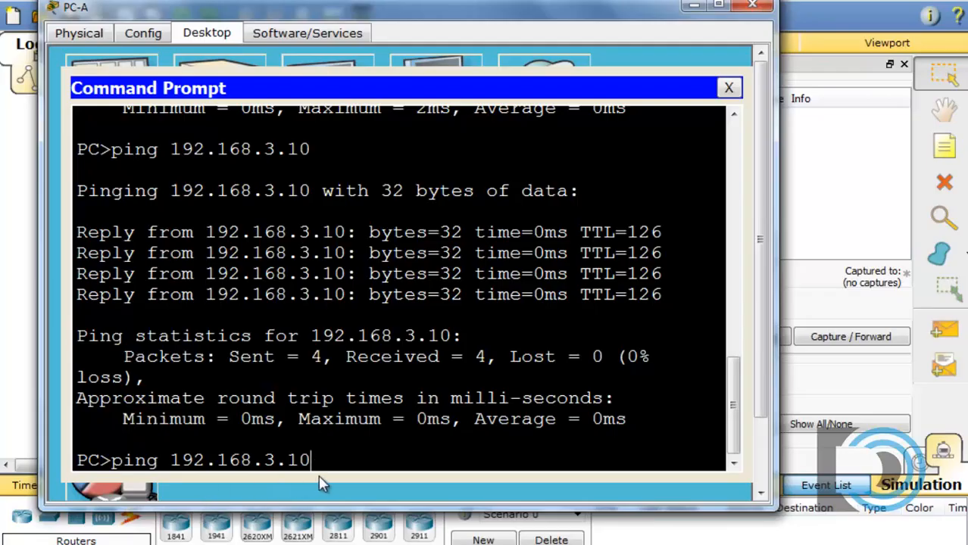
{"action": "key", "text": "Return"}
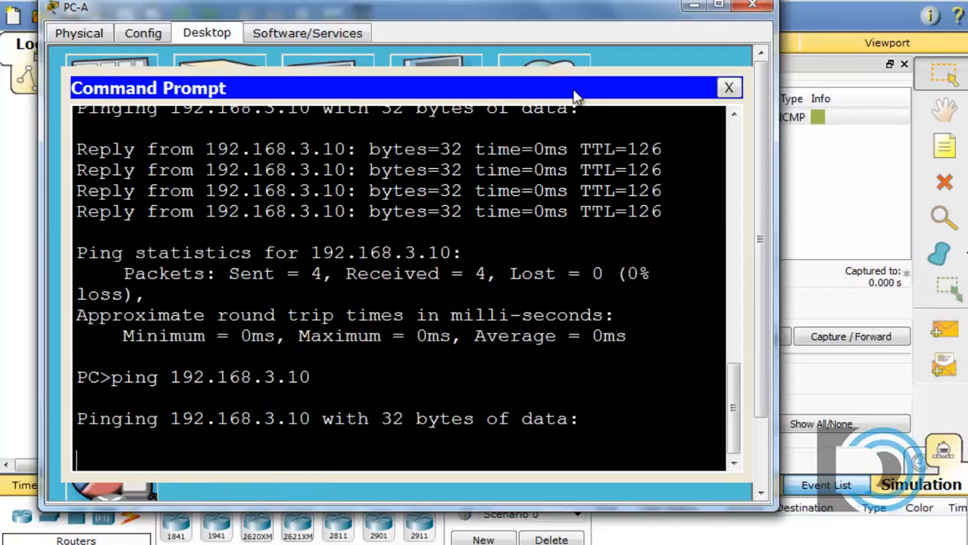
{"action": "left_click_drag", "start_coordinate": [622, 9], "coordinate": [529, 544]}
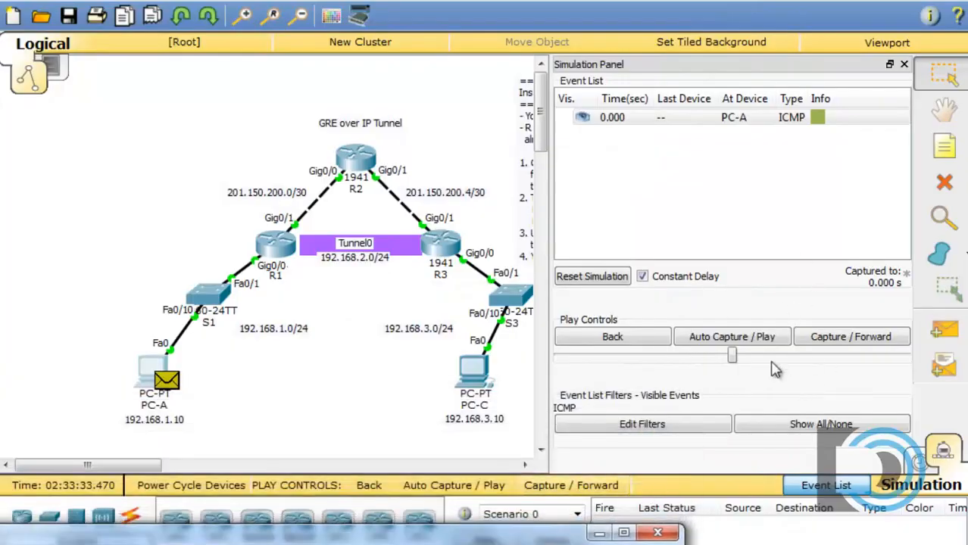
Advance the simulation event by event until the ICMP packet from PC-A arrives at R2.
{"action": "left_click", "coordinate": [738, 343]}
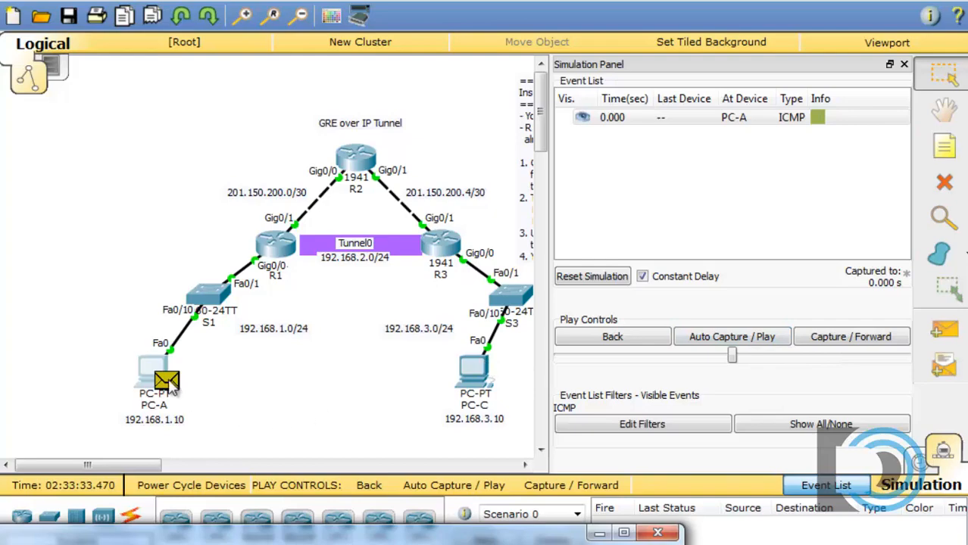
{"action": "left_click", "coordinate": [850, 343]}
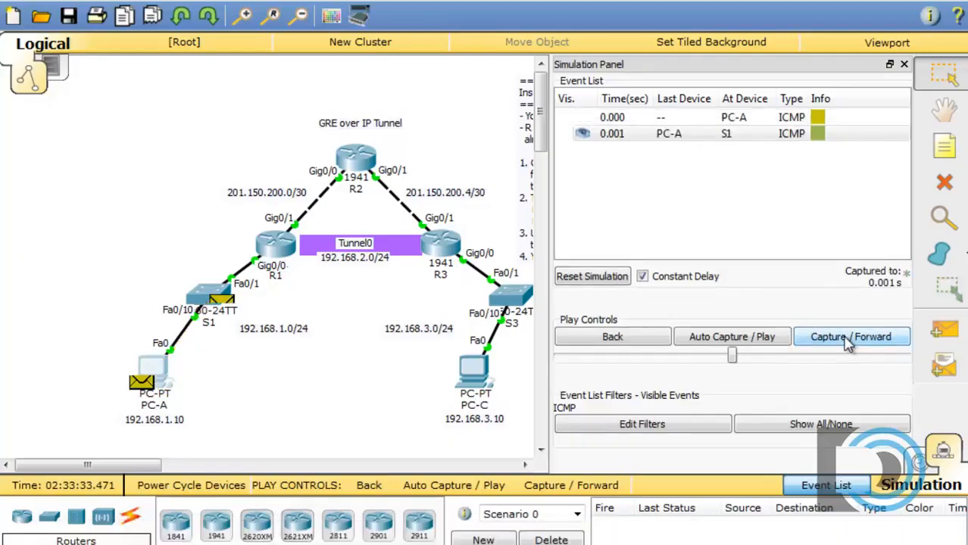
{"action": "left_click", "coordinate": [849, 342]}
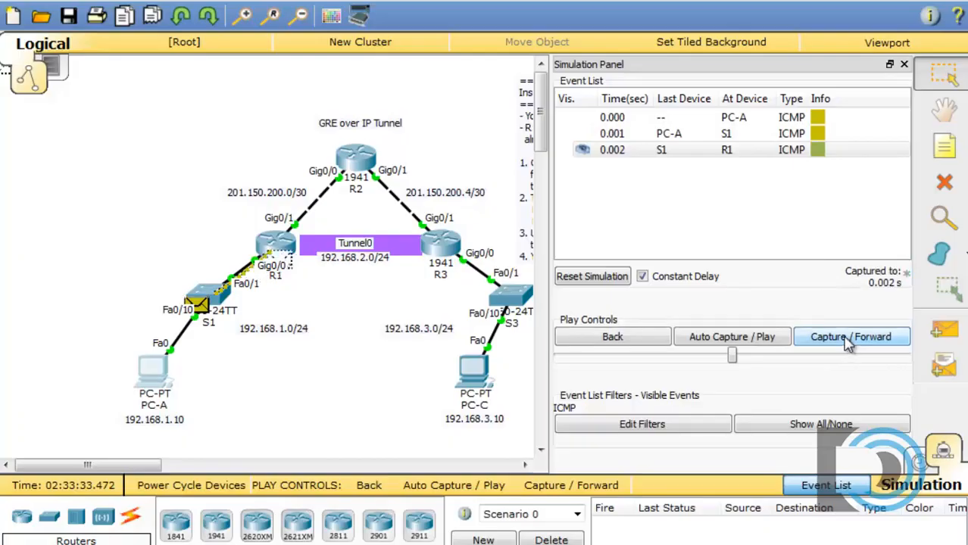
{"action": "left_click", "coordinate": [849, 342]}
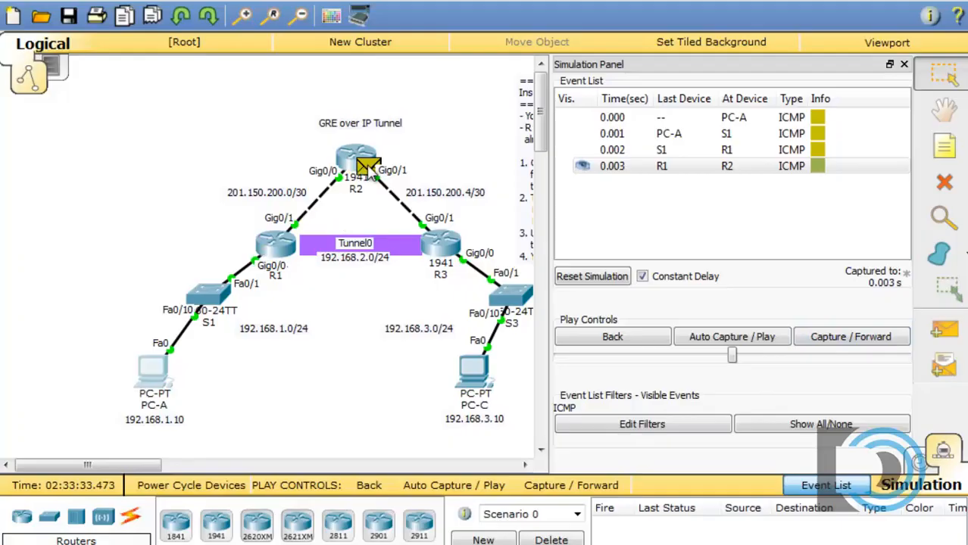
Open the PDU information for the packet at R2 and widen its window to read the OSI model layers.
{"action": "left_click", "coordinate": [368, 169]}
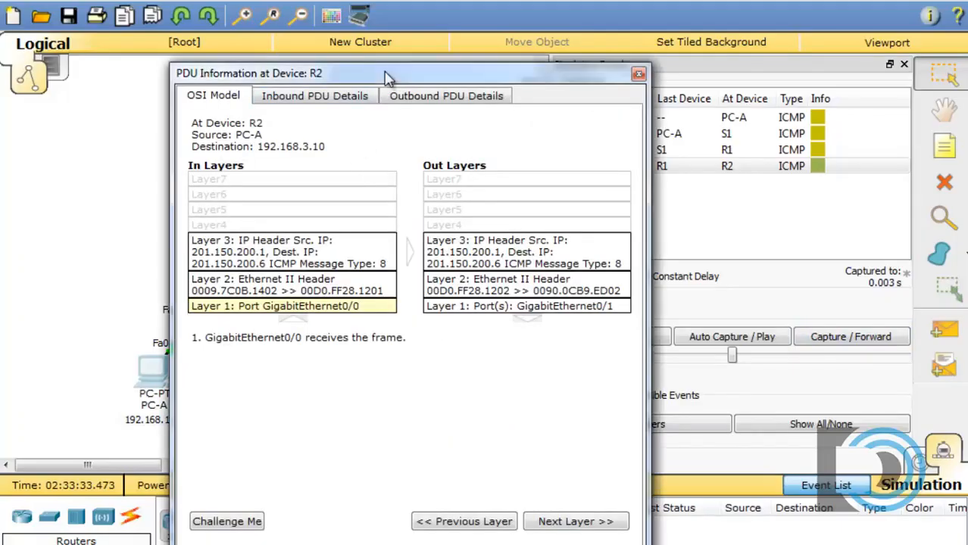
{"action": "left_click_drag", "start_coordinate": [388, 80], "coordinate": [271, 48]}
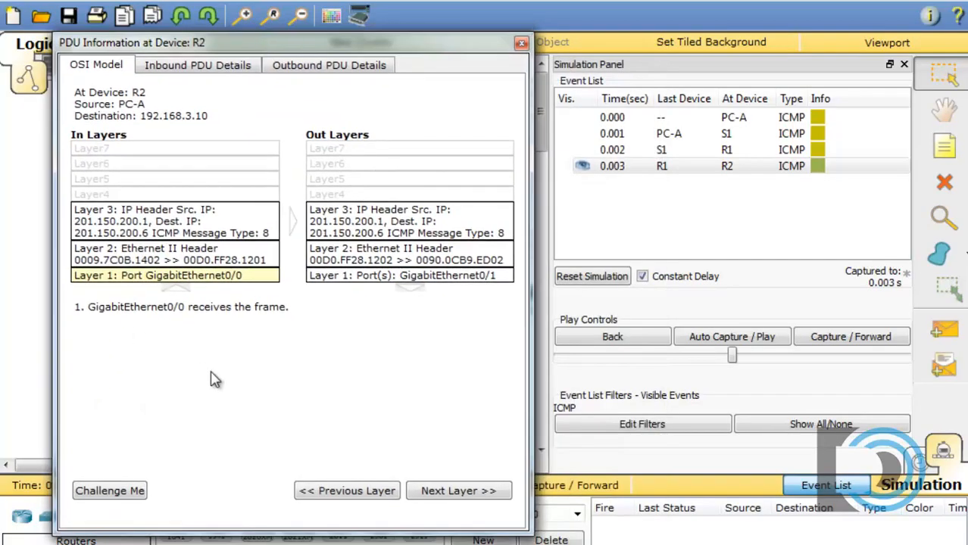
{"action": "left_click_drag", "start_coordinate": [525, 339], "coordinate": [734, 337]}
{"action": "left_click_drag", "start_coordinate": [738, 279], "coordinate": [612, 277]}
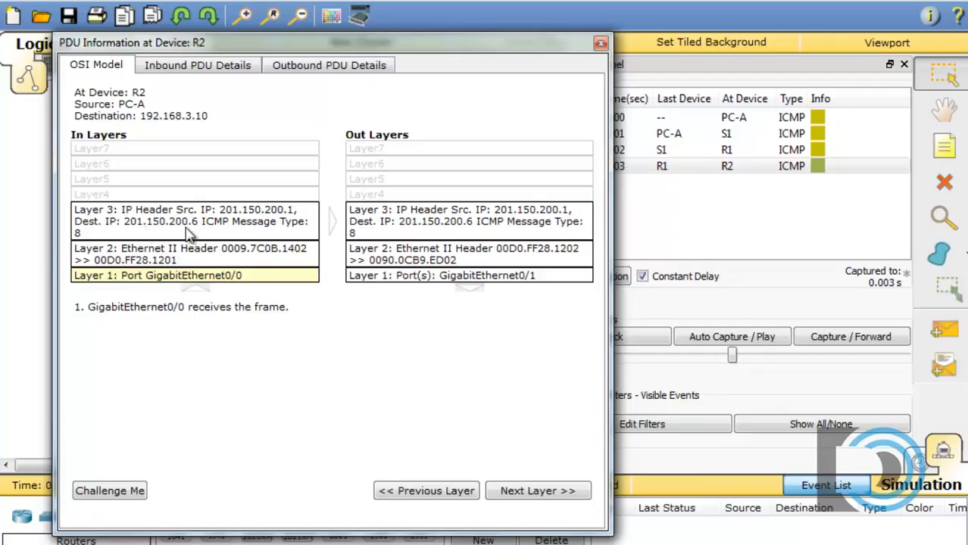
Examine the inbound PDU's outer IP, GRE and inner IP headers at R2, then close the PDU information.
{"action": "left_click", "coordinate": [179, 70]}
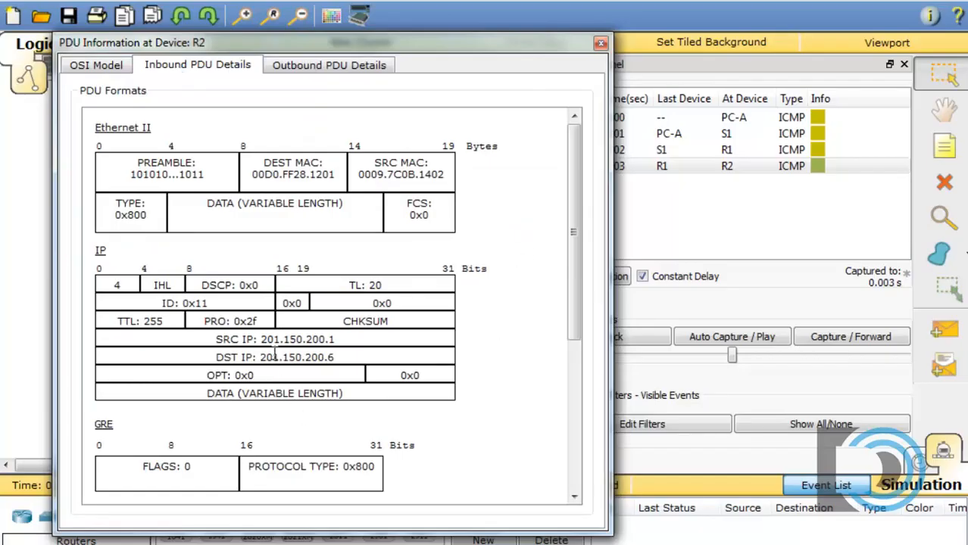
{"action": "left_click", "coordinate": [715, 337]}
{"action": "left_click_drag", "start_coordinate": [575, 224], "coordinate": [575, 367]}
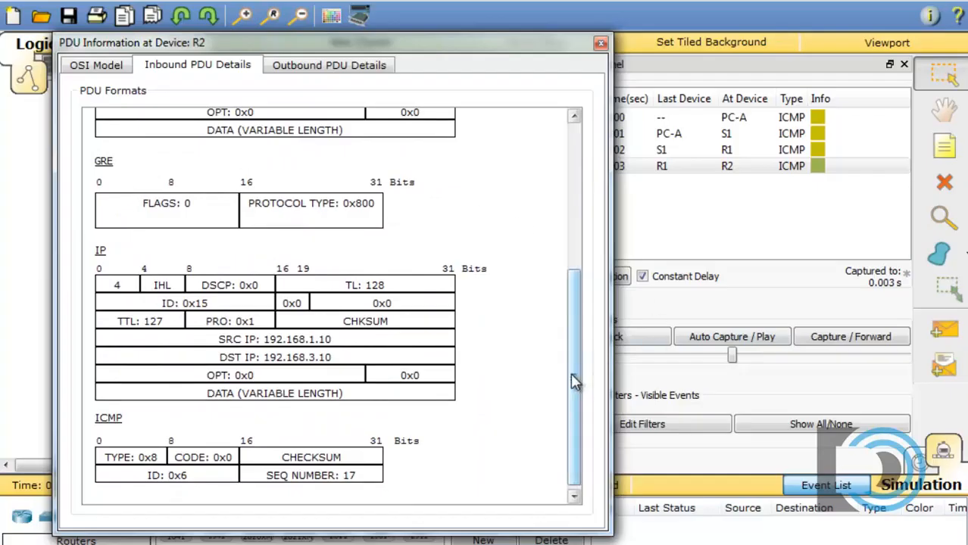
{"action": "left_click_drag", "start_coordinate": [574, 380], "coordinate": [573, 274]}
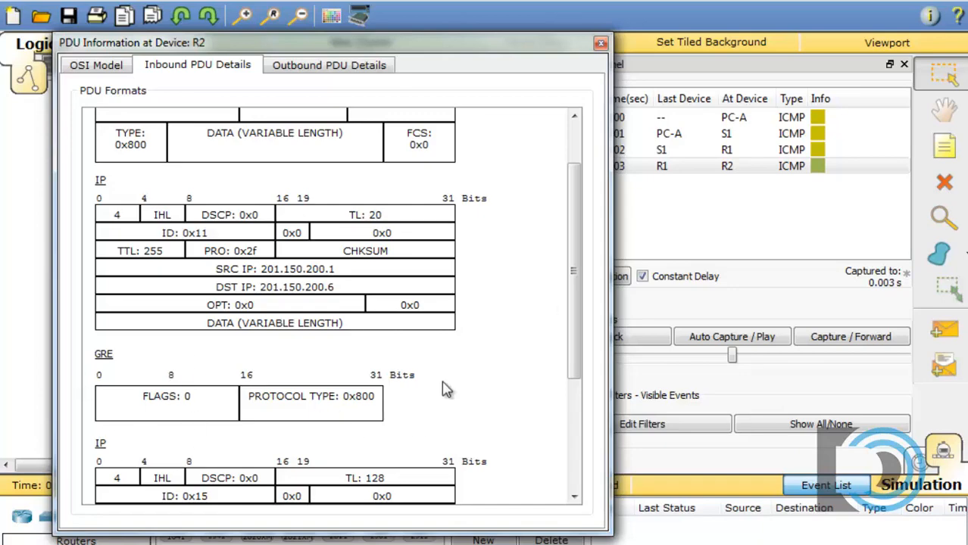
{"action": "left_click_drag", "start_coordinate": [573, 284], "coordinate": [573, 394]}
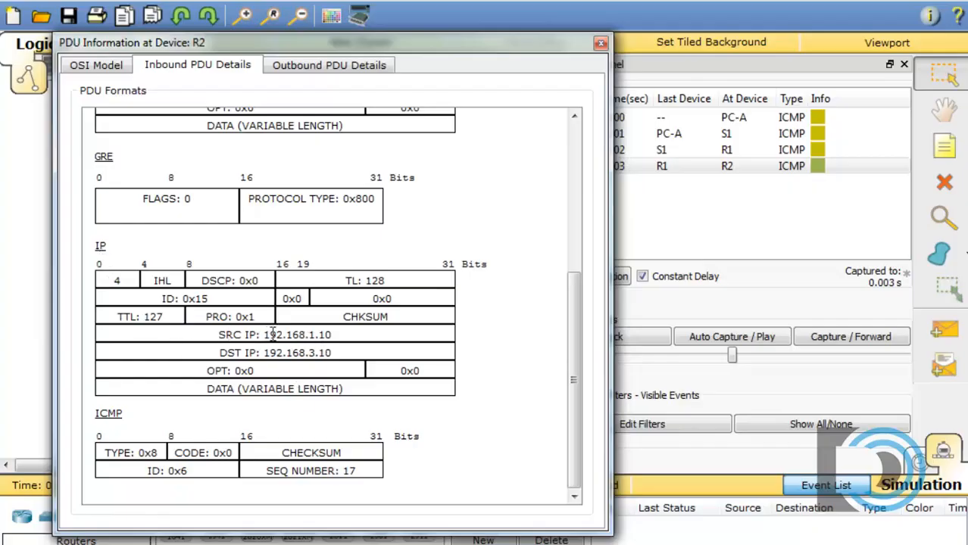
{"action": "left_click_drag", "start_coordinate": [301, 335], "coordinate": [349, 341]}
{"action": "left_click_drag", "start_coordinate": [287, 353], "coordinate": [354, 354]}
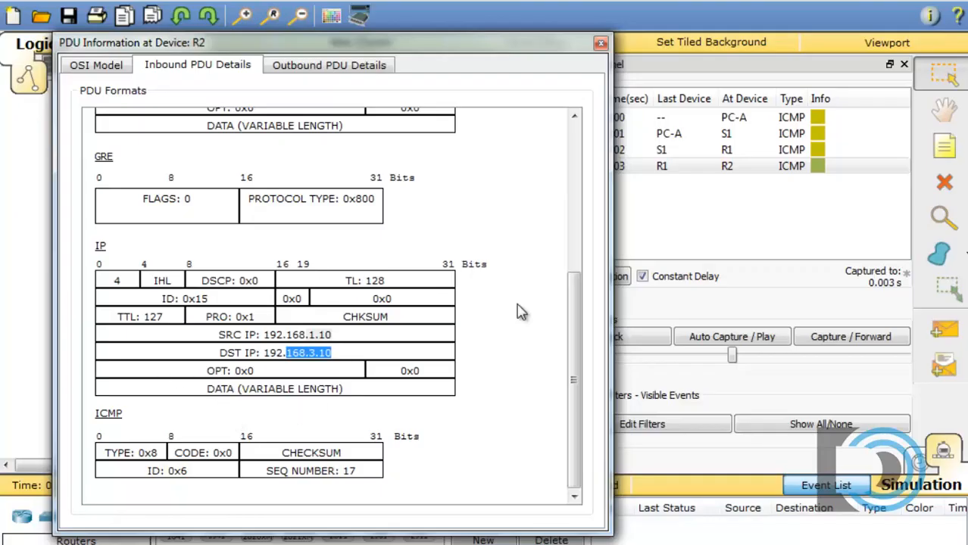
{"action": "mouse_move", "coordinate": [577, 378]}
{"action": "left_mouse_down"}
{"action": "mouse_move", "coordinate": [570, 231]}
{"action": "mouse_move", "coordinate": [573, 380]}
{"action": "left_mouse_up"}
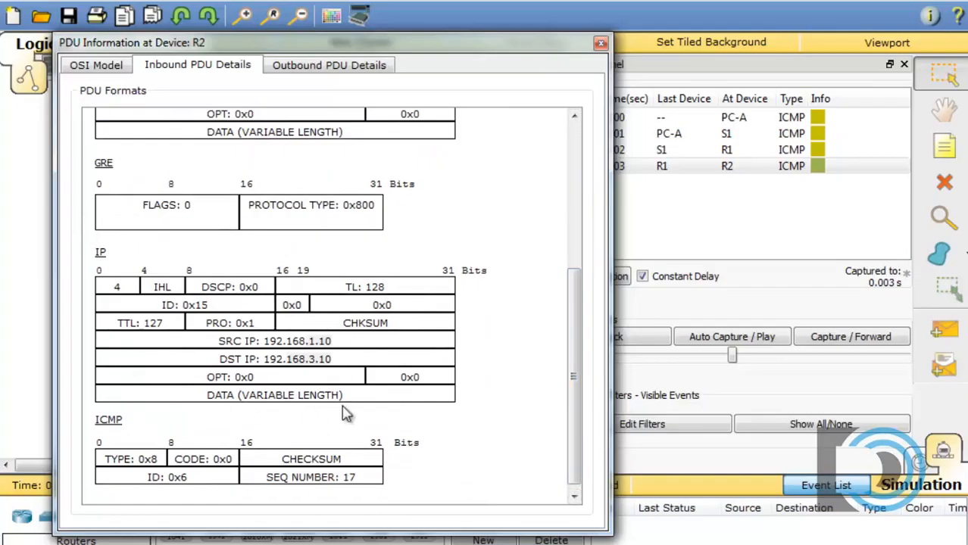
{"action": "left_click", "coordinate": [601, 42]}
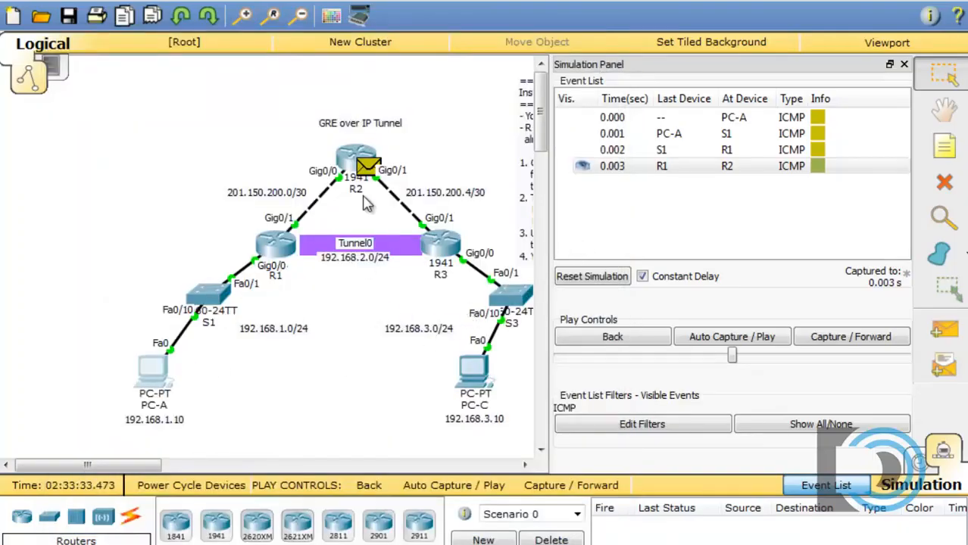
Display R2's routing table with show ip route in privileged mode, widen the window to read it, and minimize it.
{"action": "left_click", "coordinate": [353, 157]}
{"action": "left_click", "coordinate": [323, 189]}
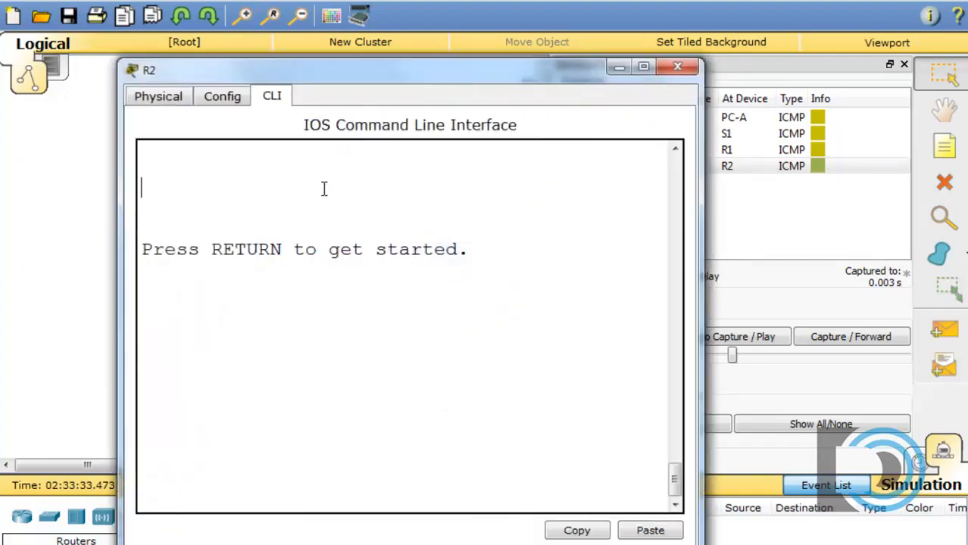
{"action": "key", "text": "Return"}
{"action": "type", "text": "en"}
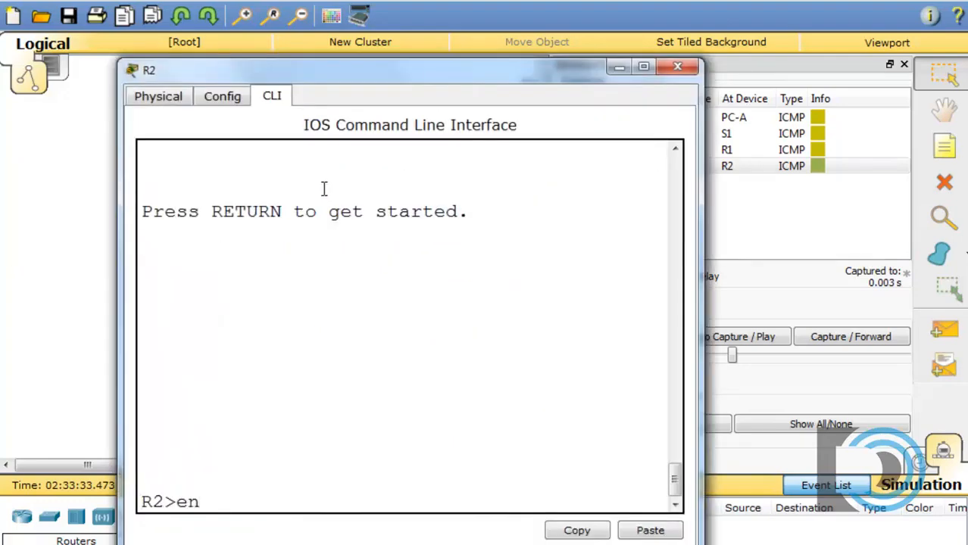
{"action": "key", "text": "Return"}
{"action": "type", "text": "sh"}
{"action": "key", "text": "Tab"}
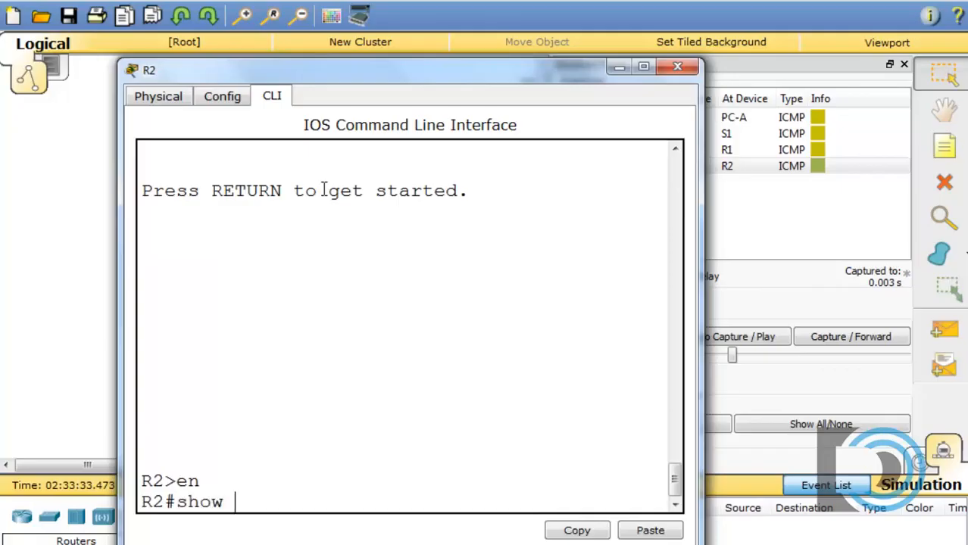
{"action": "type", "text": "ip route"}
{"action": "key", "text": "Return"}
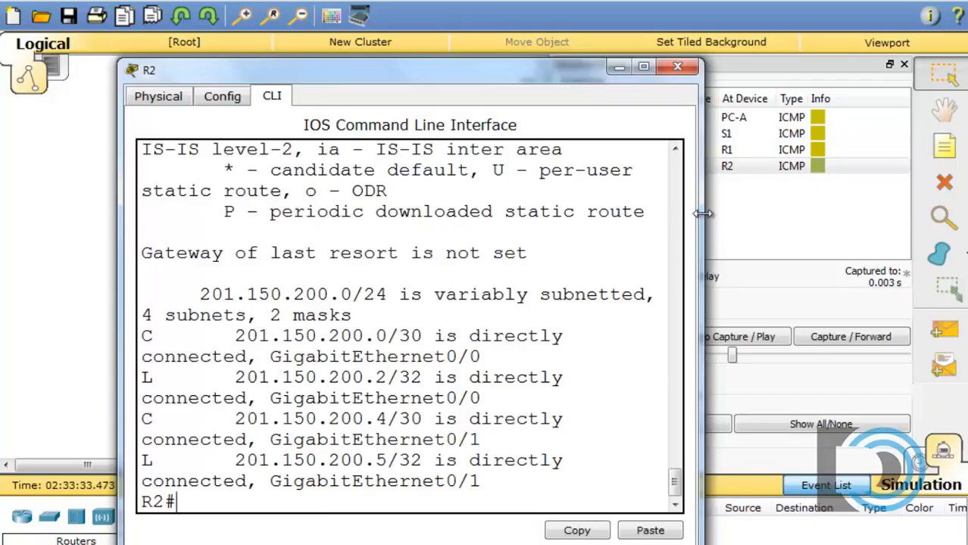
{"action": "left_click_drag", "start_coordinate": [700, 216], "coordinate": [961, 220]}
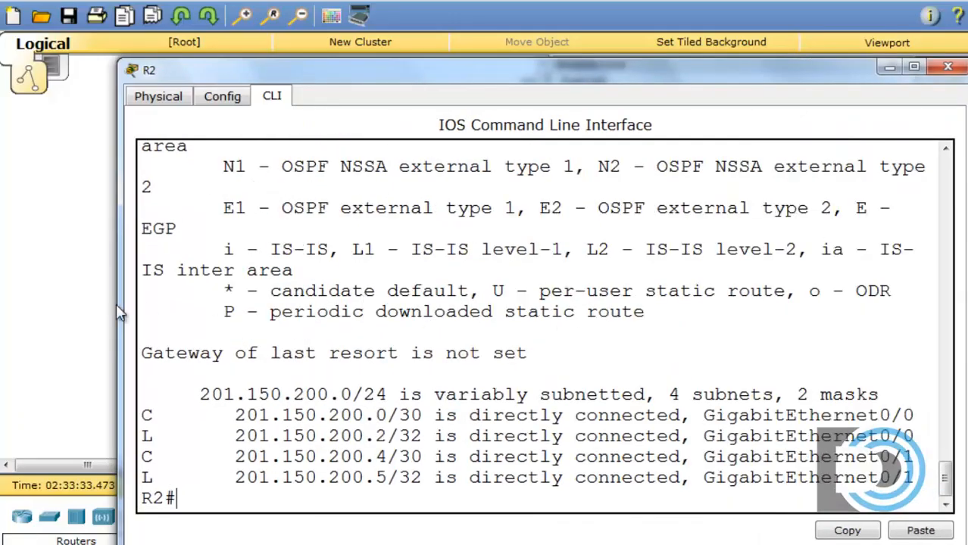
{"action": "left_click_drag", "start_coordinate": [120, 310], "coordinate": [4, 311]}
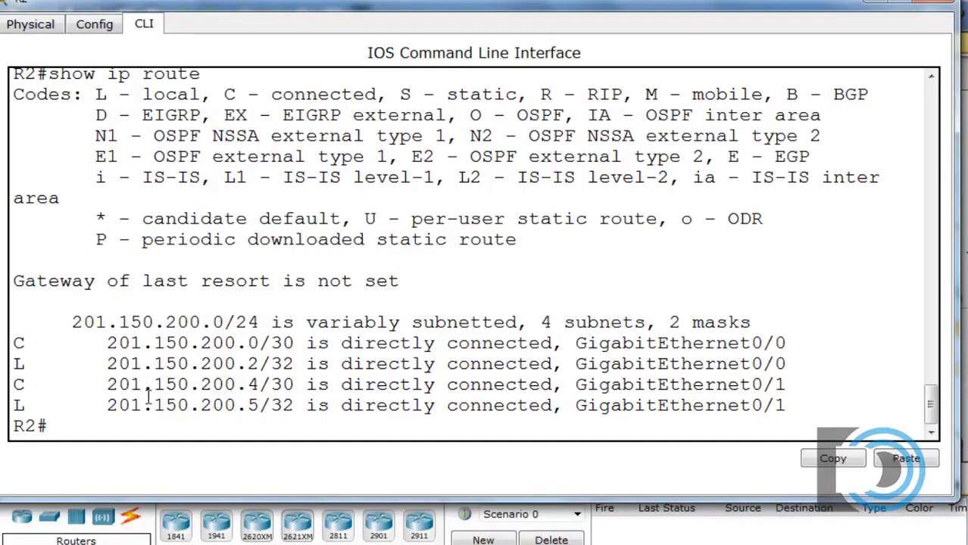
{"action": "left_click", "coordinate": [875, 4]}
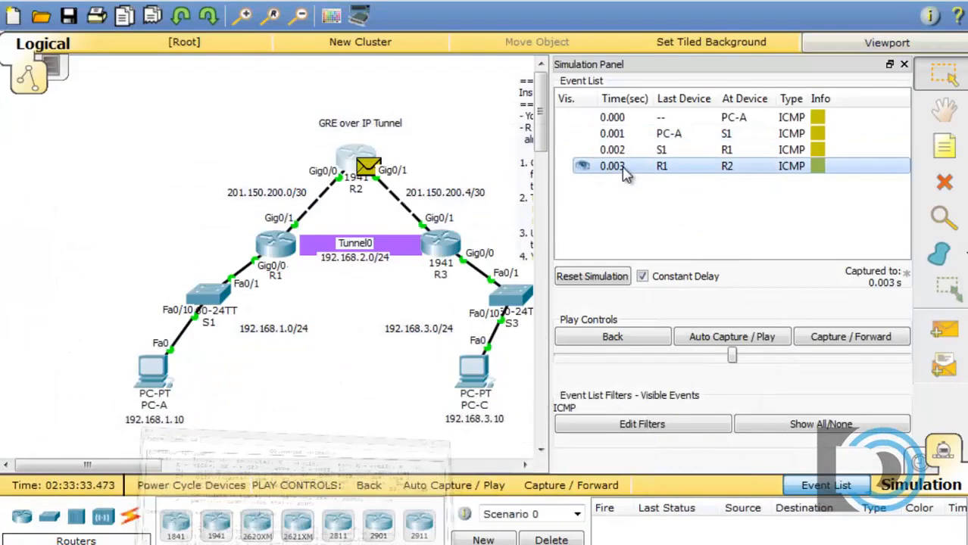
Advance the simulation nine events, carrying the packet from R2 to PC-C and the reply back to PC-A.
{"action": "left_click", "coordinate": [836, 342]}
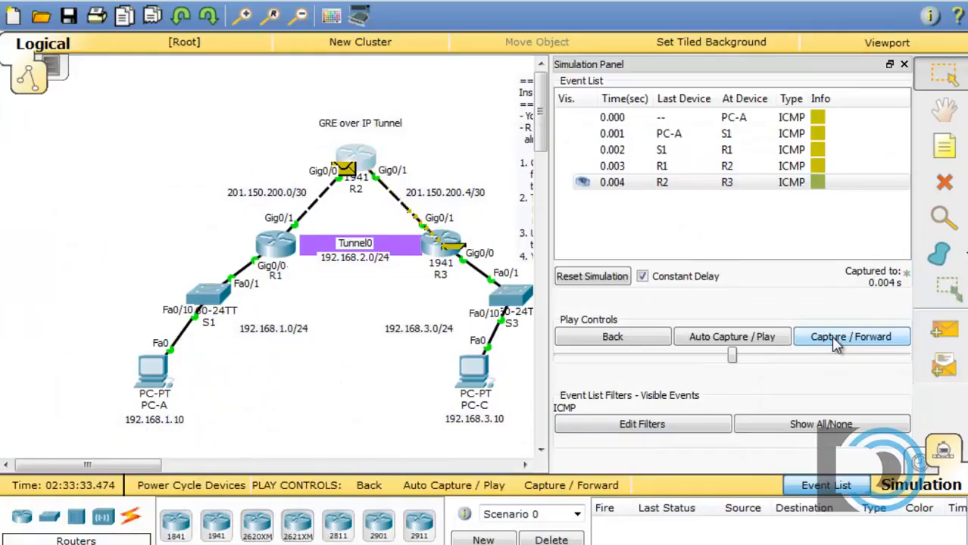
{"action": "left_click", "coordinate": [836, 343]}
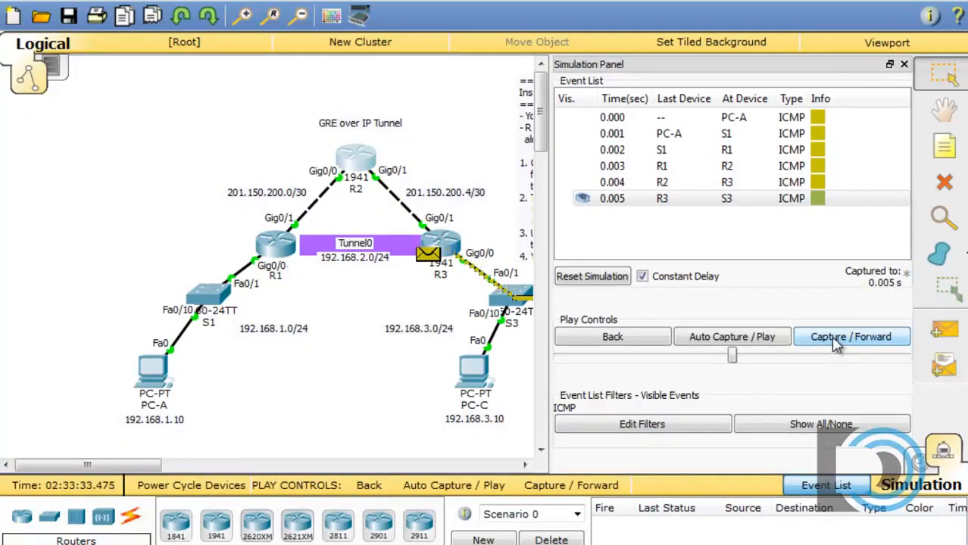
{"action": "left_click", "coordinate": [836, 343]}
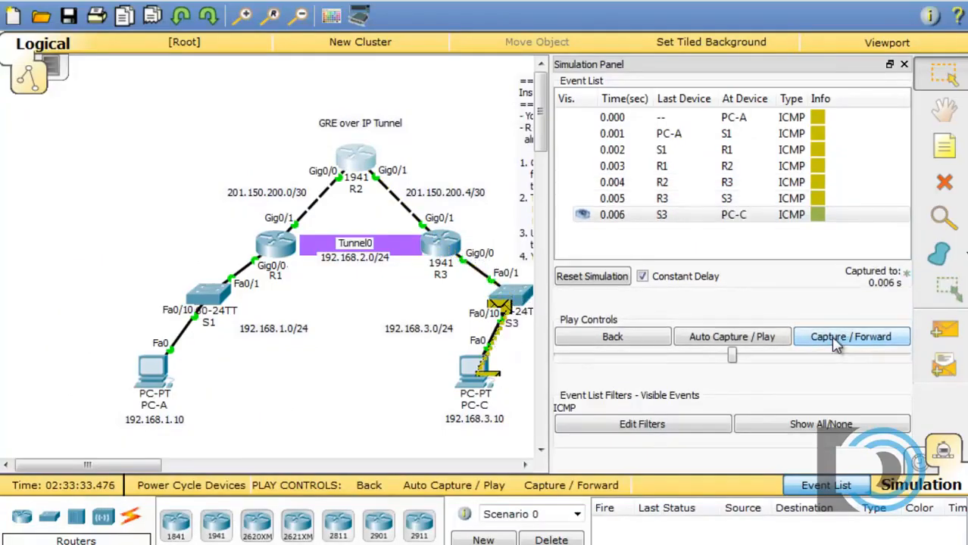
{"action": "left_click", "coordinate": [835, 342]}
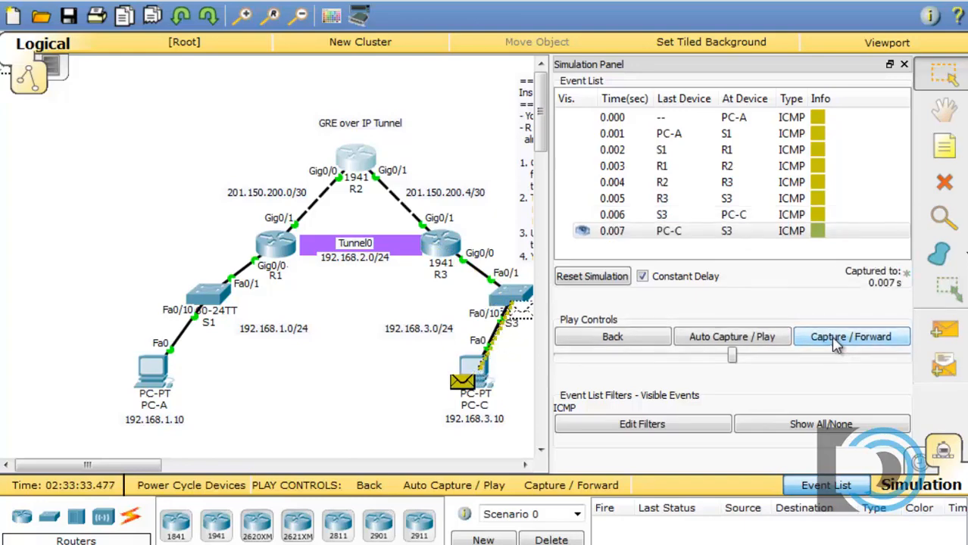
{"action": "left_click", "coordinate": [836, 342]}
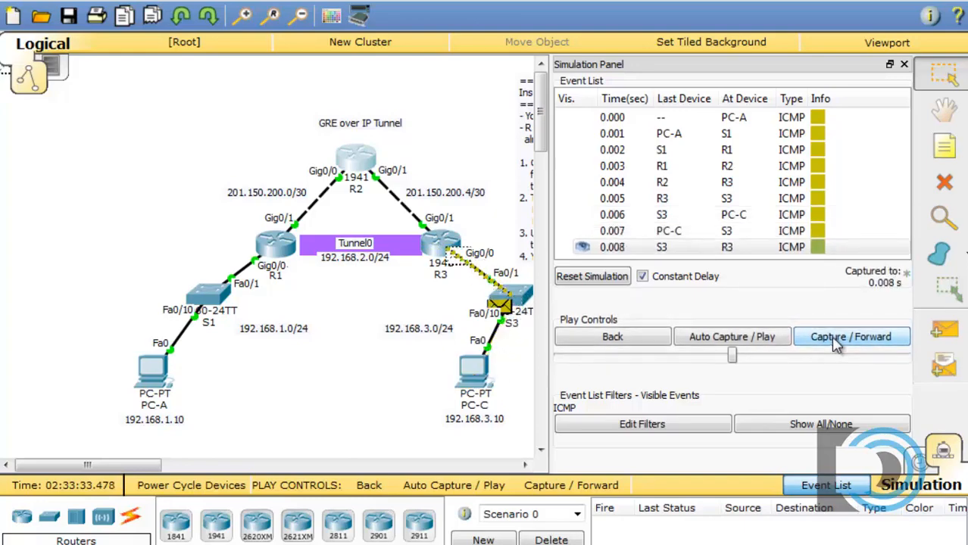
{"action": "left_click", "coordinate": [836, 343]}
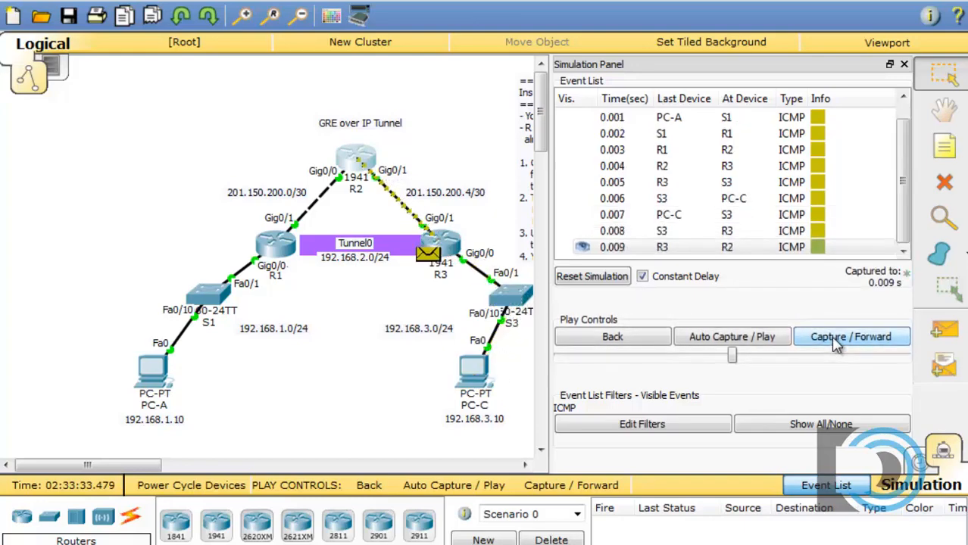
{"action": "left_click", "coordinate": [836, 342]}
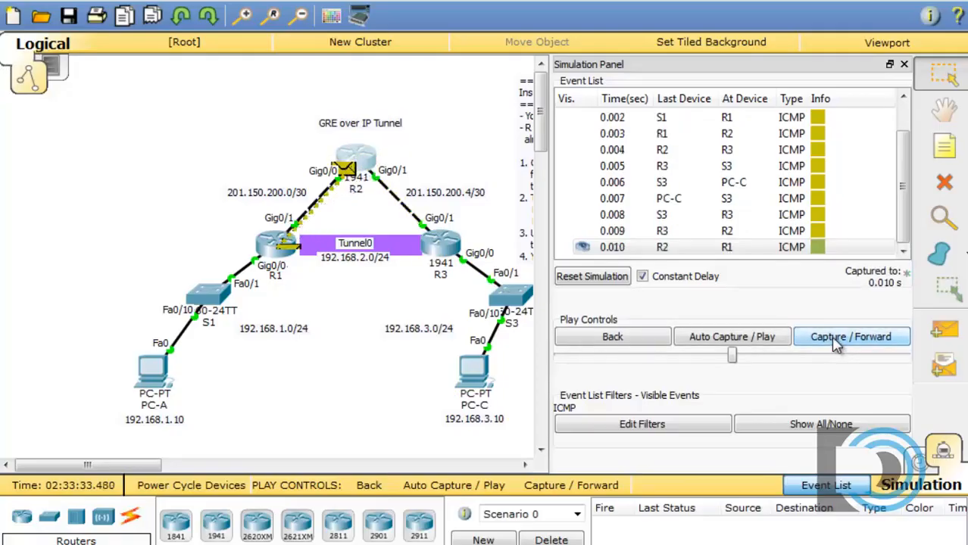
{"action": "left_click", "coordinate": [836, 342]}
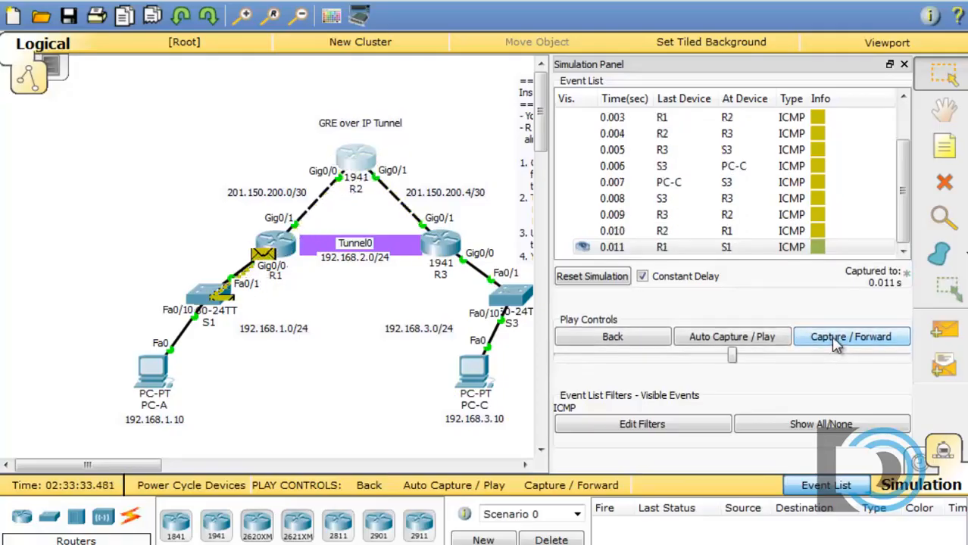
{"action": "left_click", "coordinate": [836, 342]}
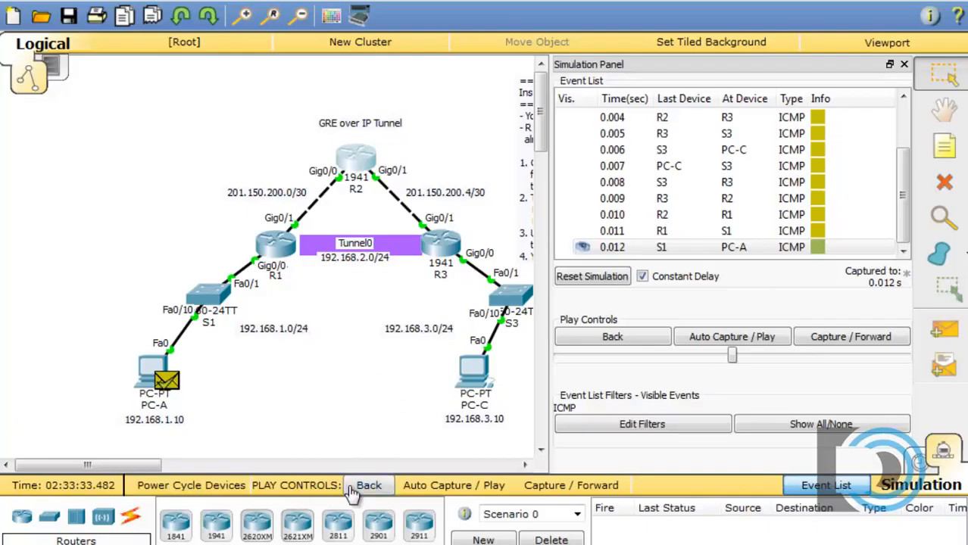
Return to Realtime mode and bring up the PT Activity instructions window.
{"action": "key", "text": "shift+r"}
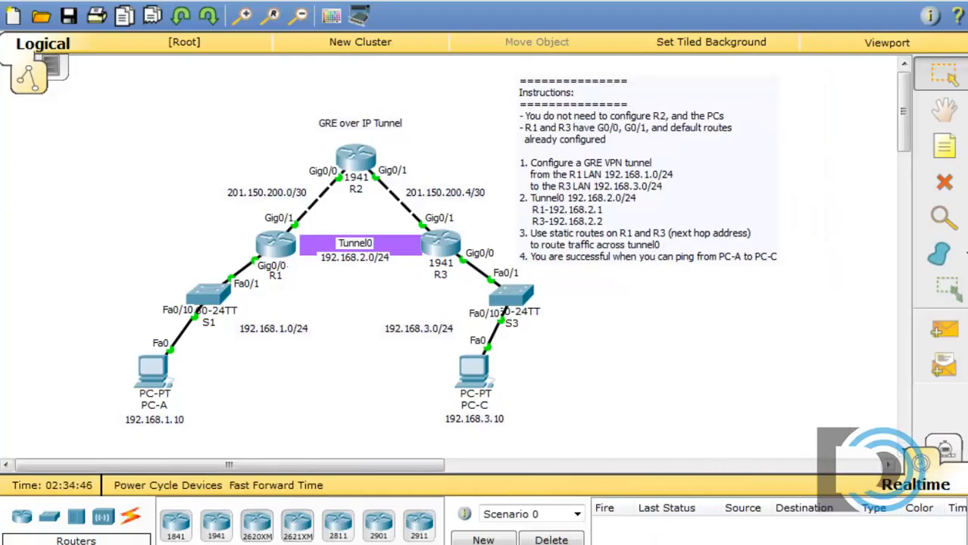
{"action": "mouse_move", "coordinate": [144, 544]}
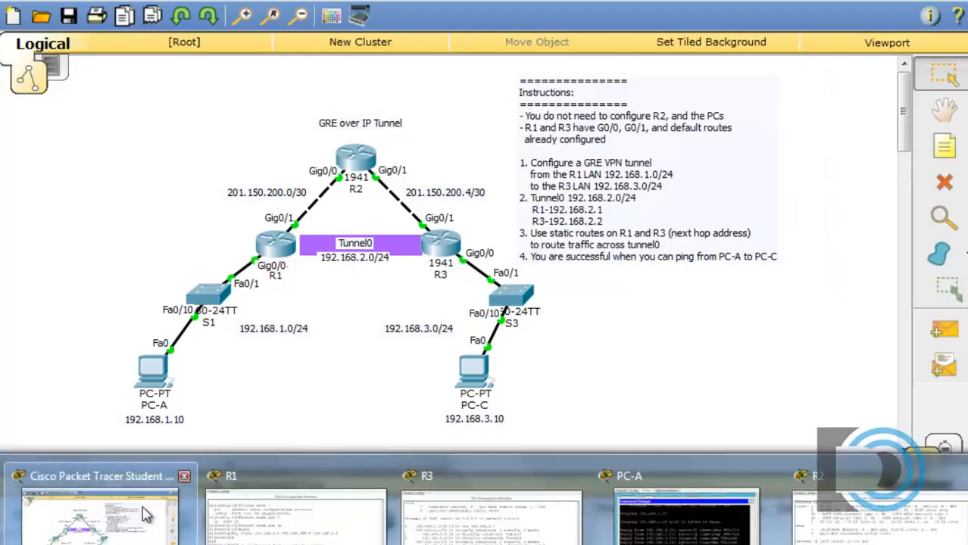
{"action": "left_click", "coordinate": [2, 506]}
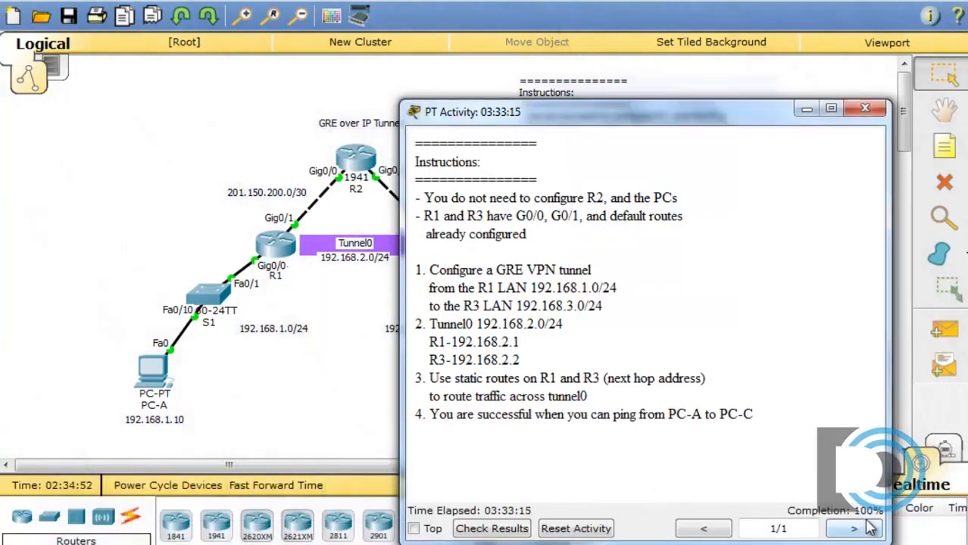
Check the activity results and review the assessment items for R1 and R3, widening the item name column.
{"action": "left_click", "coordinate": [508, 530]}
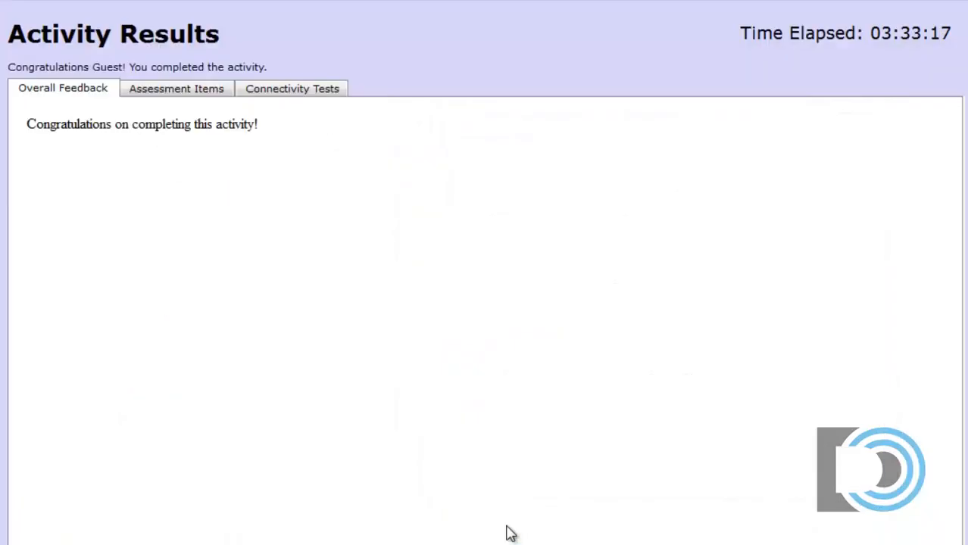
{"action": "left_click", "coordinate": [177, 88]}
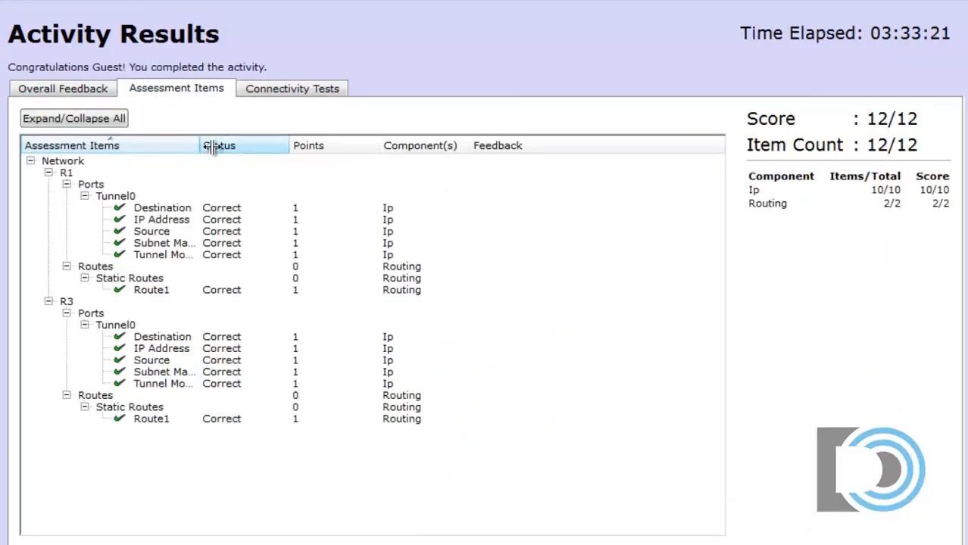
{"action": "left_click_drag", "start_coordinate": [203, 146], "coordinate": [388, 146]}
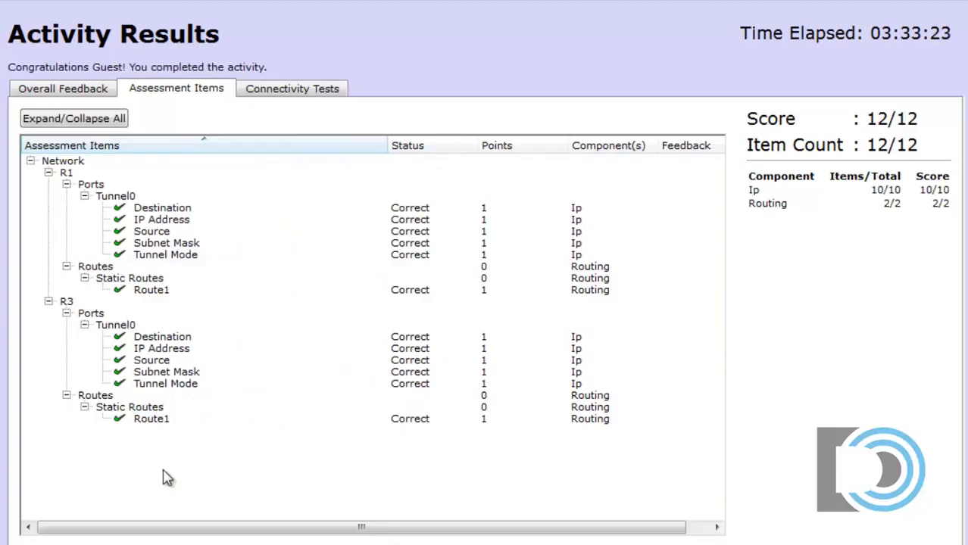